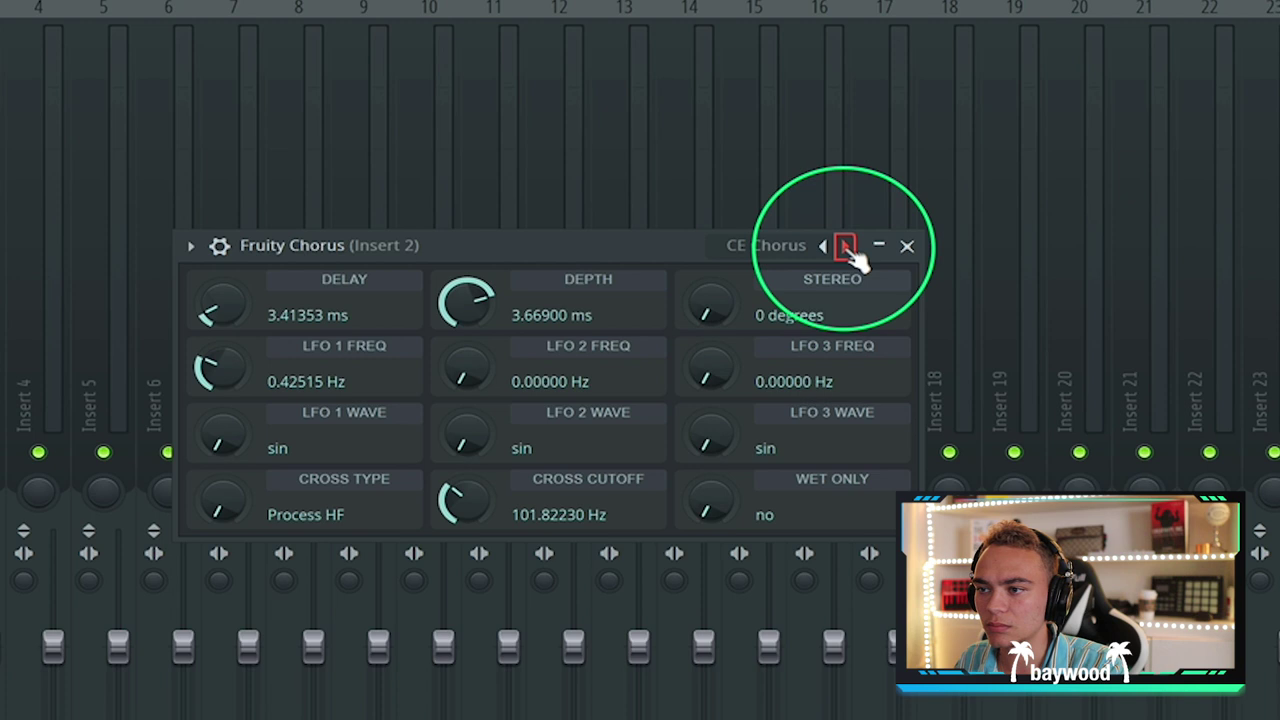
Step: Load the Low Enhance preset in Fruity Chorus on Insert 2 and close the plugin window
left_click(849, 248)
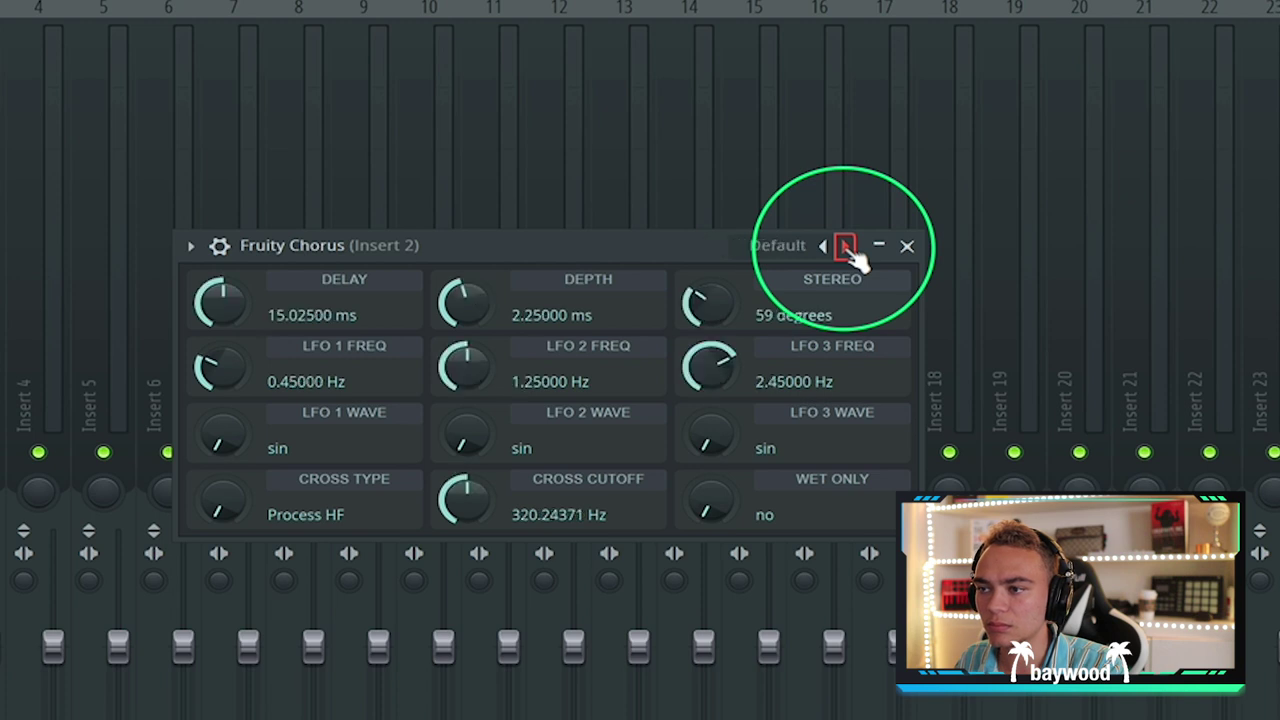
left_click(847, 247)
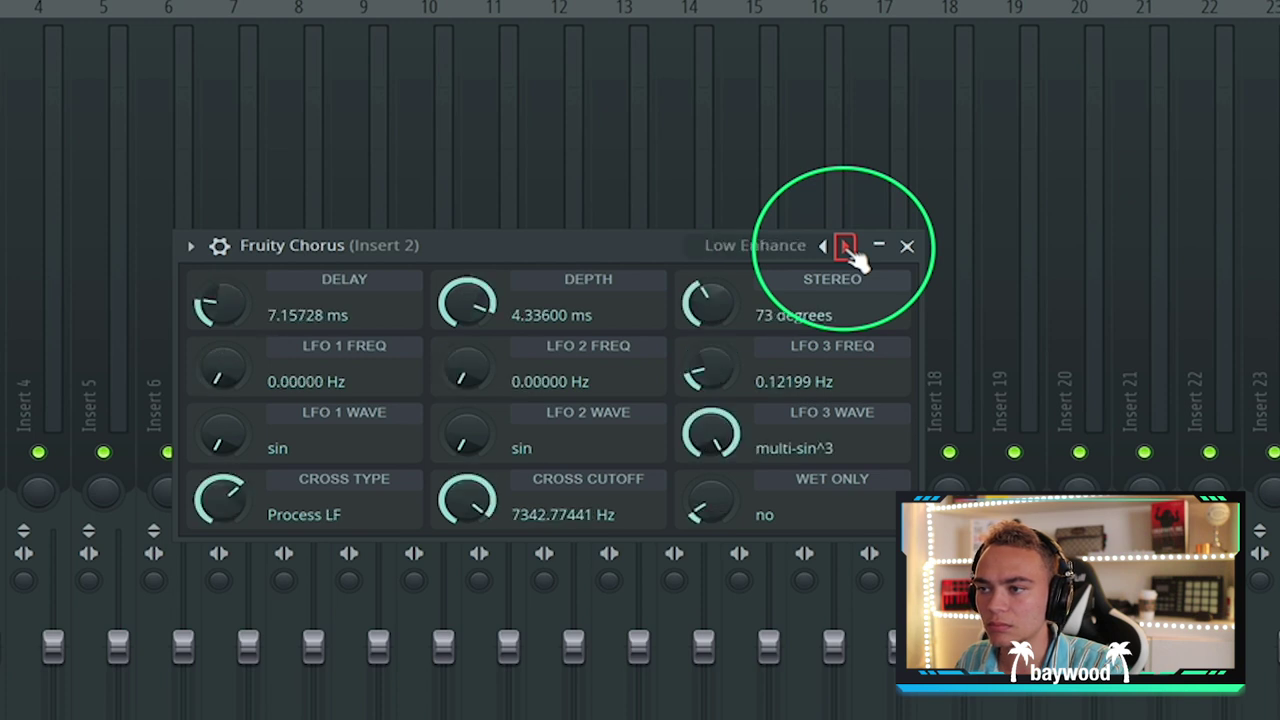
left_click(907, 246)
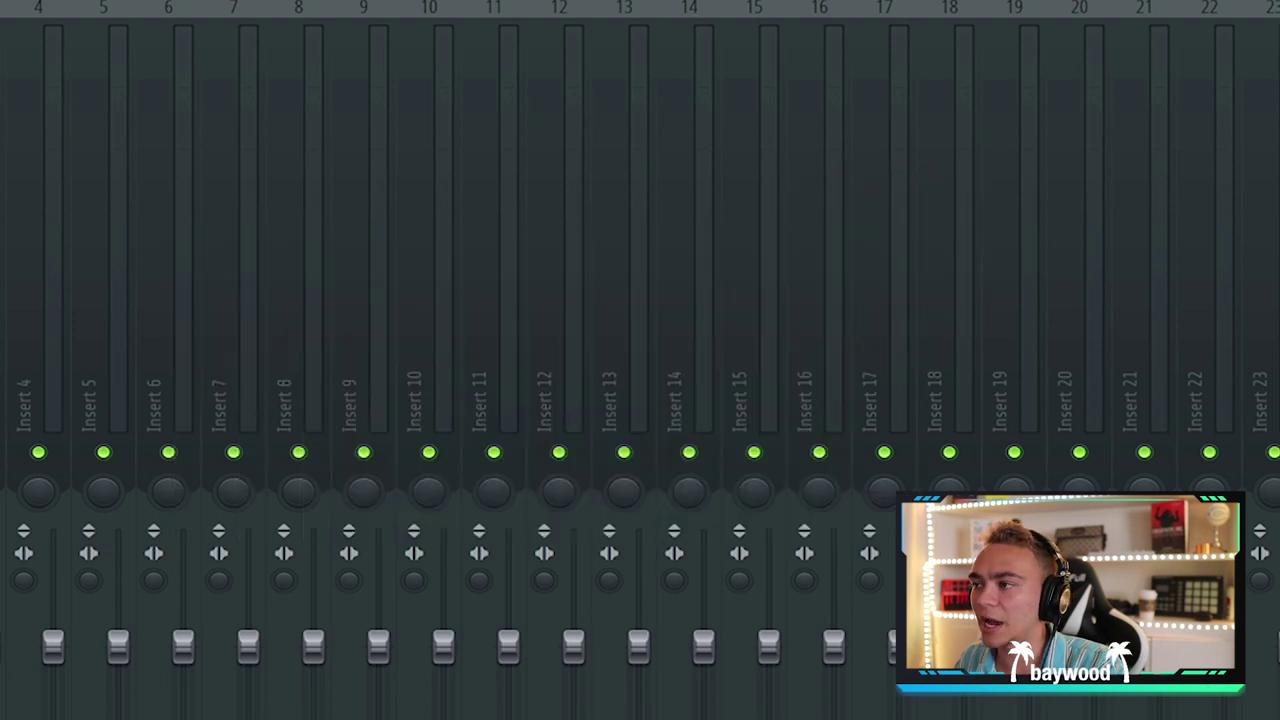
Step: Add Fruity Parametric EQ 2 to slot 2 of Insert 2 and move its band 1 low cut to about 442 Hz during playback
left_click(1150, 137)
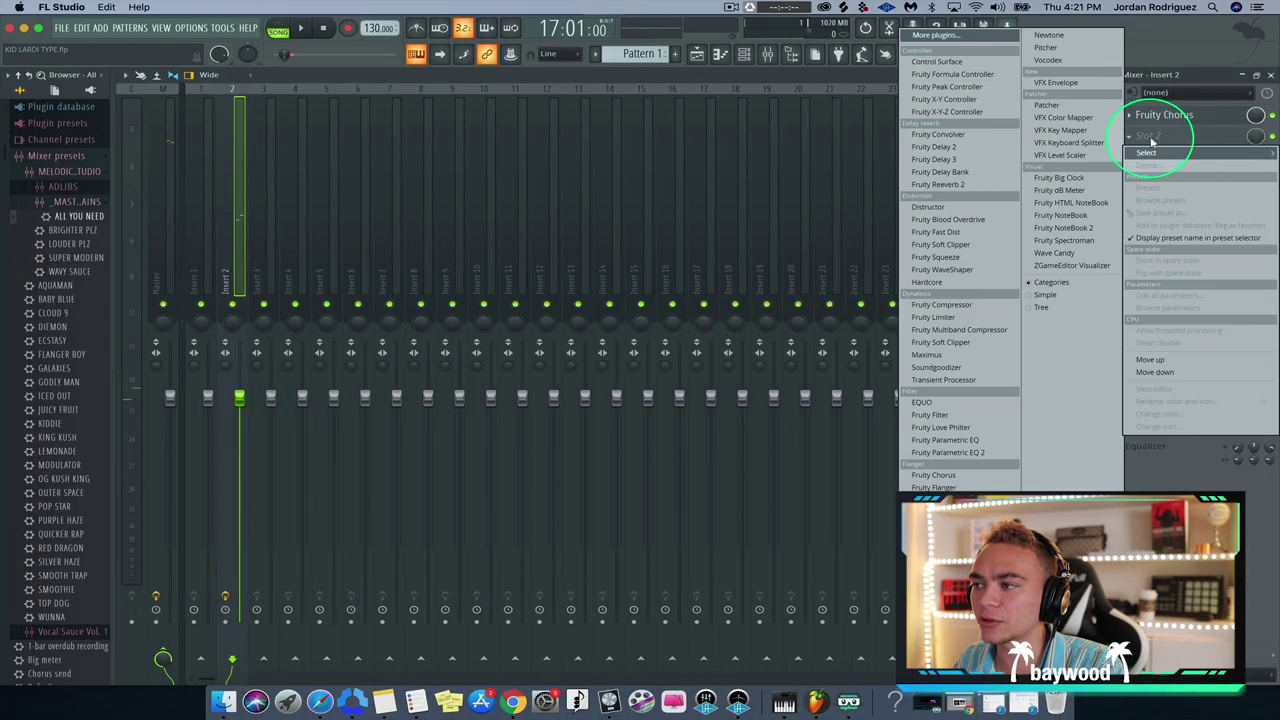
left_click(957, 453)
left_click_drag(312, 322, 445, 552)
key("space")
left_click_drag(367, 367, 383, 376)
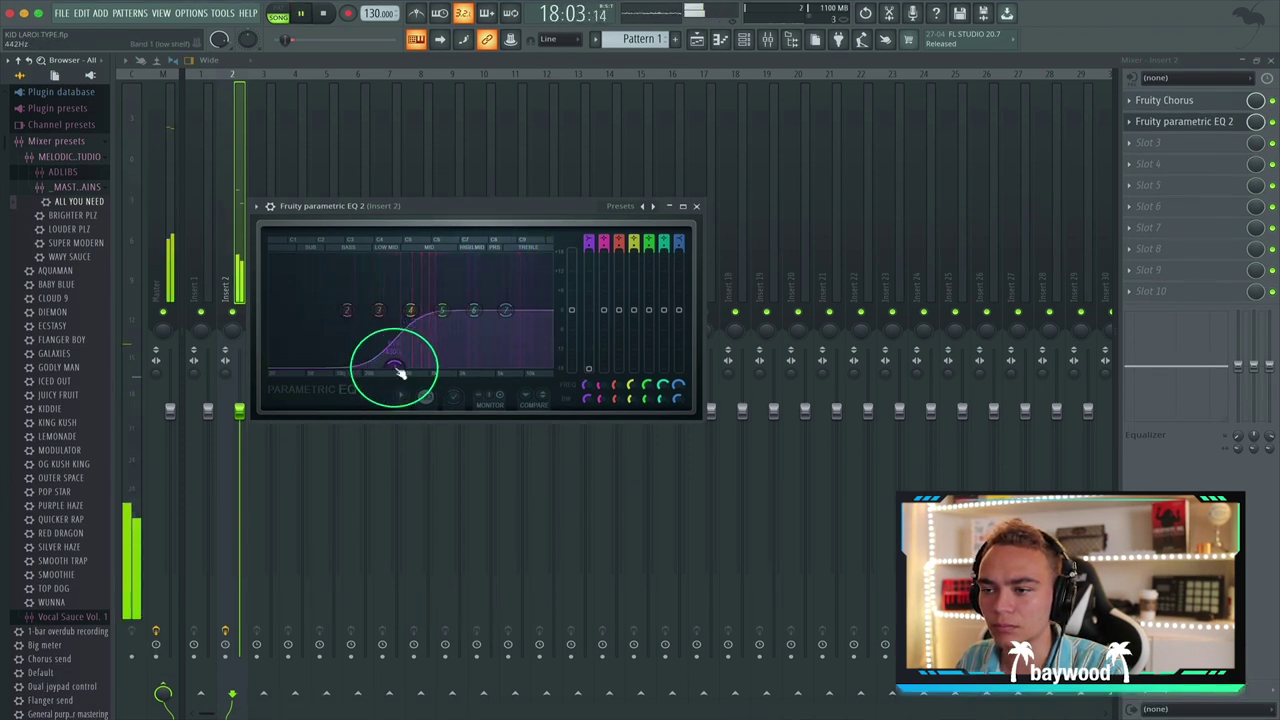
left_click(697, 206)
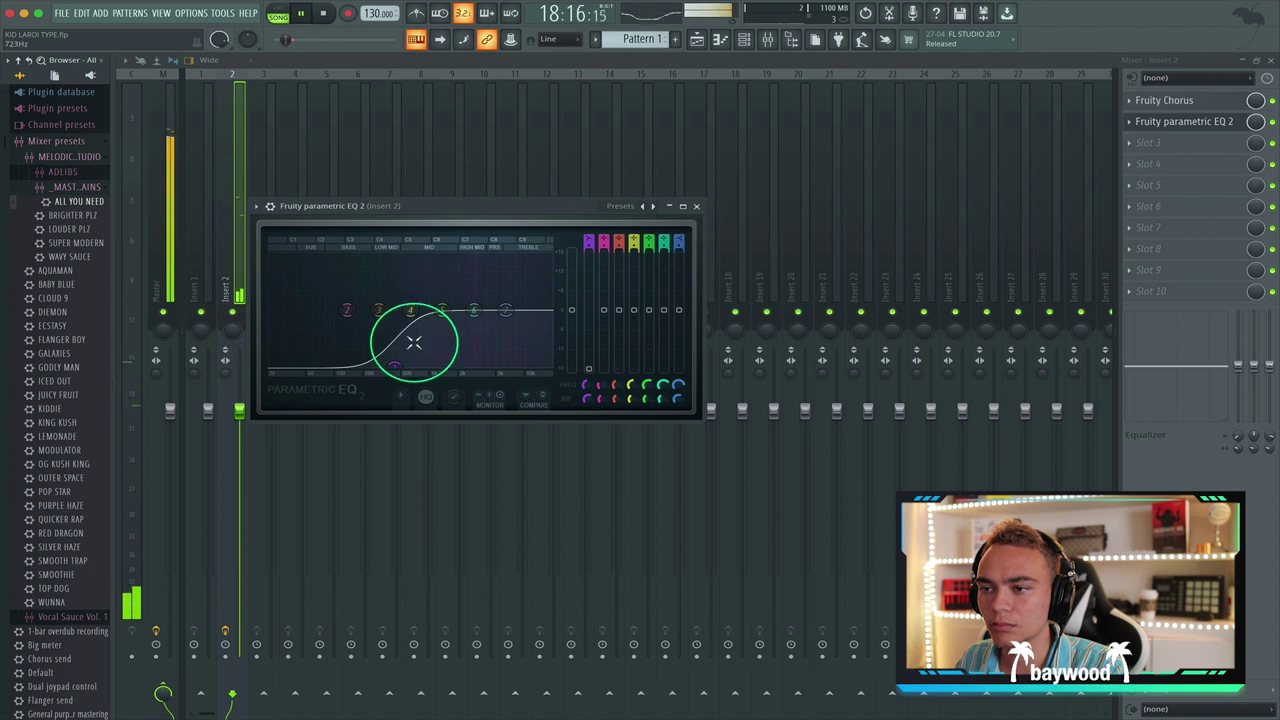
left_click(697, 206)
key("space")
Step: Add Fruity Compressor to slot 3 with threshold -28.7 dB, ratio 8.2:1 and gain about 8.8 dB
left_click(1143, 146)
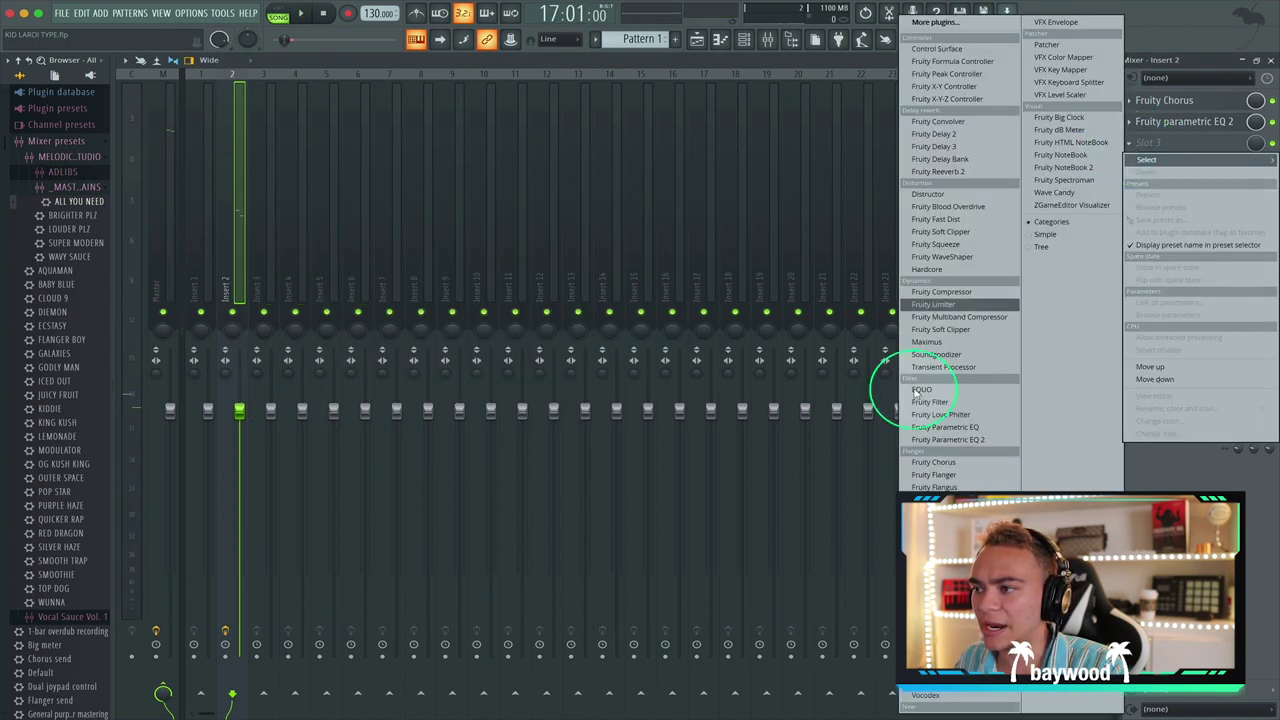
left_click(968, 291)
left_click_drag(272, 113, 273, 60)
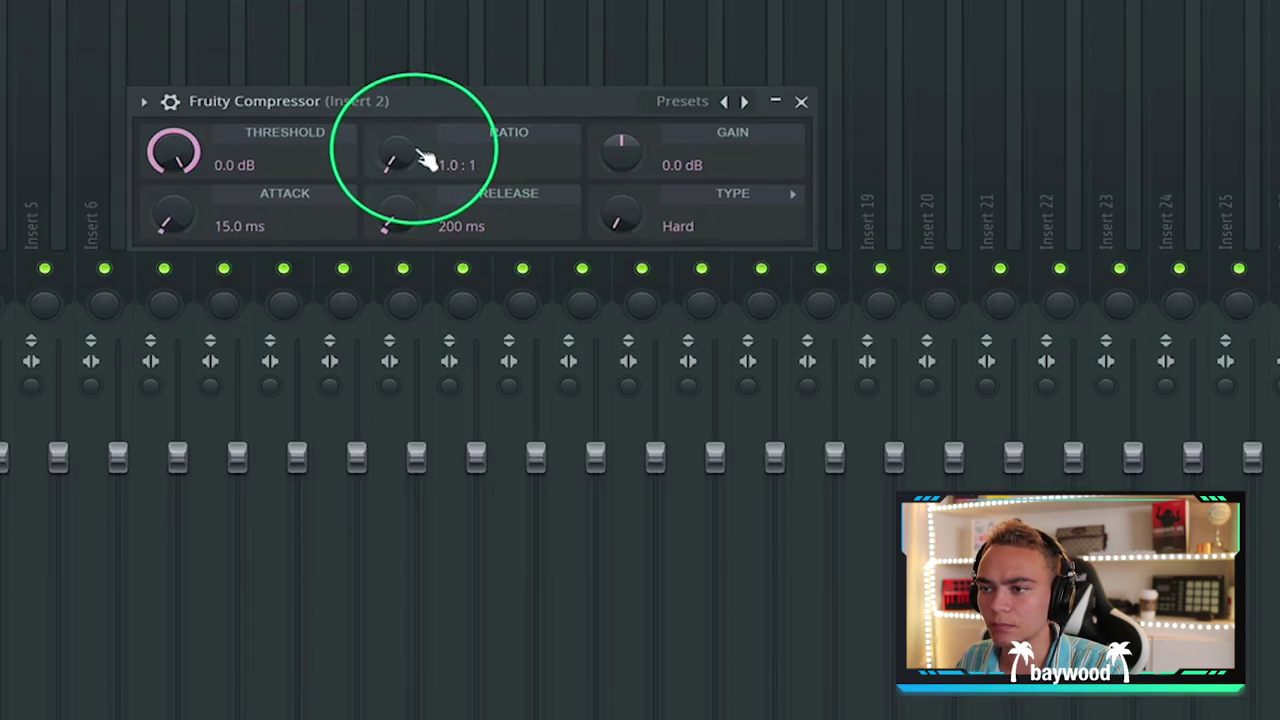
left_click_drag(424, 55, 424, 25)
mouse_move(171, 143)
left_mouse_down()
mouse_move(171, 286)
mouse_move(177, 112)
mouse_move(180, 166)
left_mouse_up()
mouse_move(622, 152)
left_mouse_down()
mouse_move(614, 131)
mouse_move(626, 122)
mouse_move(628, 155)
left_mouse_up()
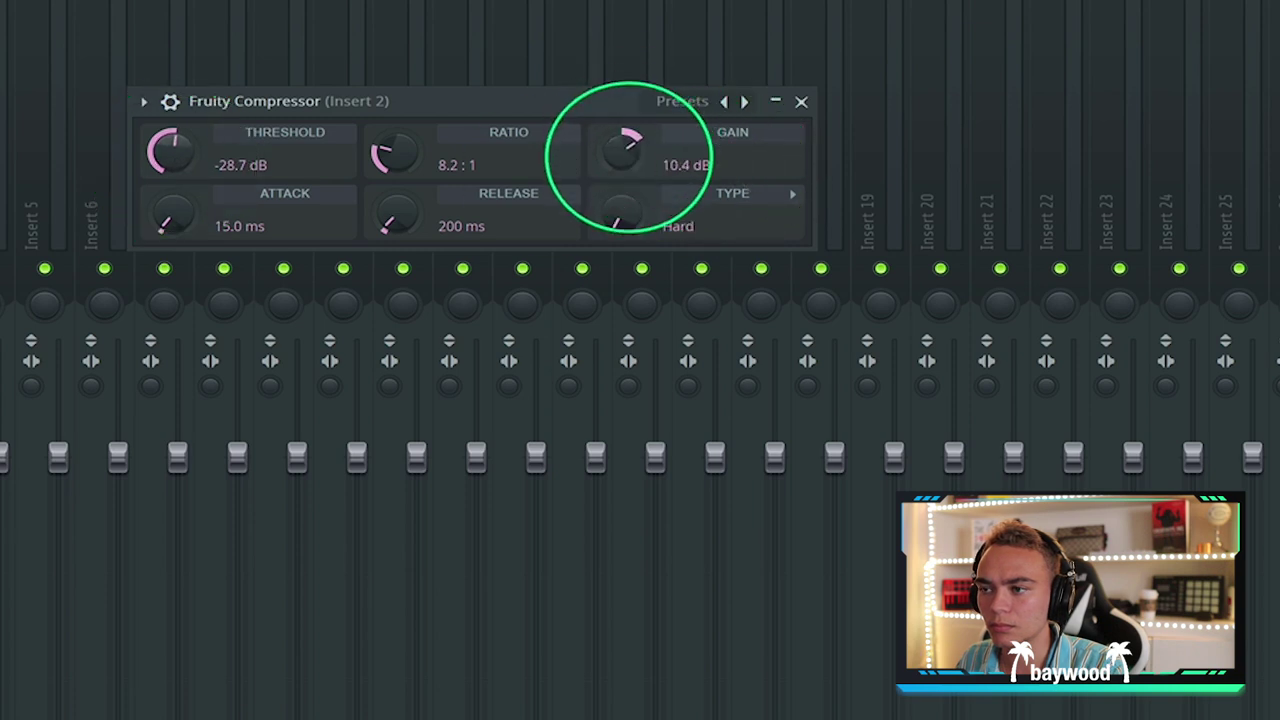
left_click(801, 102)
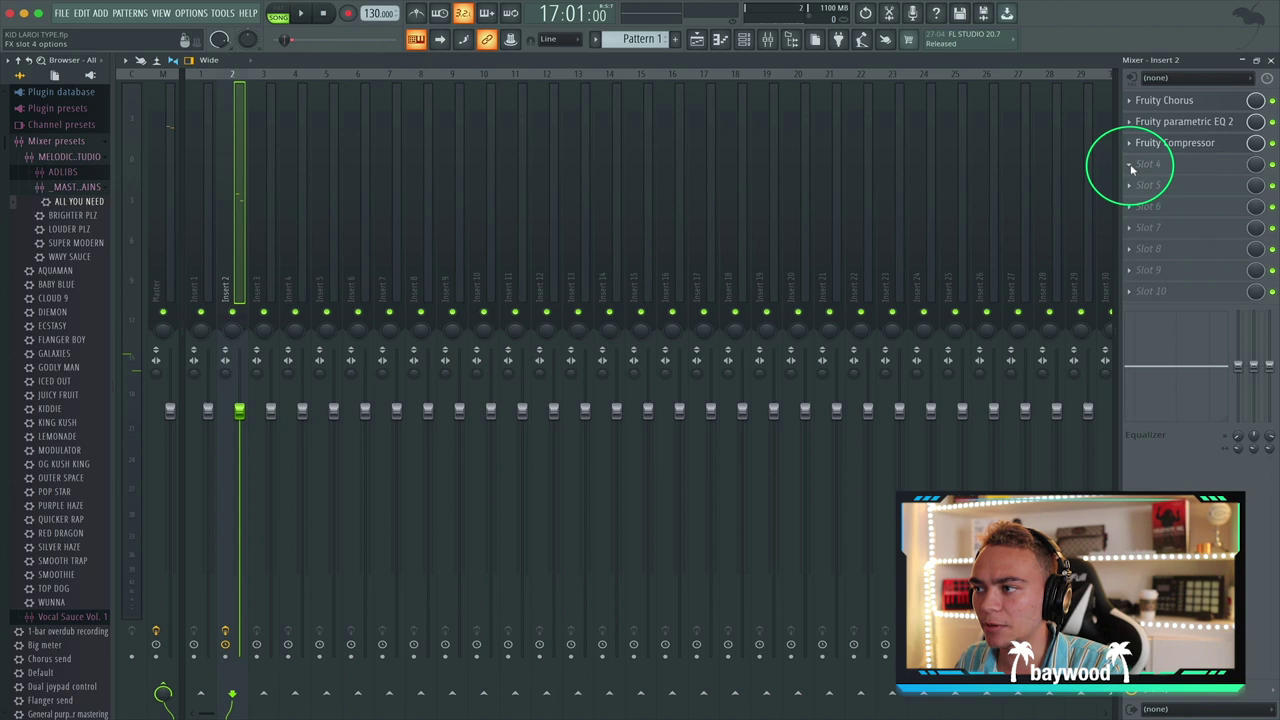
Step: Add Pitcher to slot 4 of Insert 2, set its key to E minor, and audition the result
left_click(1145, 164)
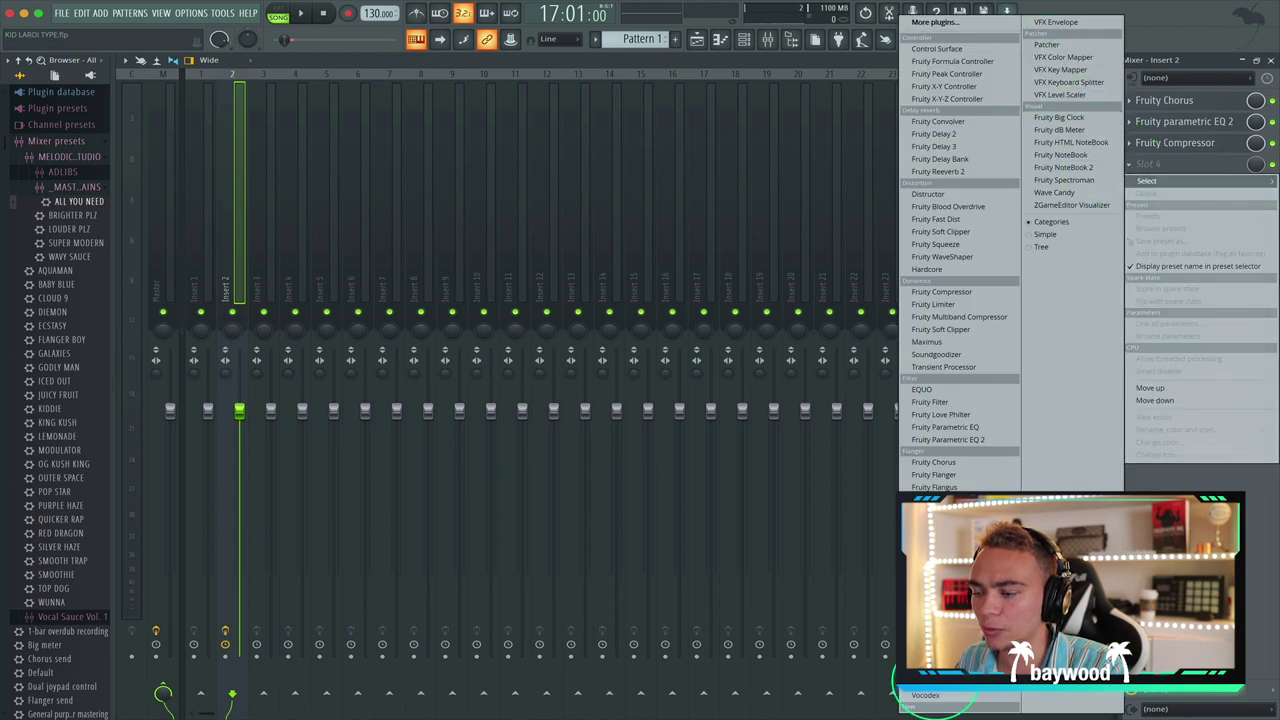
left_click(1047, 45)
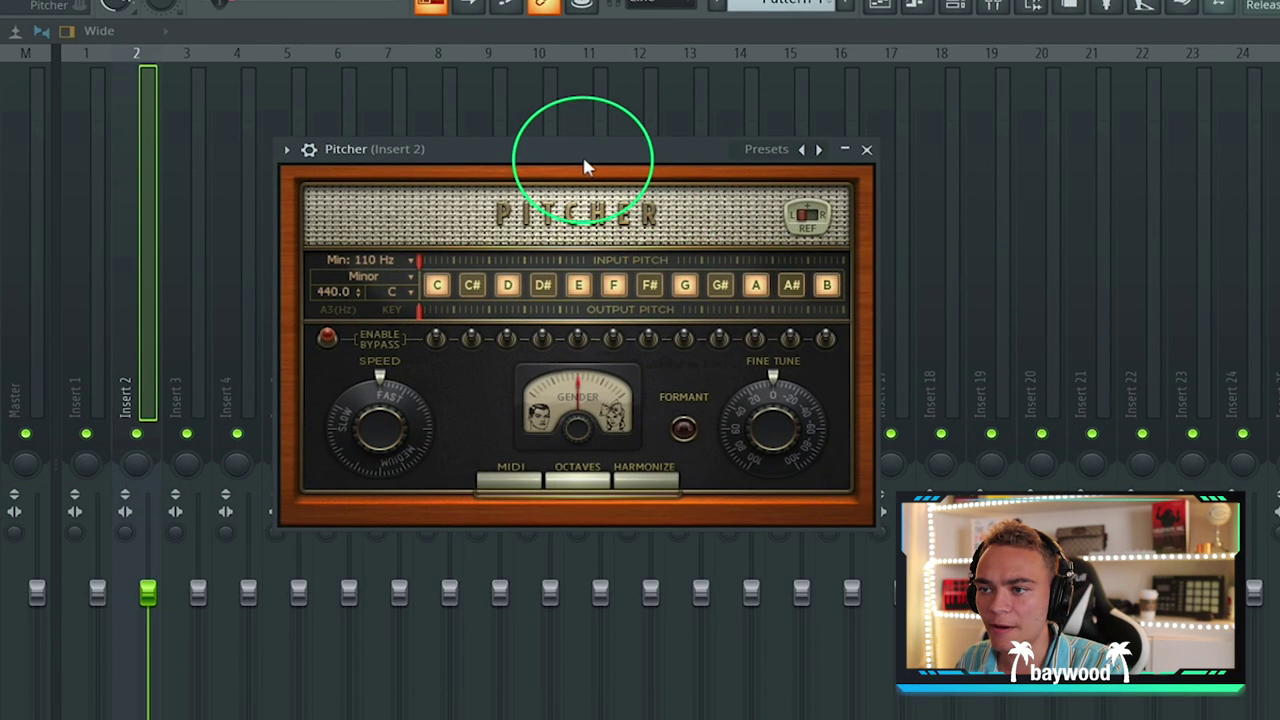
left_click(393, 289)
left_click(442, 265)
key("space")
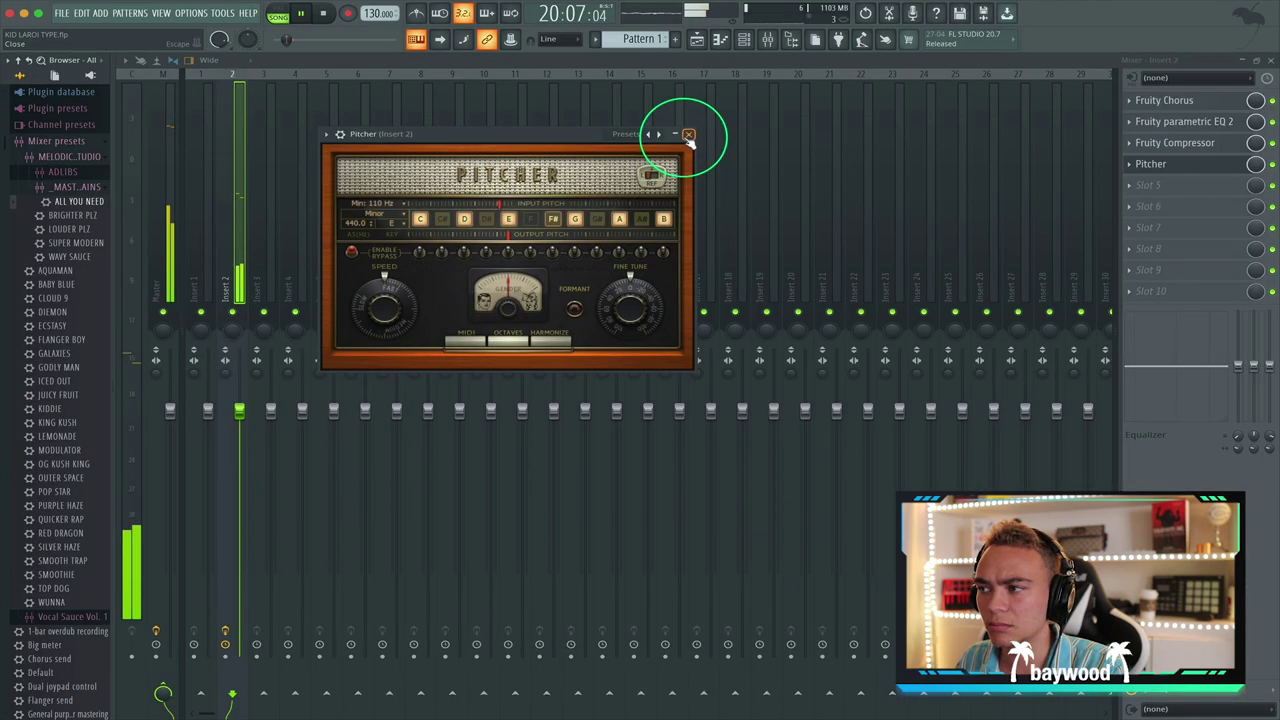
left_click(866, 149)
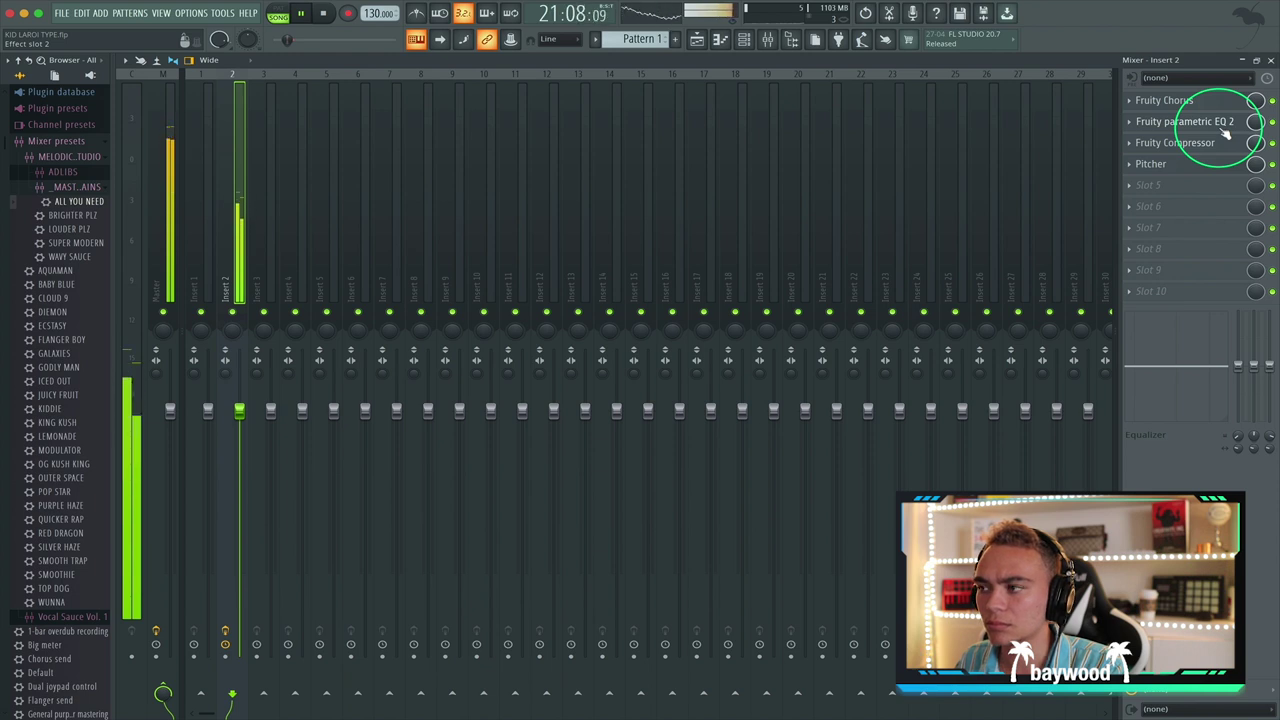
key("space")
Step: Lower the Fruity Compressor gain on Insert 2 to 3.8 dB while the song plays
left_click(1172, 143)
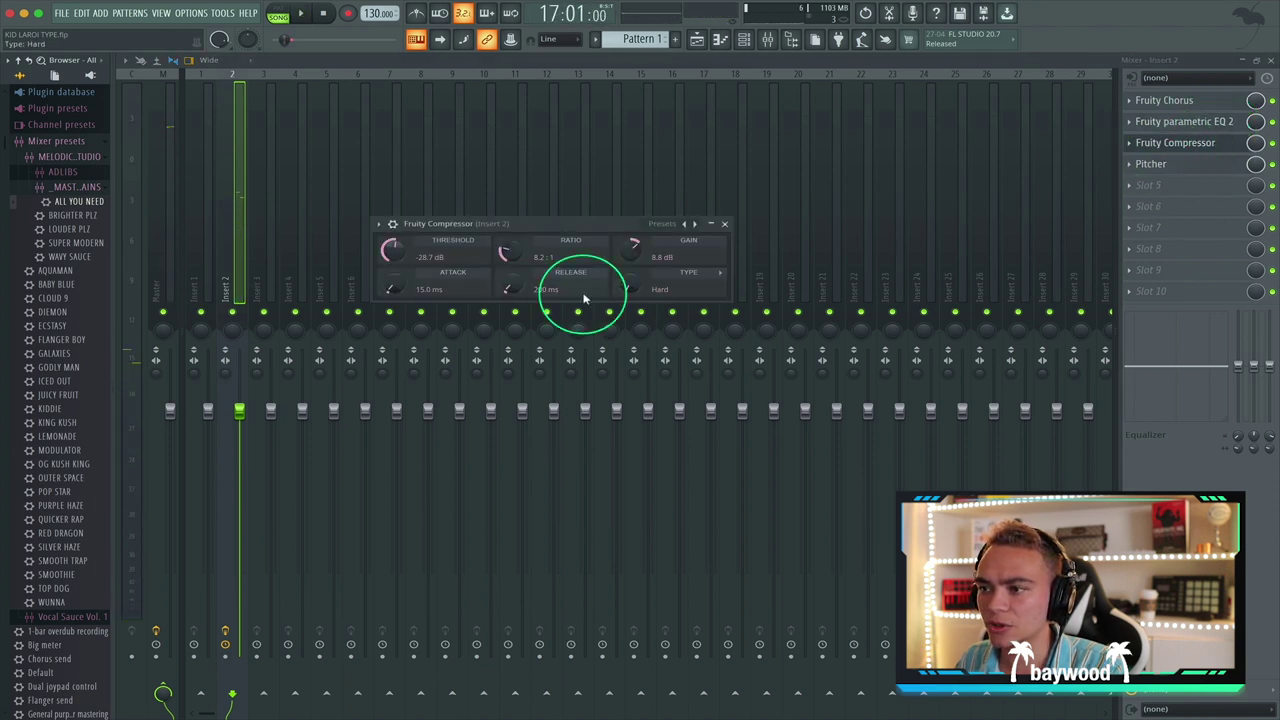
key("space")
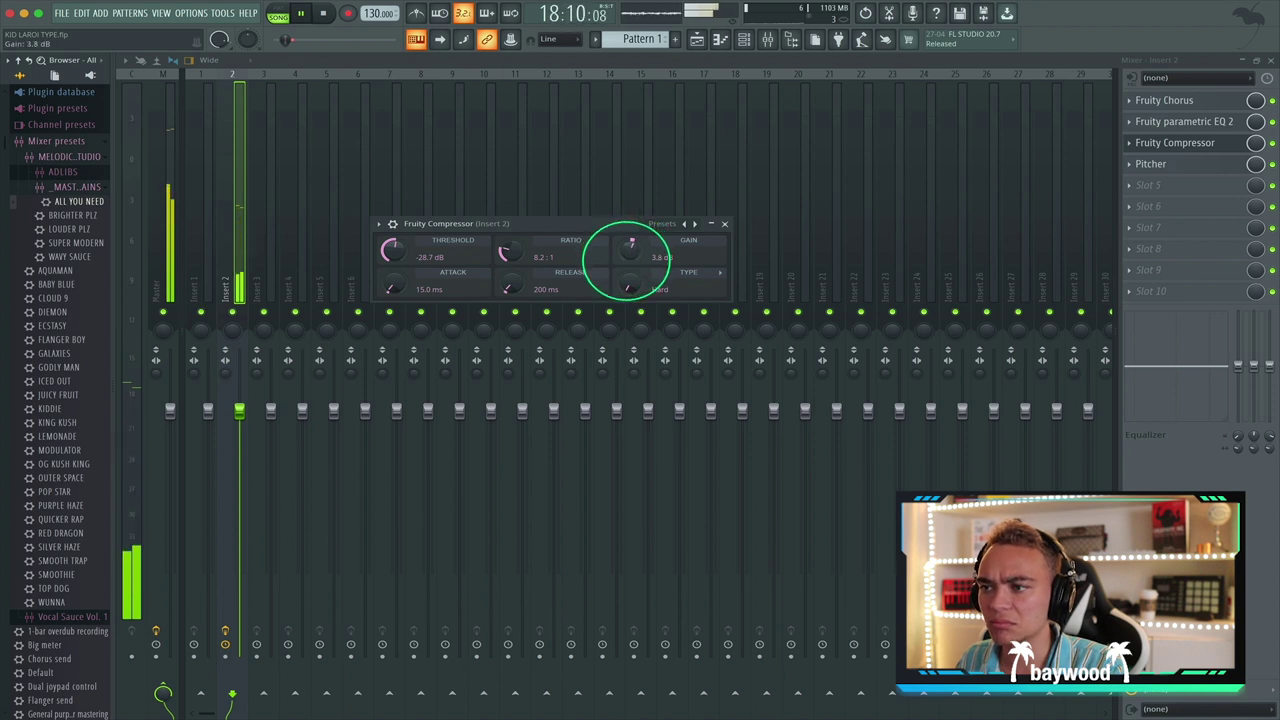
left_click(724, 223)
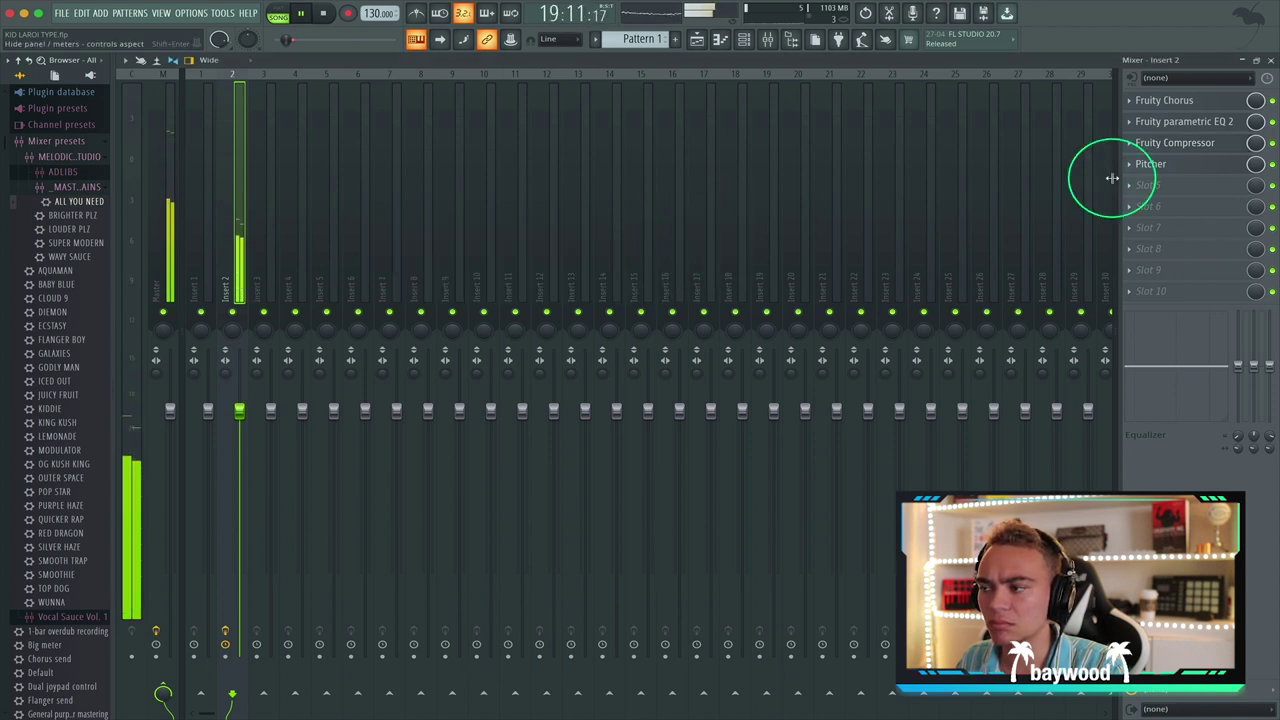
key("space")
Step: Add Fruity Reeverb 2 to slot 5 of Insert 2 and raise its wet and dry levels to maximum
left_click(1140, 186)
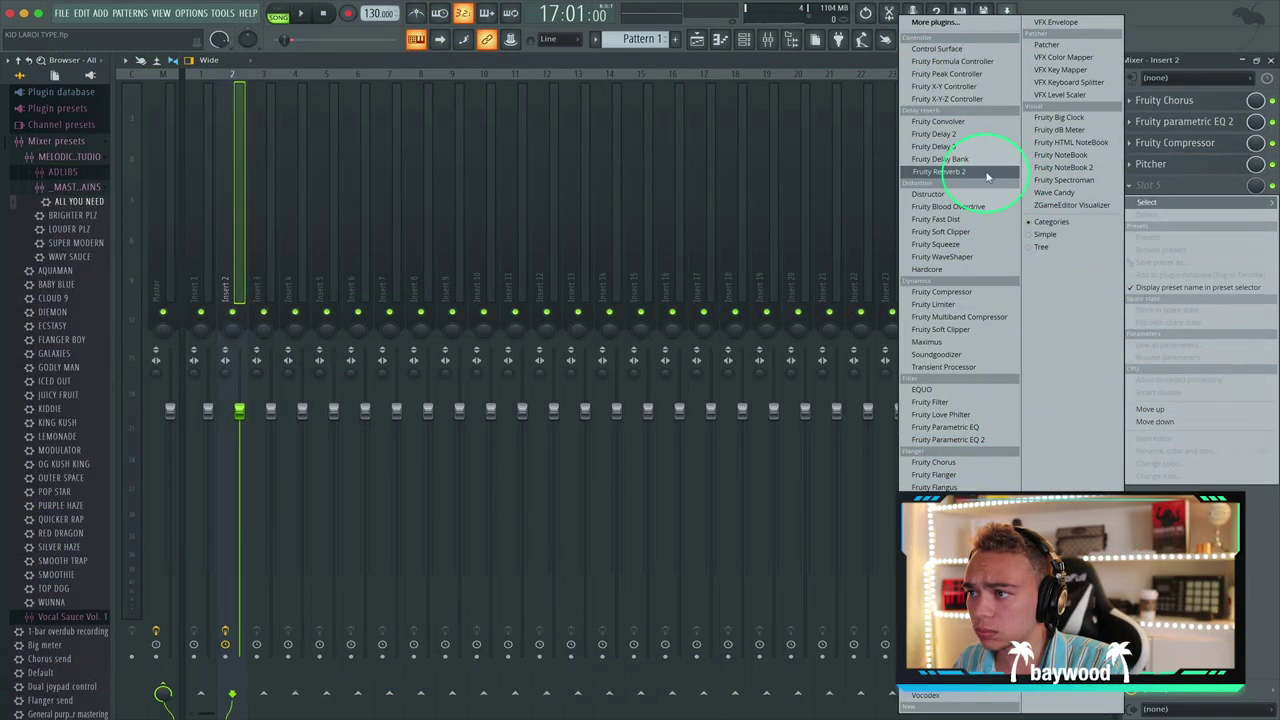
left_click(986, 177)
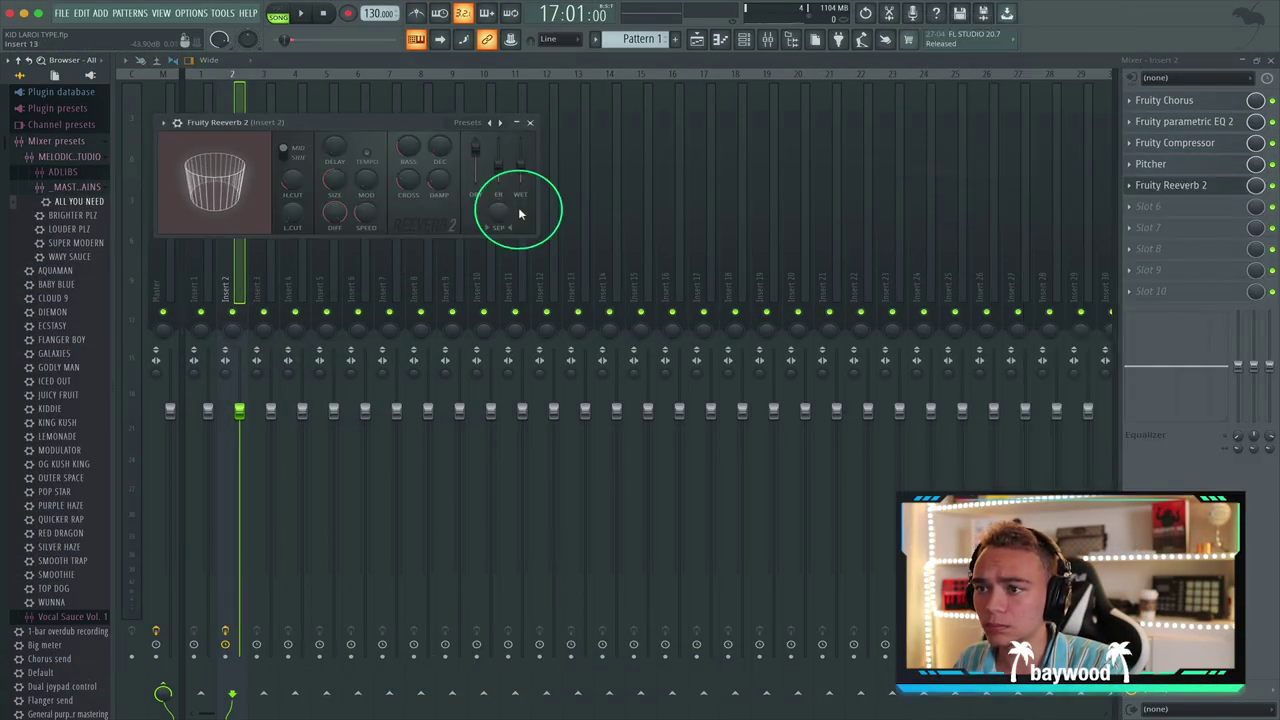
key("space")
left_click_drag(414, 126, 618, 198)
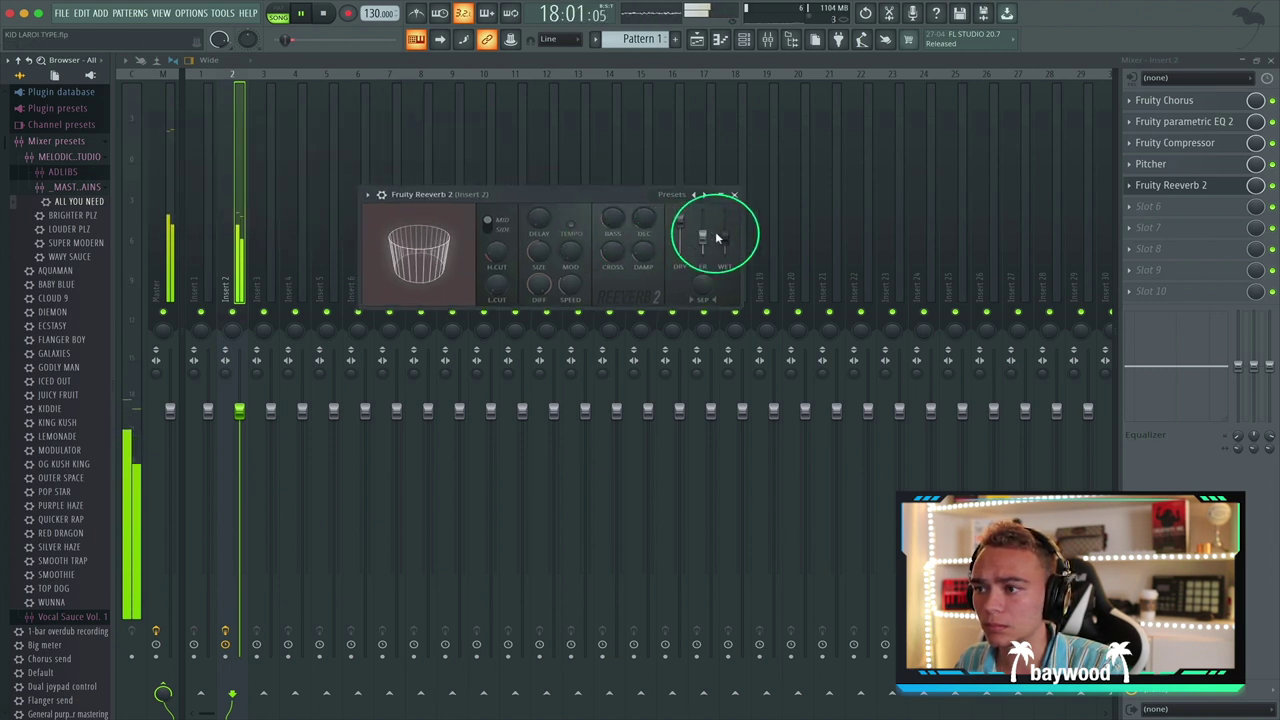
left_click_drag(716, 236, 720, 149)
mouse_move(680, 221)
left_mouse_down()
mouse_move(663, 257)
mouse_move(680, 210)
left_mouse_up()
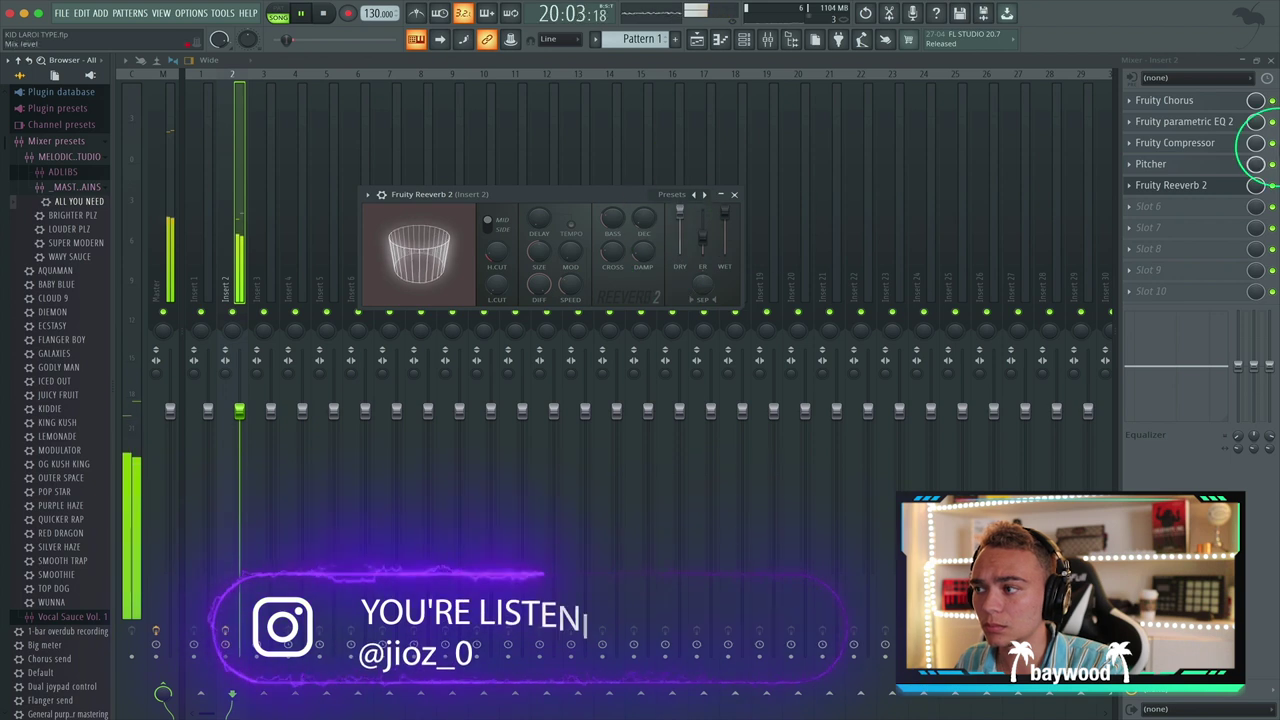
Step: Adjust the Fruity Reeverb 2 slot's mix level to about 73% during playback
left_click(1250, 185)
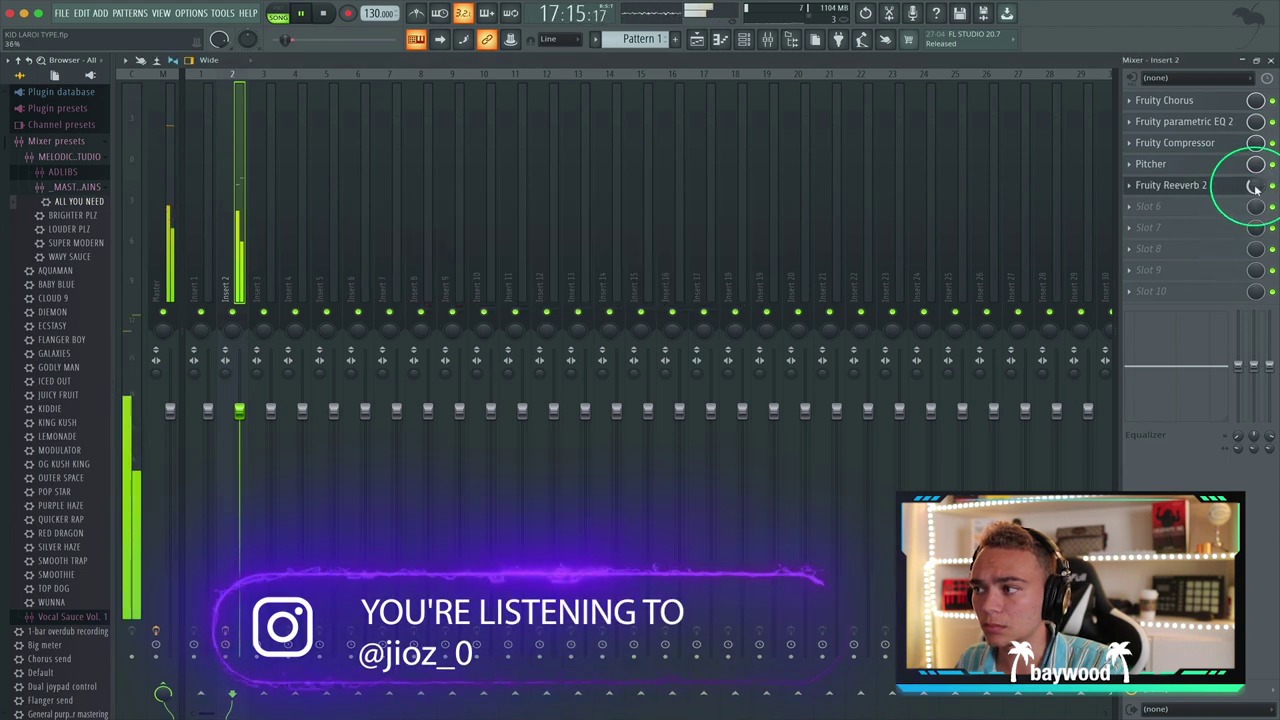
left_click(1194, 186)
key("space")
left_click(636, 173)
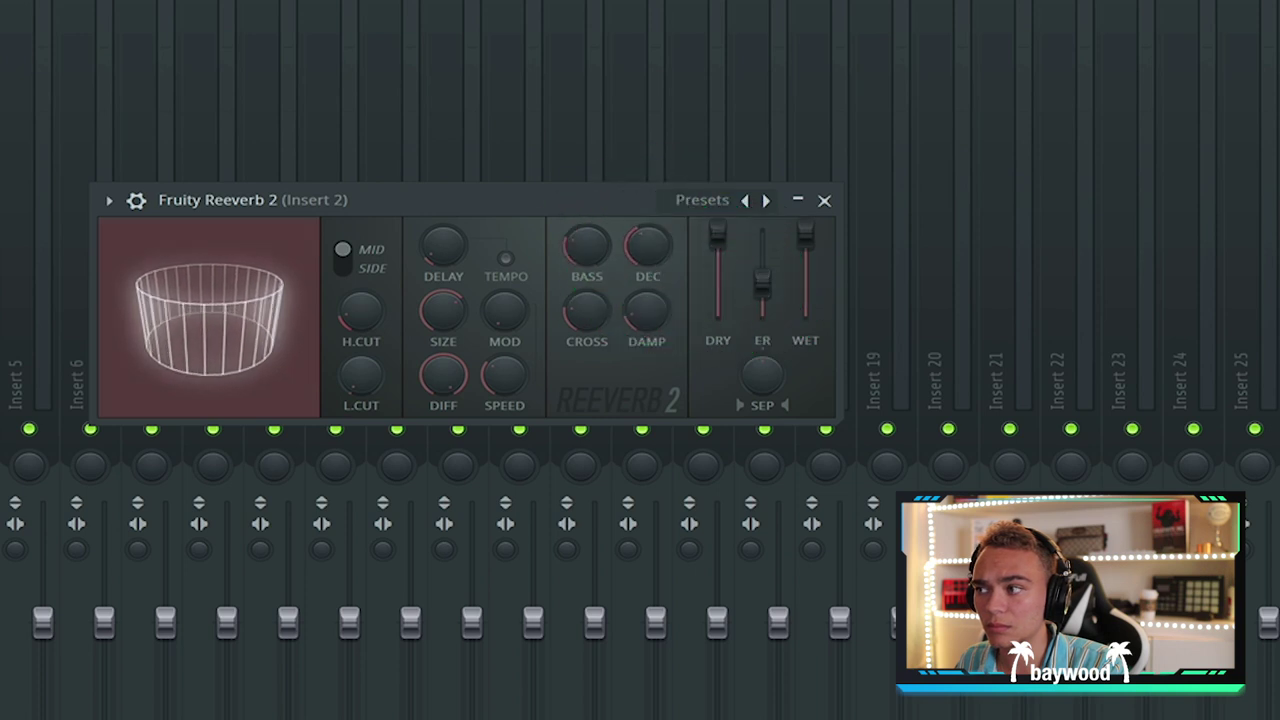
left_click(1255, 187)
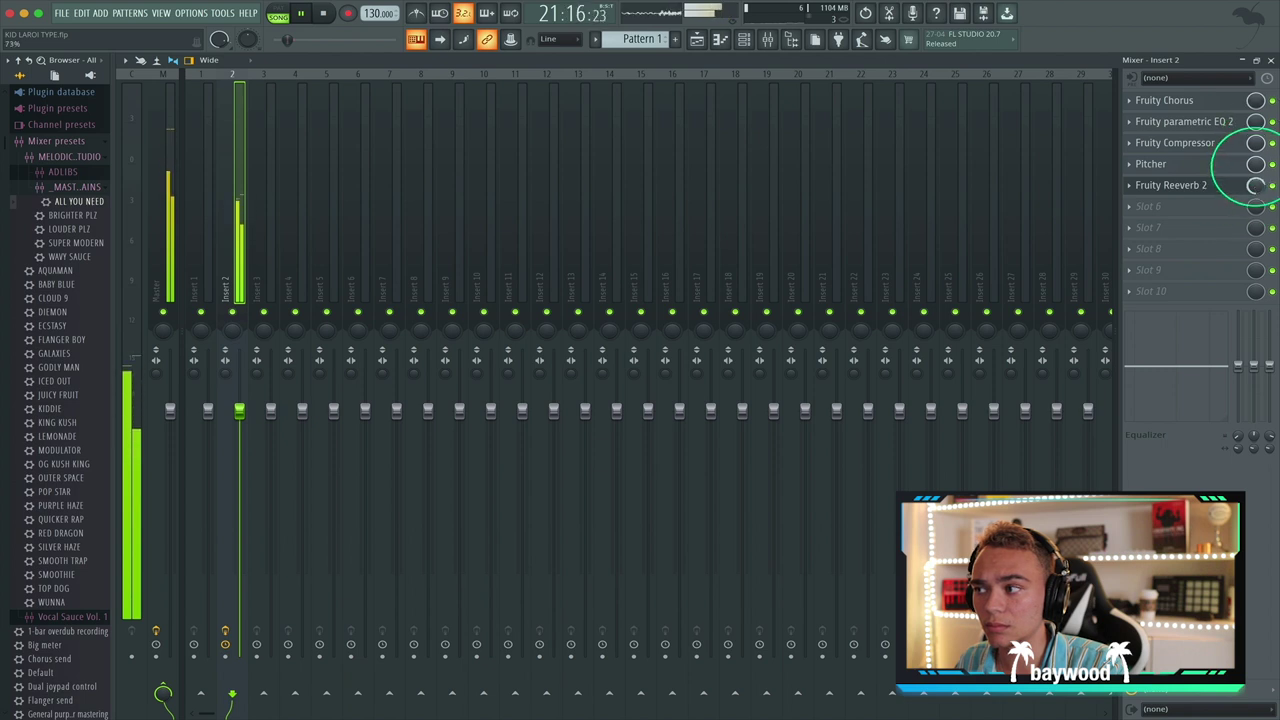
Step: Lower the dry and wet levels in Fruity Reeverb 2, then close the mixer and the reverb window
left_click(1183, 194)
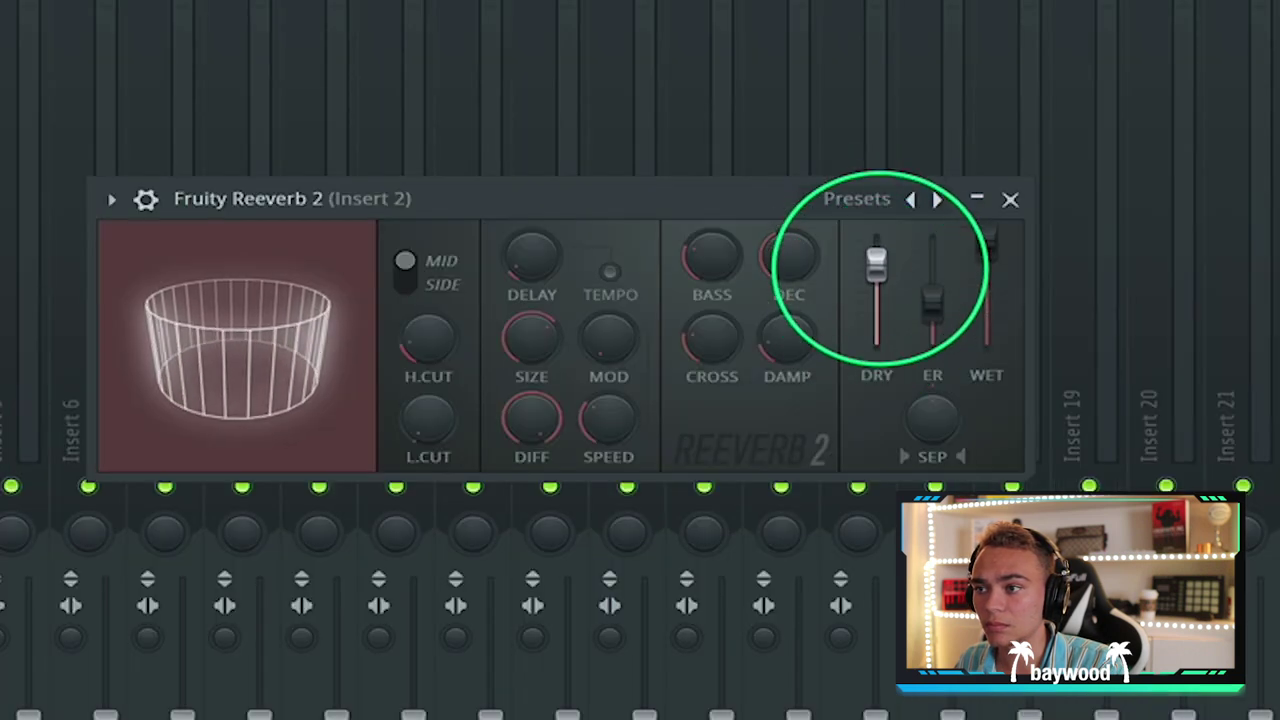
left_click_drag(992, 237, 990, 262)
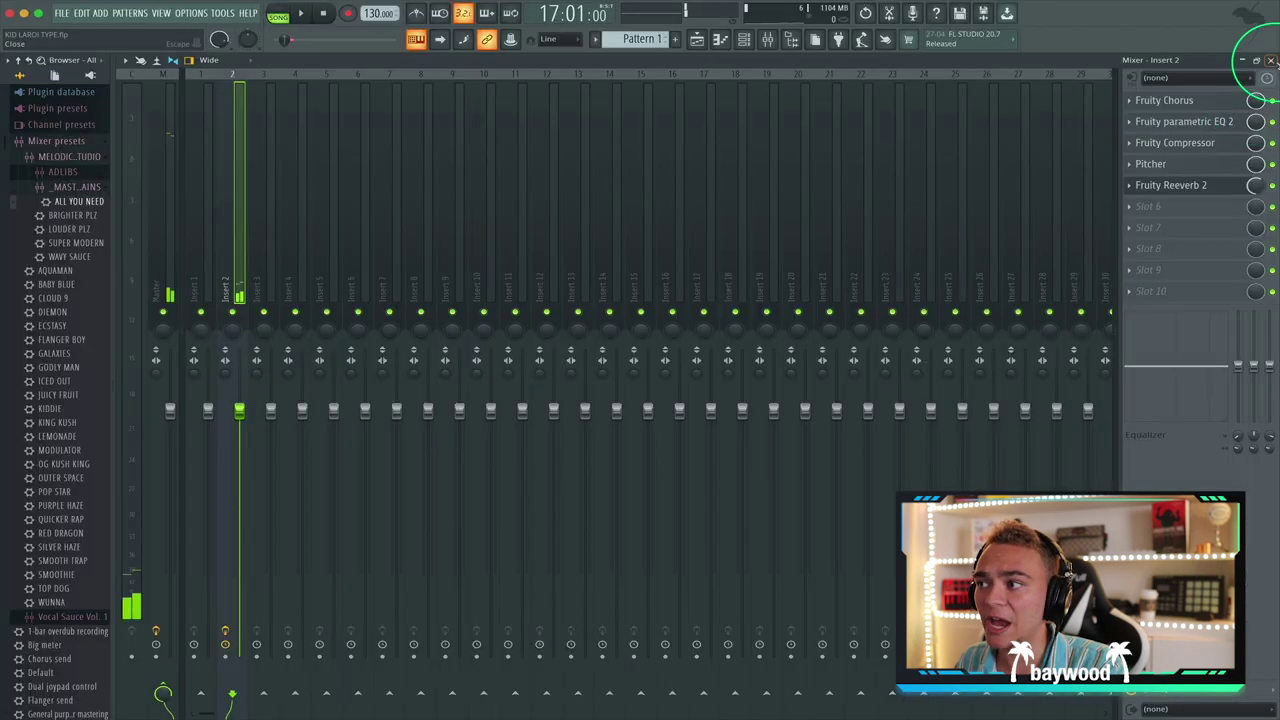
left_click(1262, 37)
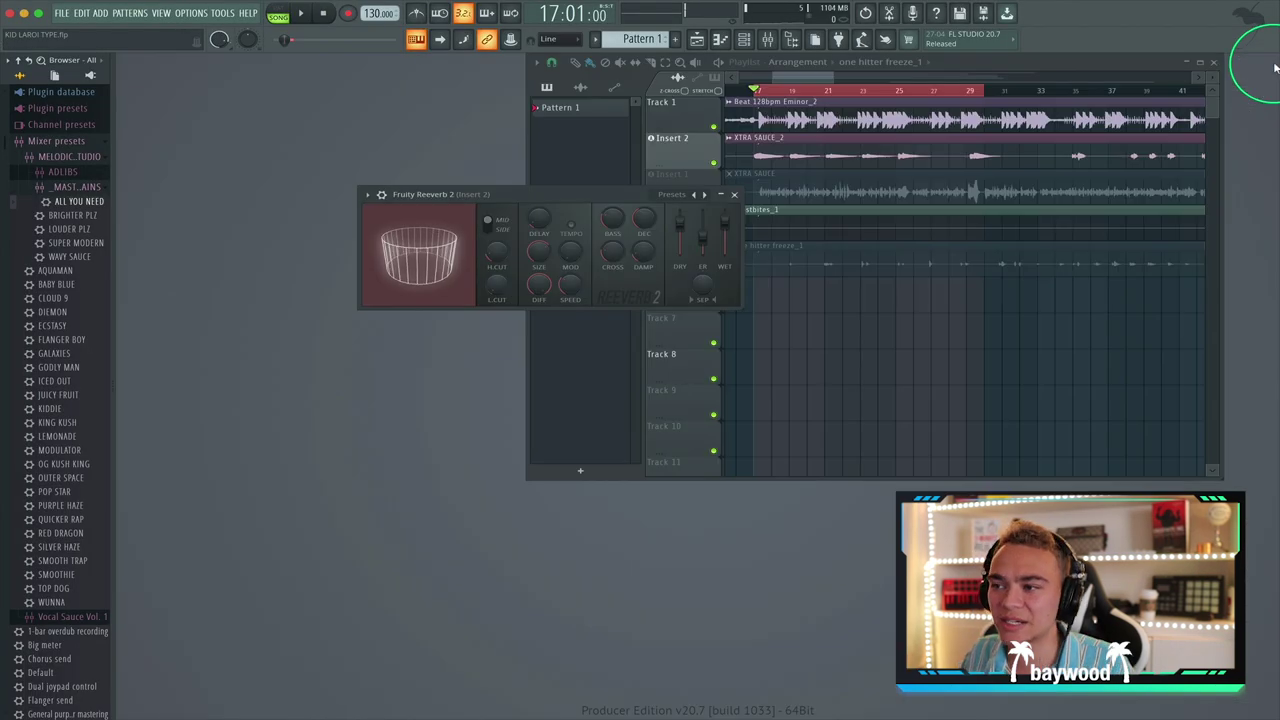
left_click(734, 194)
Step: Unmute the Insert 1 track in the playlist and play it together with the Insert 2 track
left_click(713, 198)
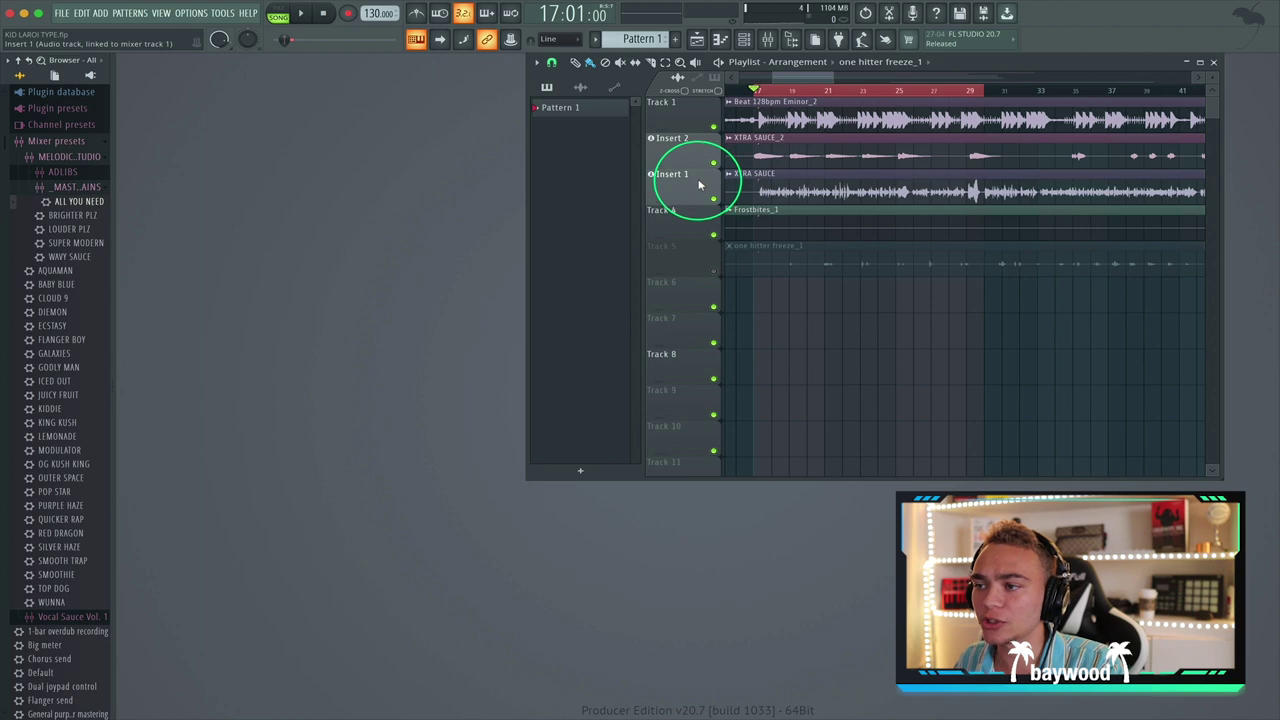
key("space")
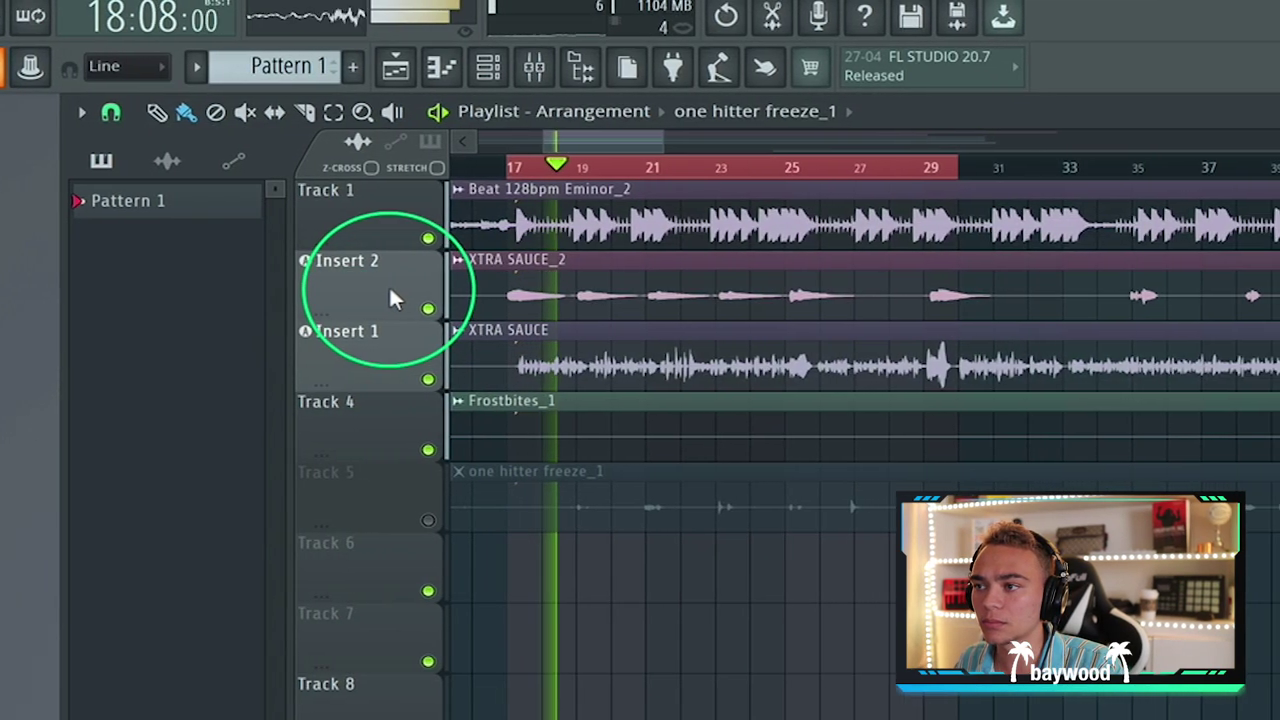
key("space")
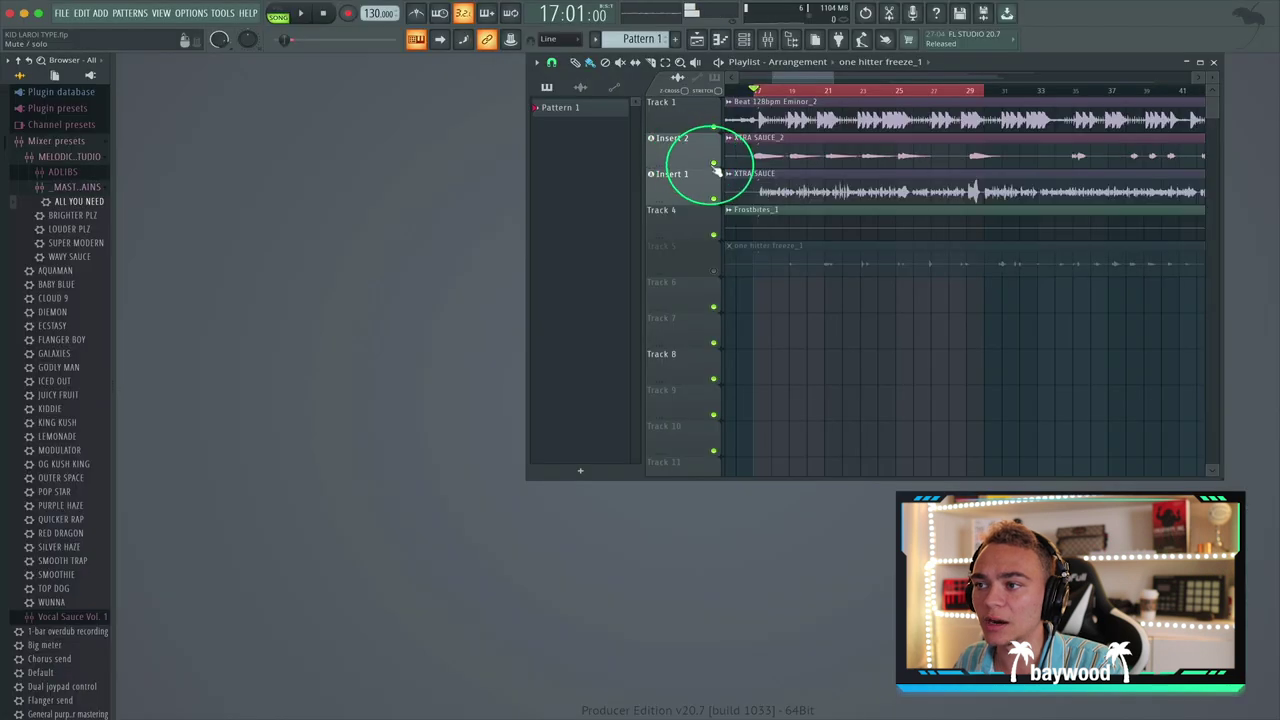
Step: Mute the Insert 2 playlist track and audition the unprocessed Insert 1 audio
left_click(714, 163)
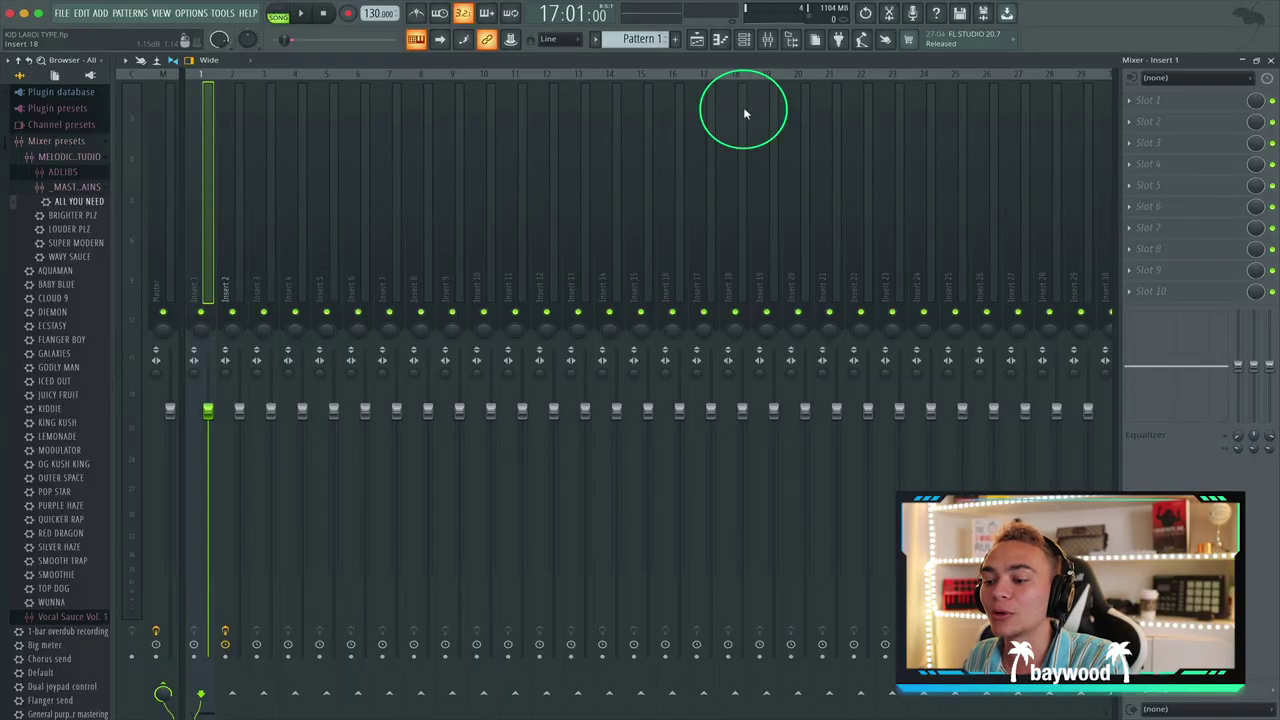
key("space")
key("space")
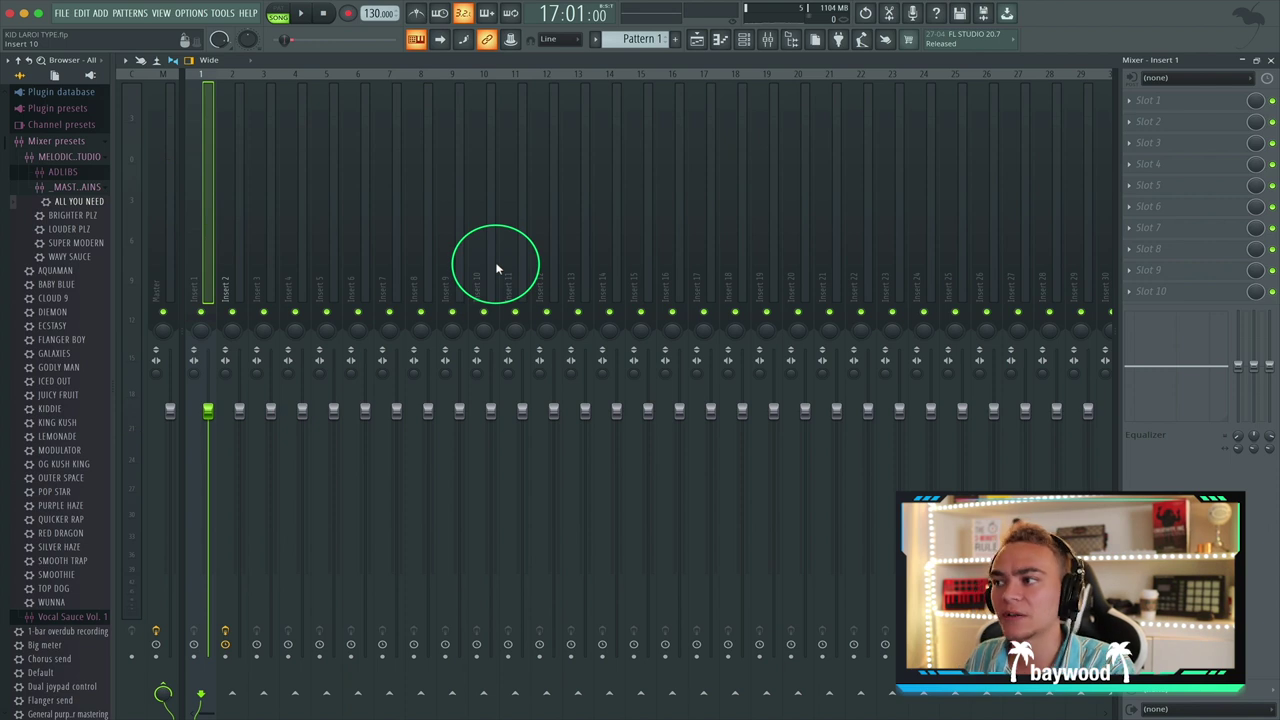
Step: Load Fruity Limiter into slot 1 of Insert 1 with the Noise gate preset, then close its window
left_click(1130, 101)
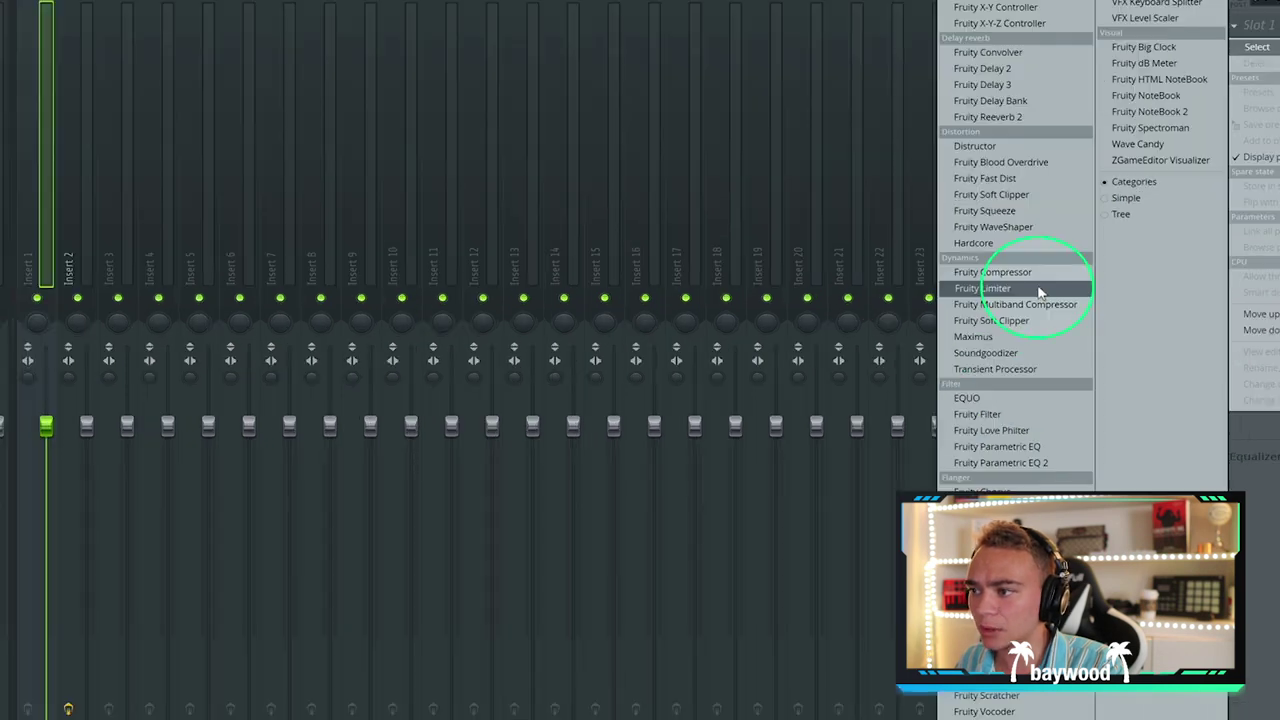
left_click(945, 304)
left_click_drag(666, 321, 502, 261)
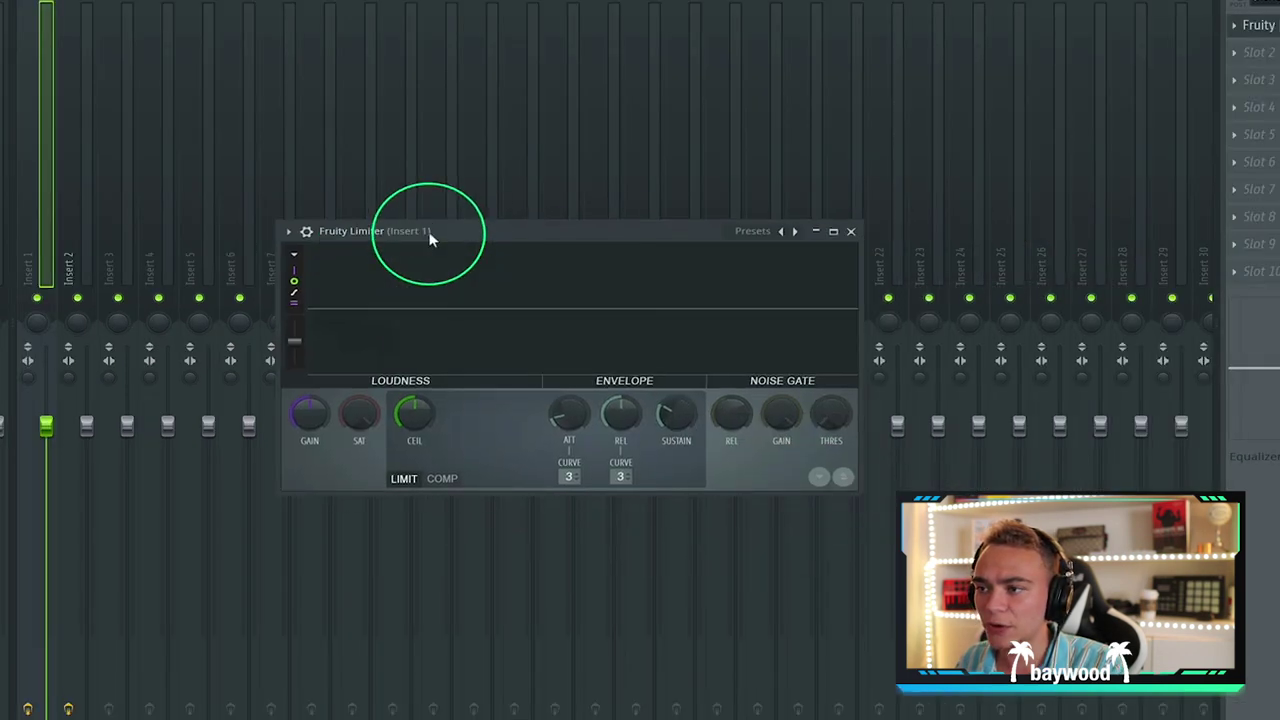
left_click(750, 235)
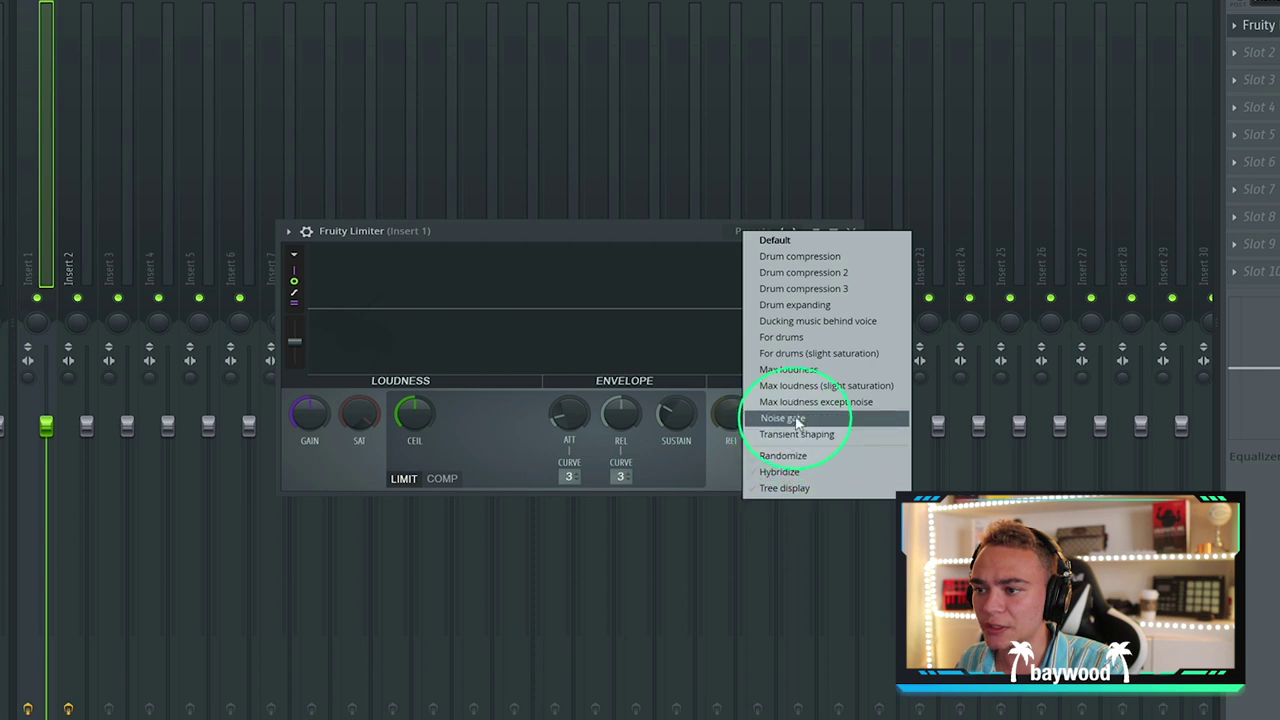
left_click(771, 422)
left_click(850, 232)
Step: Add Wave Candy to slot 2 of Insert 1 and apply its level meter preset
left_click(1240, 53)
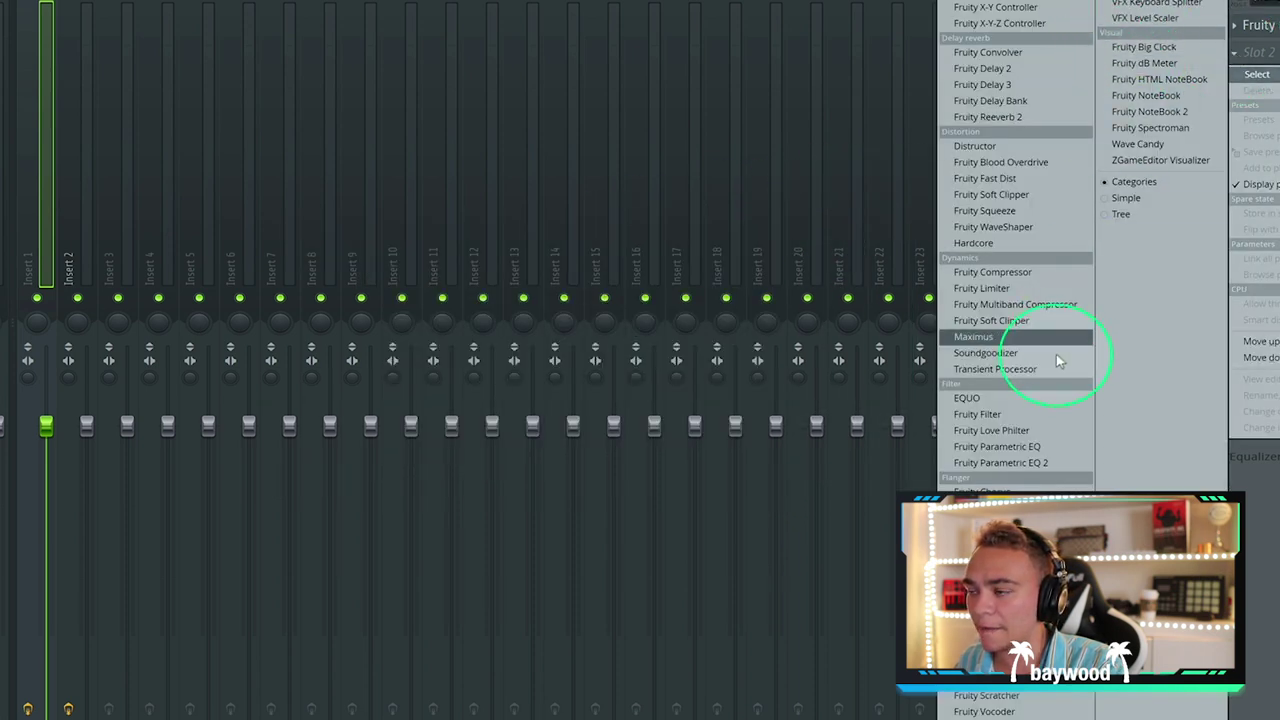
left_click(1138, 144)
left_click(859, 254)
left_click(885, 120)
left_click_drag(670, 256, 667, 211)
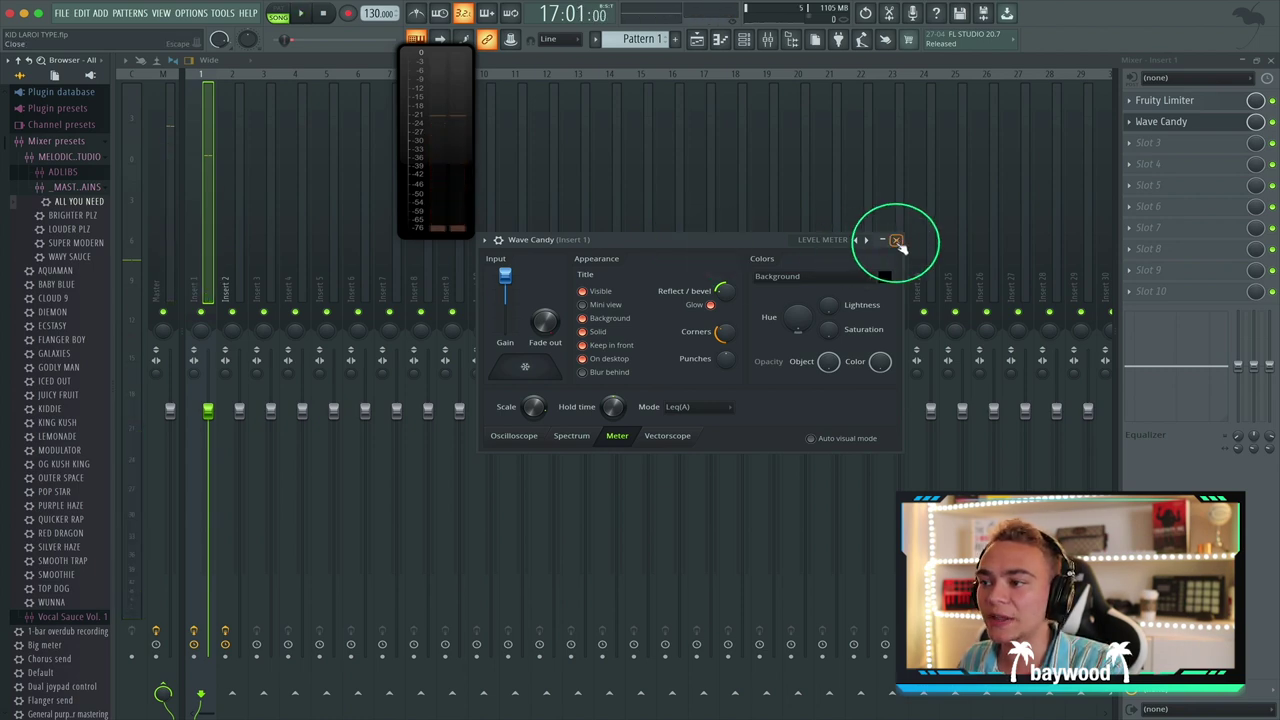
Step: Close the Wave Candy settings and move the floating level meter over the browser
mouse_move(419, 125)
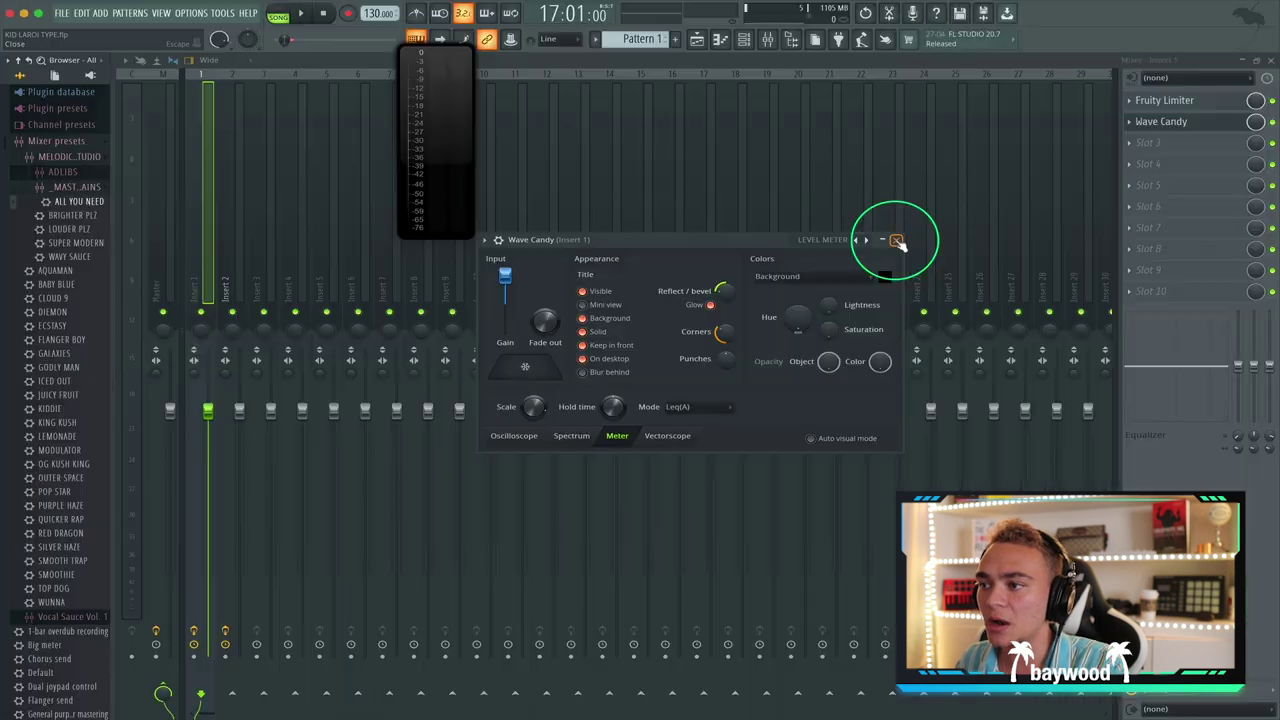
left_click(900, 240)
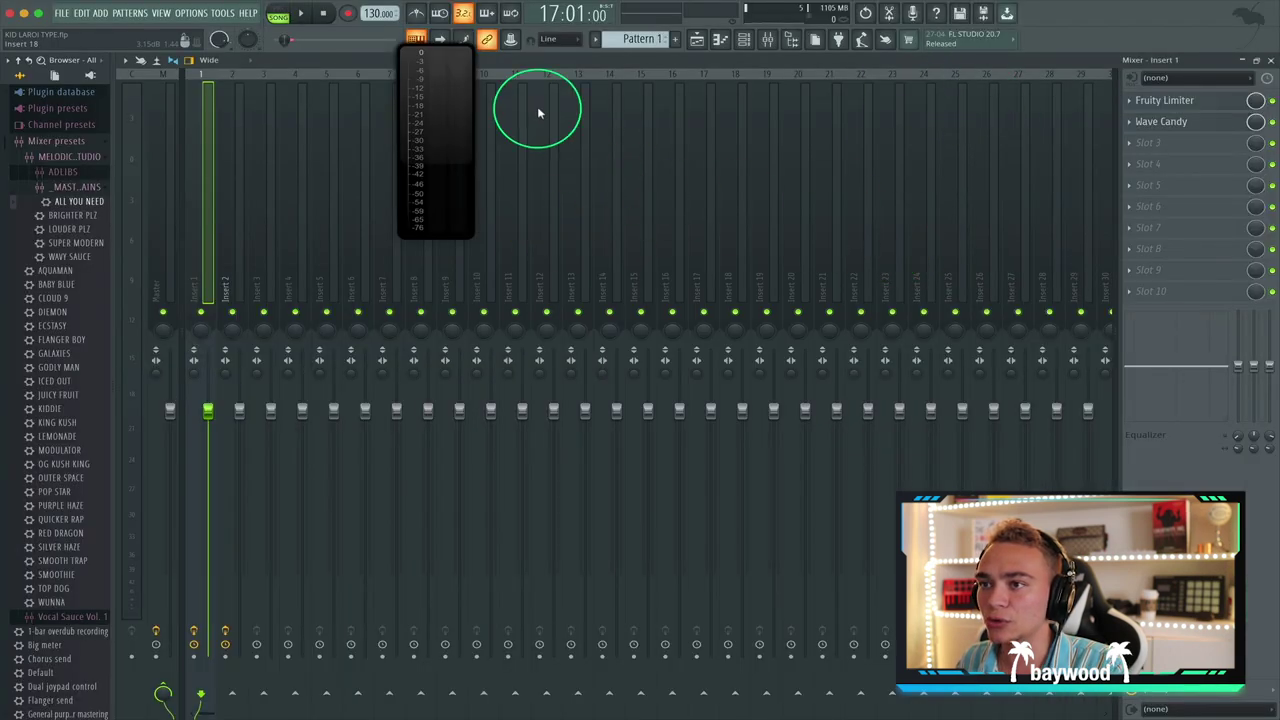
left_click_drag(436, 68, 46, 143)
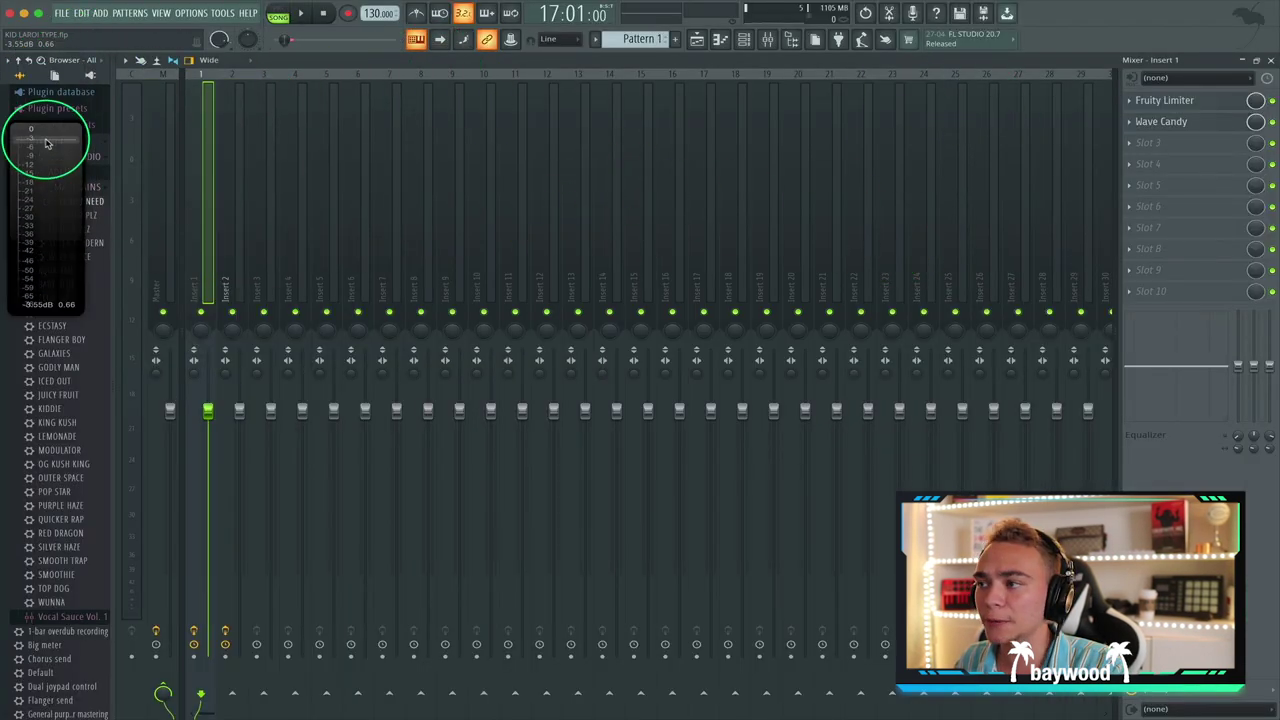
Step: Load Pitcher into slot 3 of Insert 1 and set its key to E minor
left_click(1137, 148)
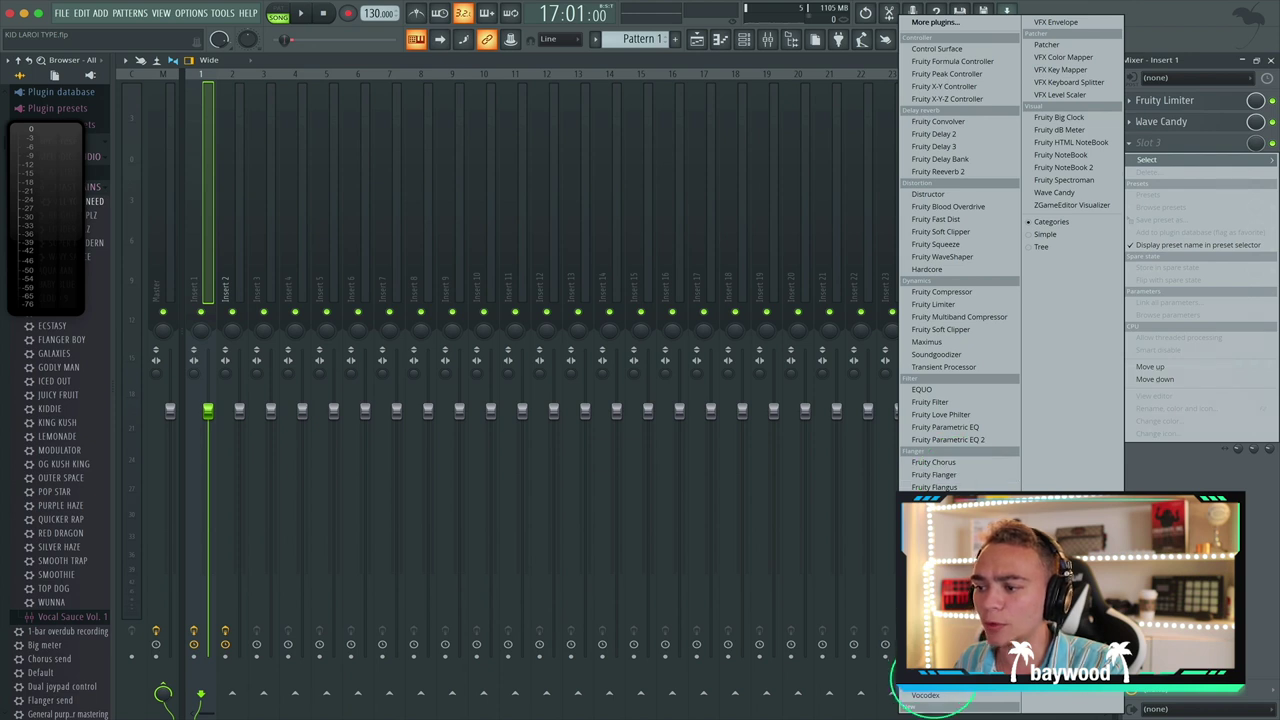
left_click(930, 697)
left_click_drag(382, 197, 546, 197)
left_click(476, 278)
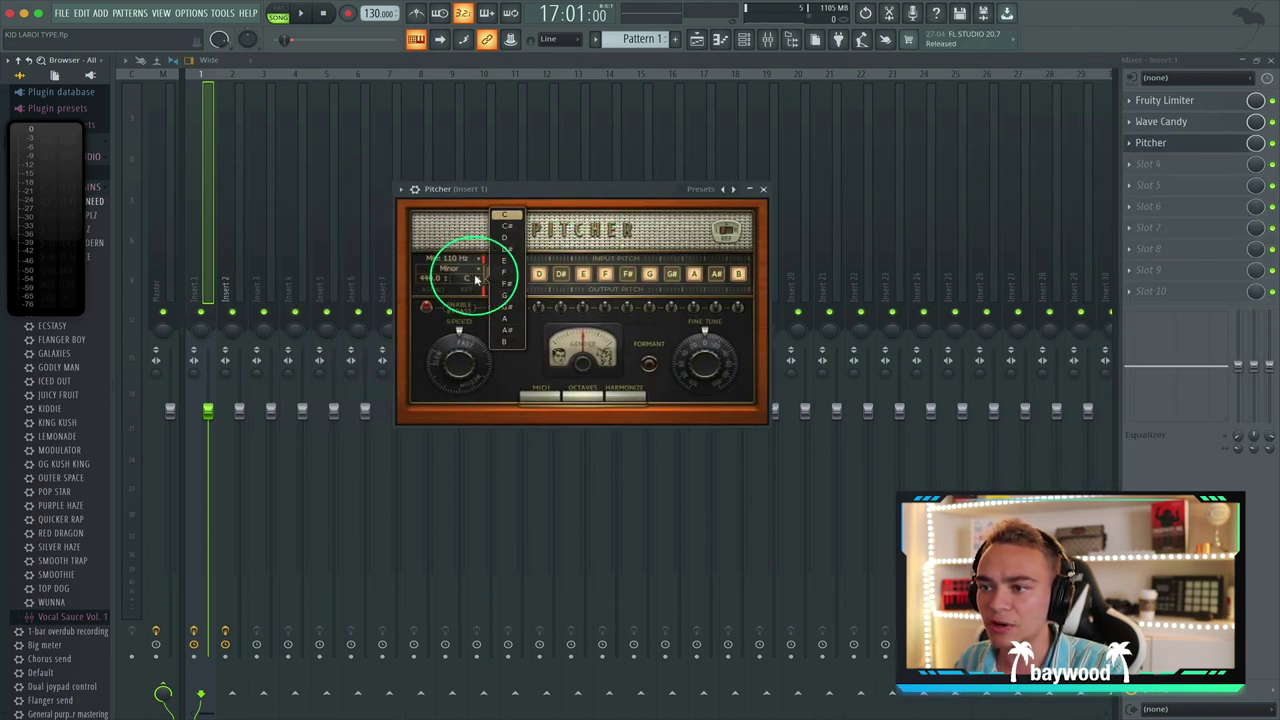
left_click(503, 260)
Step: Audition Insert 1 and slow Pitcher's correction speed from fast to near medium
key("space")
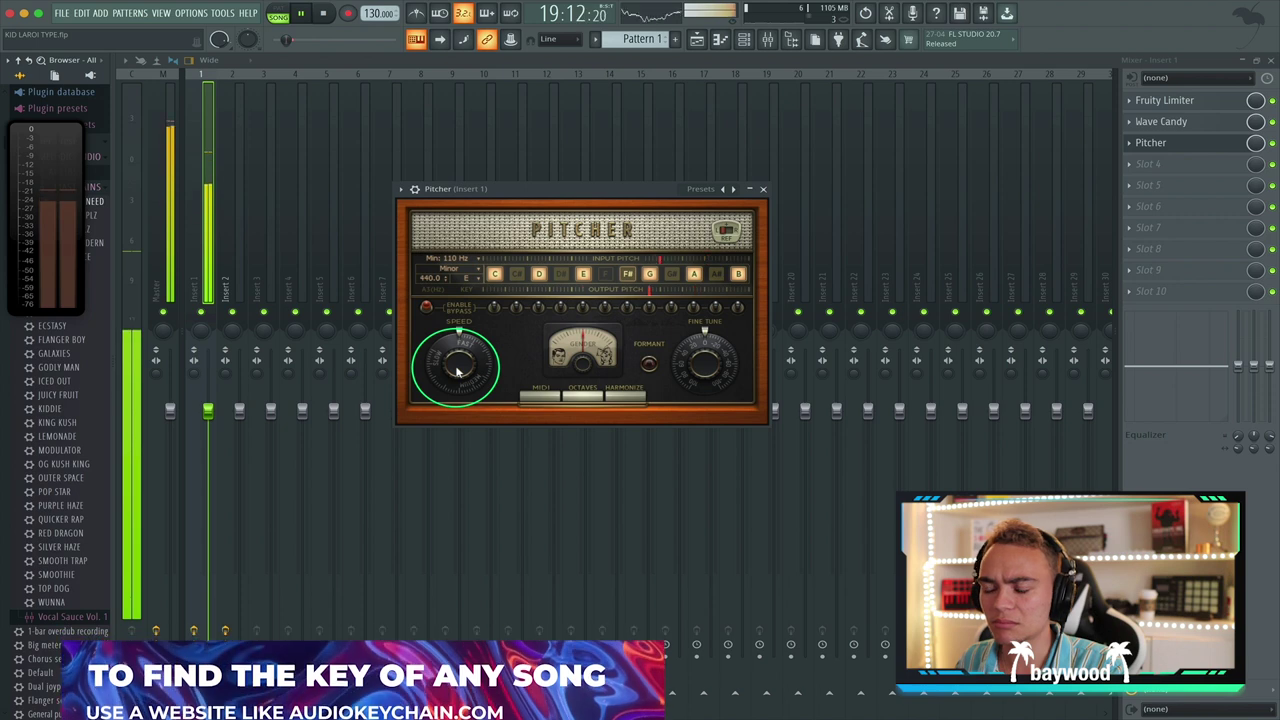
key("space")
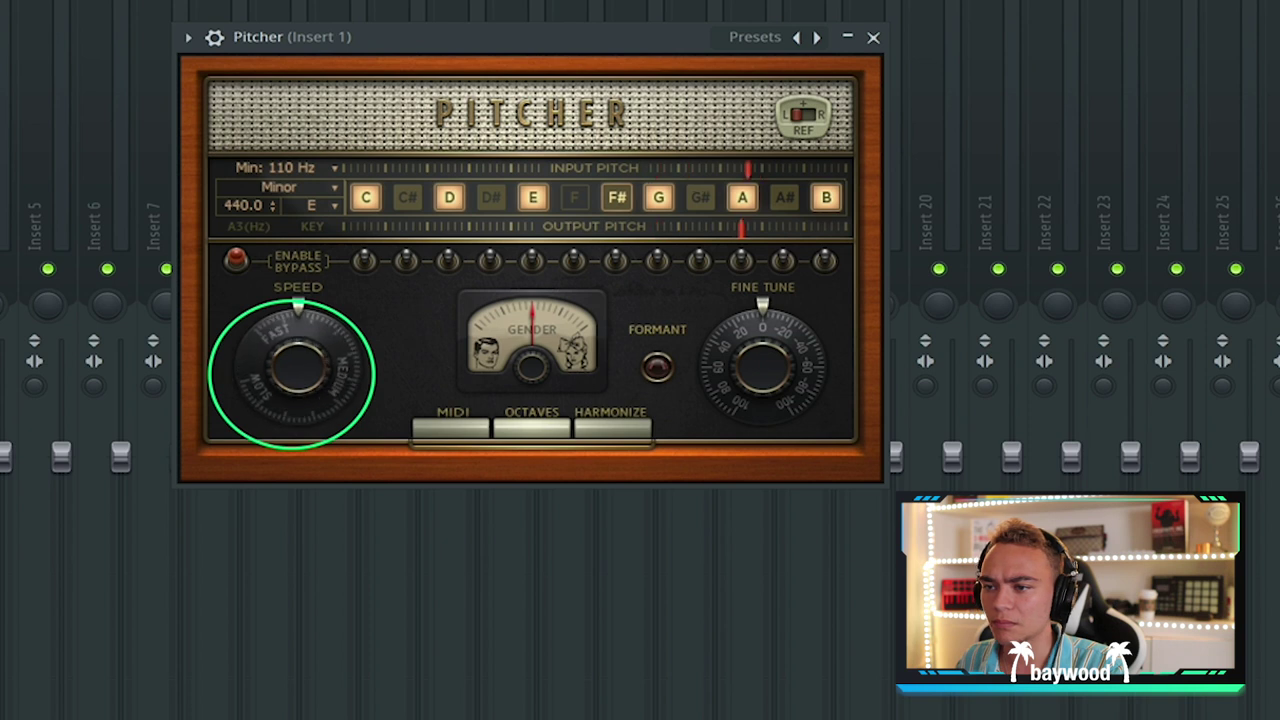
scroll(291, 369, "up", 4)
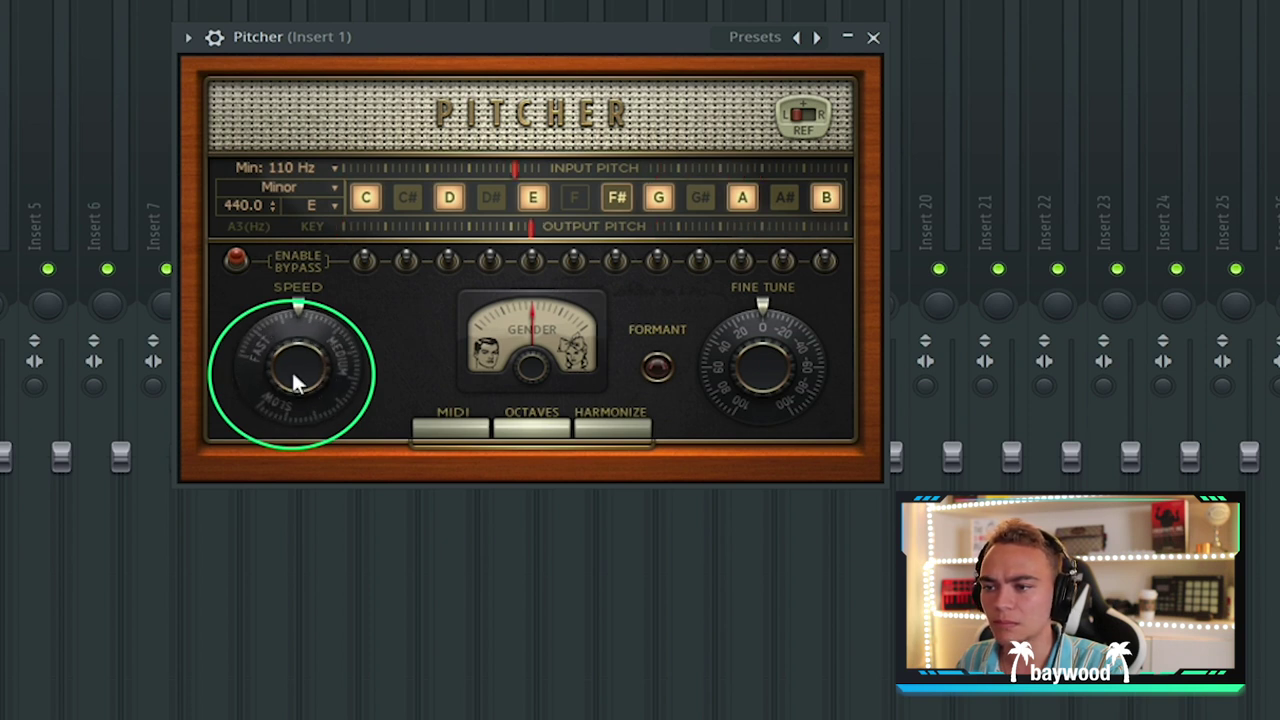
scroll(291, 369, "up", 2)
scroll(291, 369, "up", 2)
scroll(291, 369, "up", 2)
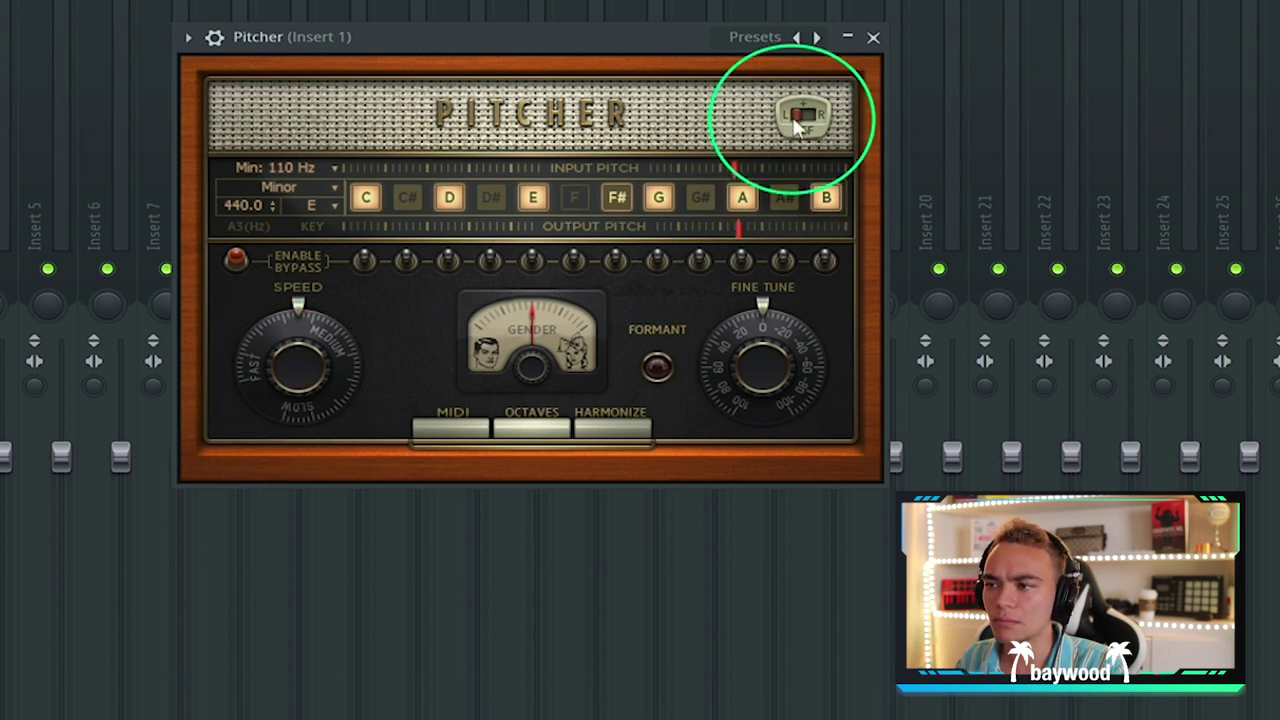
left_click_drag(528, 330, 527, 360)
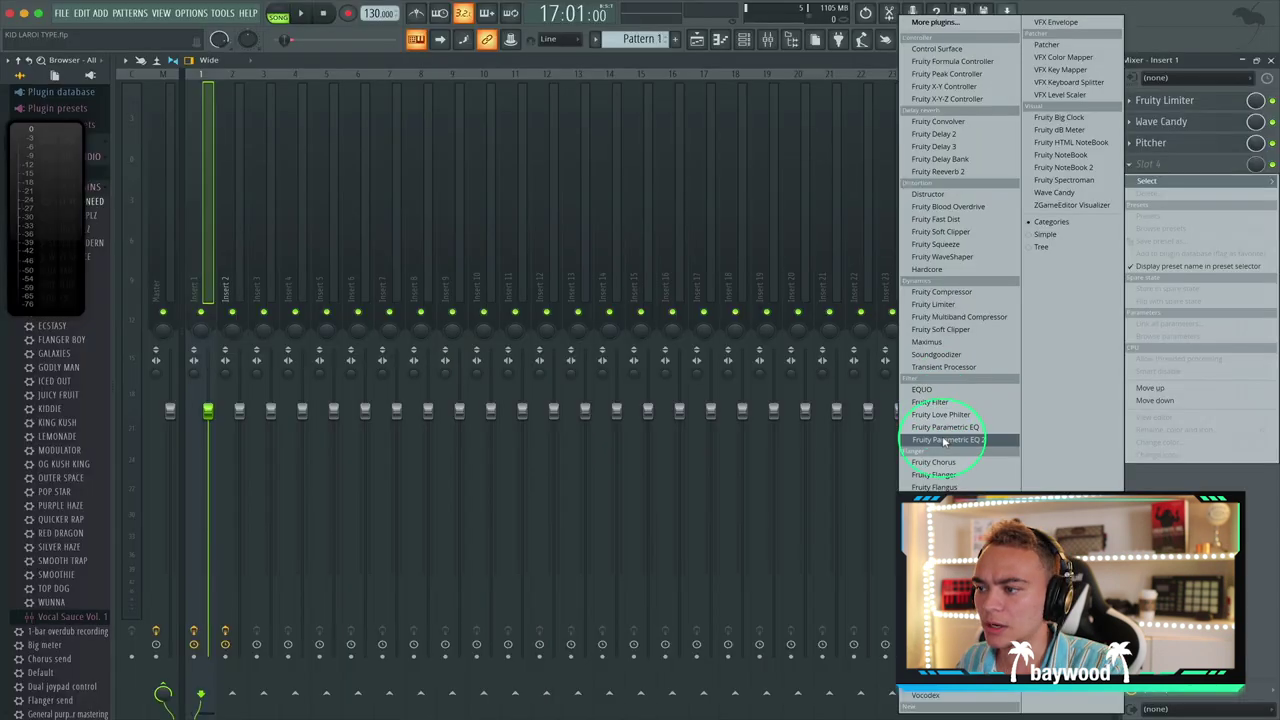
Step: Load Fruity Parametric EQ 2 into slot 4 and roll off the lows with band 1 at about 80 Hz
left_click(940, 438)
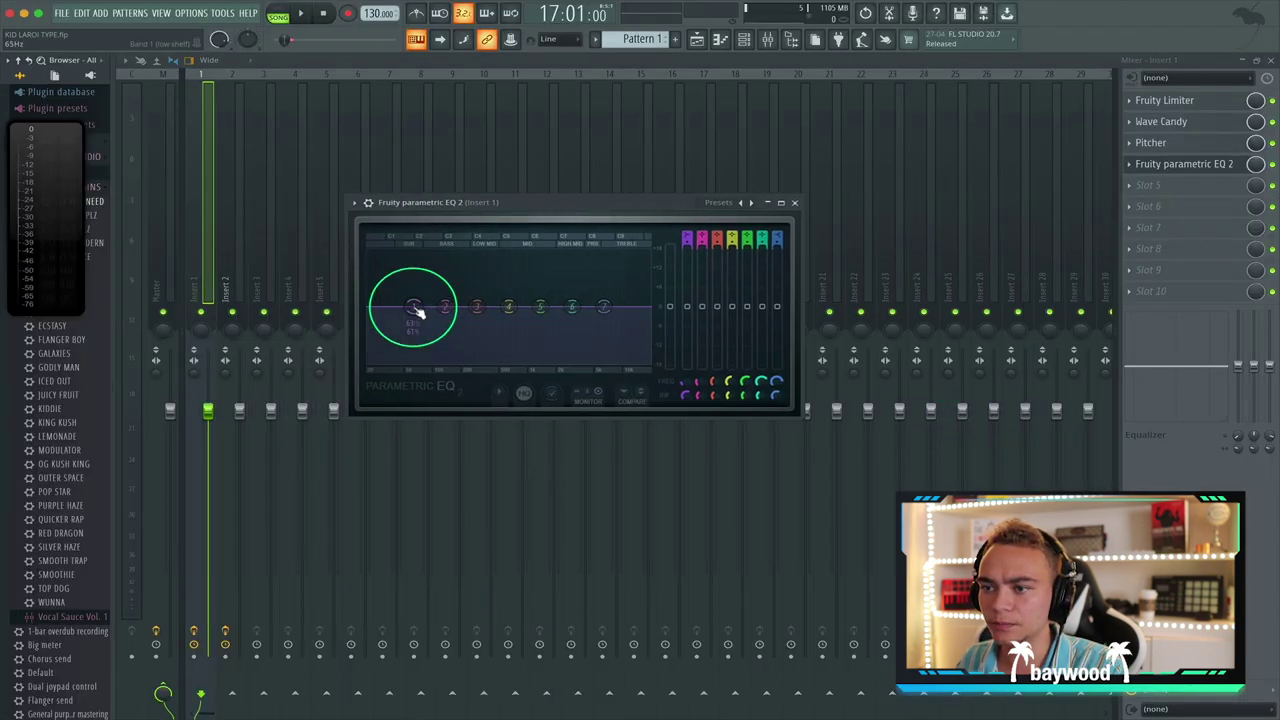
left_click_drag(418, 312, 525, 600)
left_click_drag(464, 368, 492, 362)
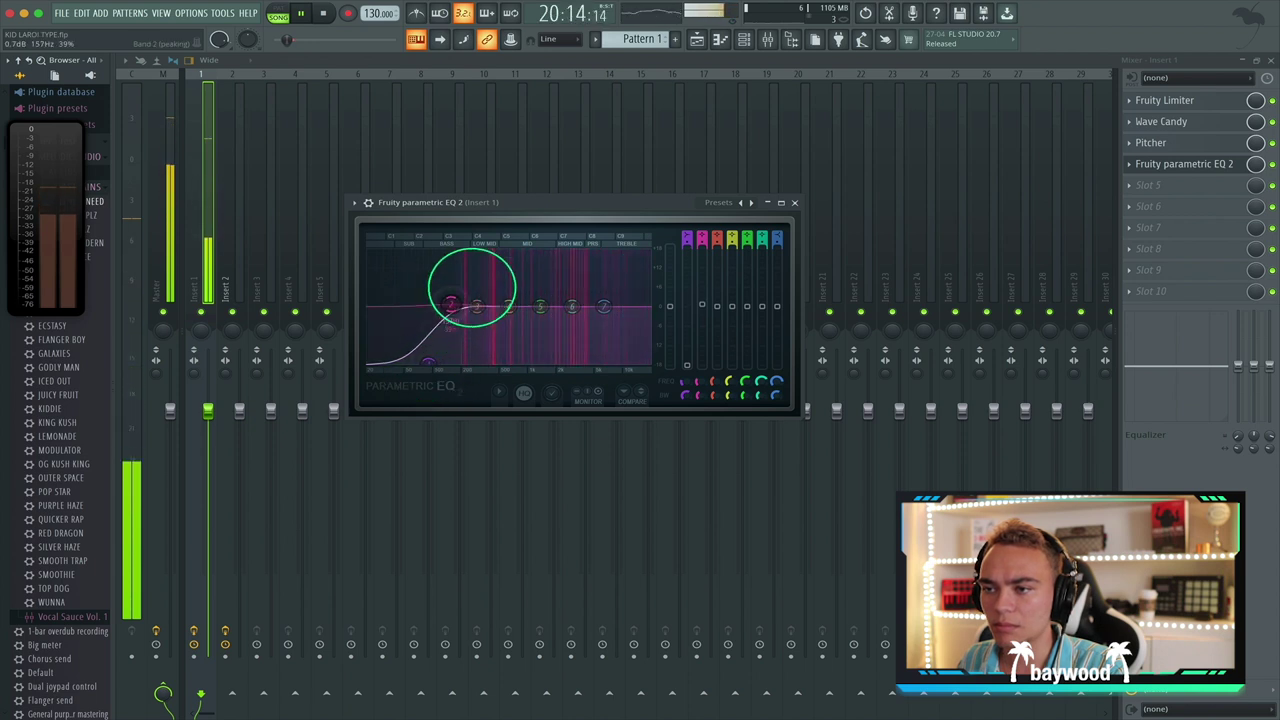
Step: Boost EQ band 2 slightly around 240 Hz and band 5 by about 6 dB at 20000 Hz, then close the EQ
left_click_drag(472, 288, 492, 311)
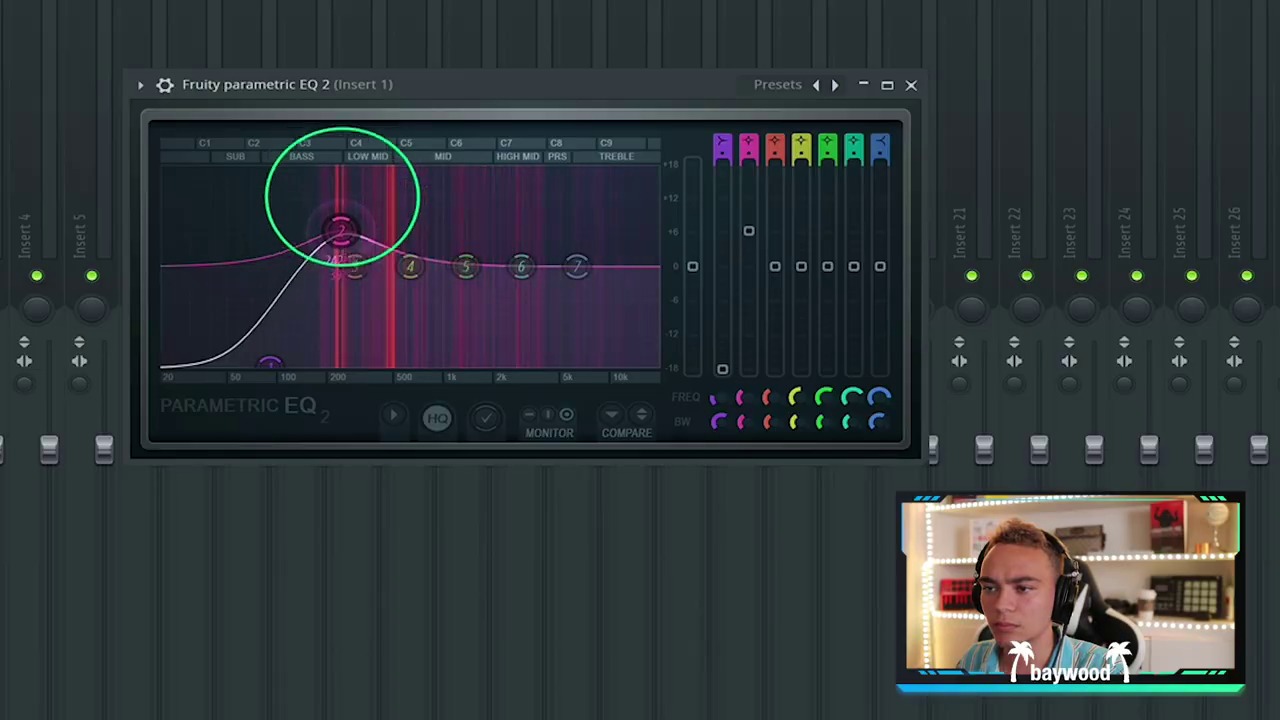
left_click_drag(340, 232, 340, 248)
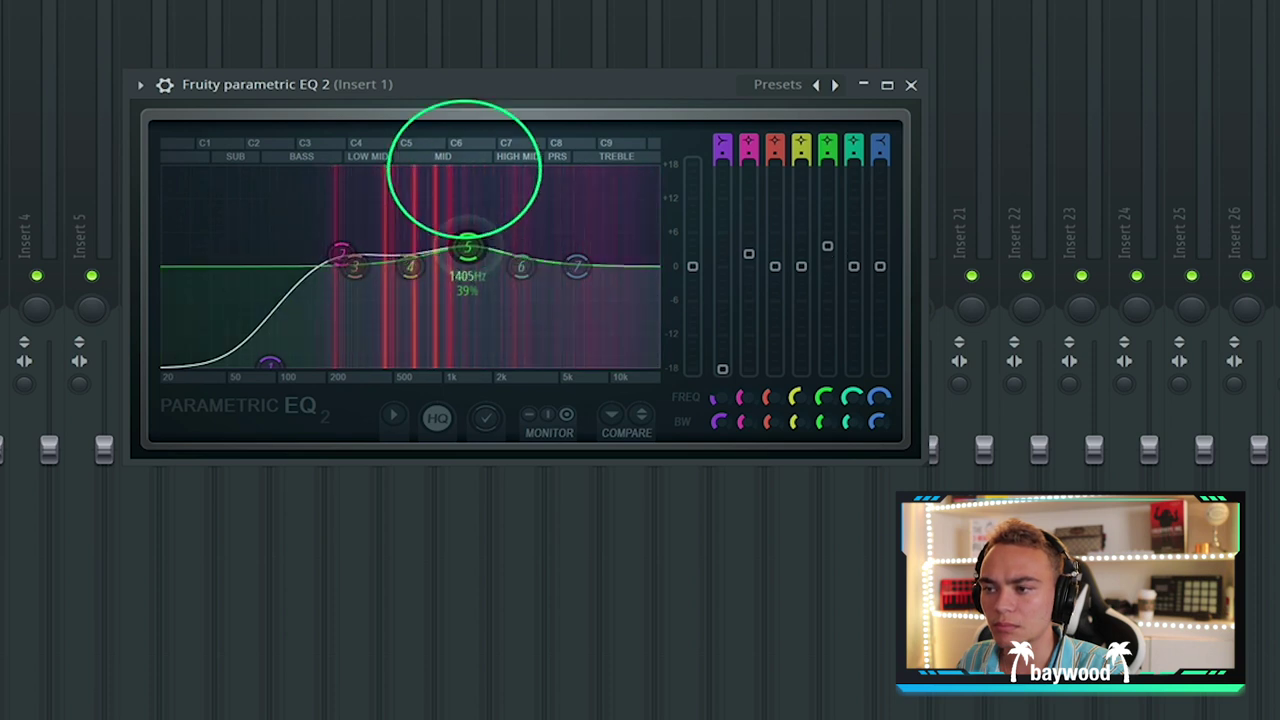
left_click_drag(470, 237, 666, 236)
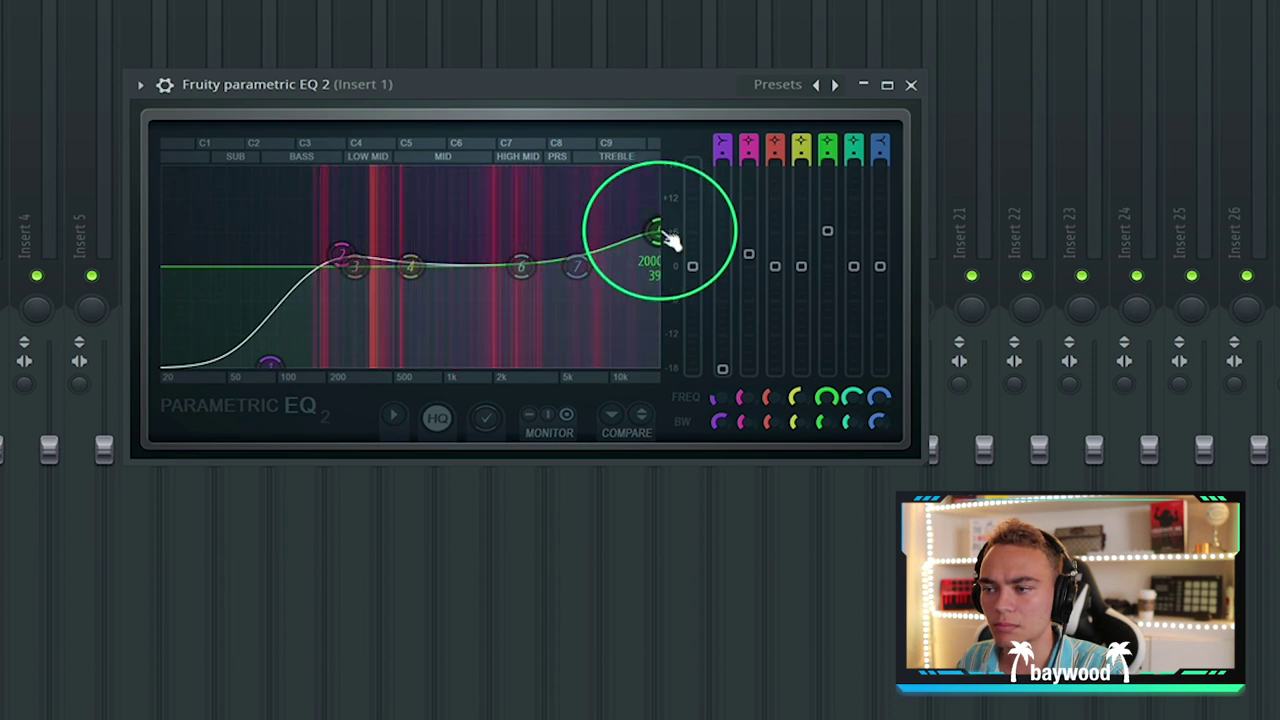
left_click(911, 84)
Step: Load Fruity Compressor into slot 5 of Insert 1 and set its ratio to 8.0:1
left_click(1150, 185)
mouse_move(1147, 202)
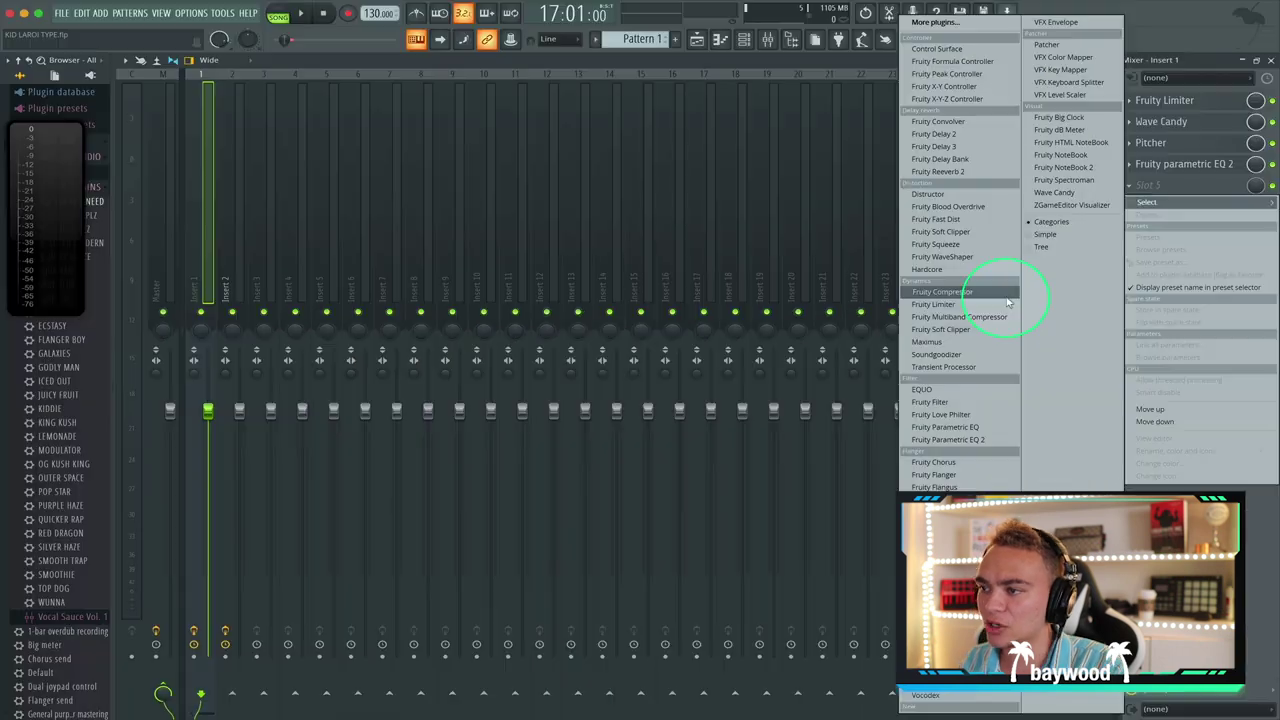
left_click(1008, 302)
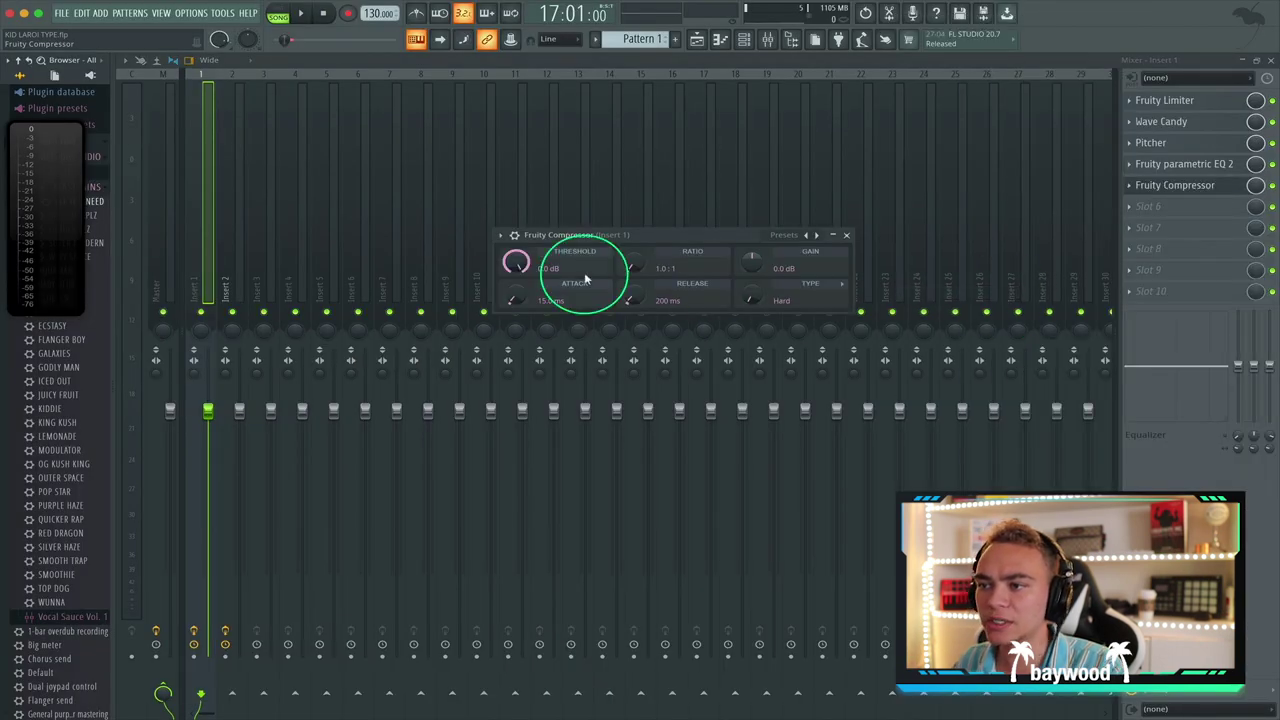
left_click_drag(642, 237, 546, 190)
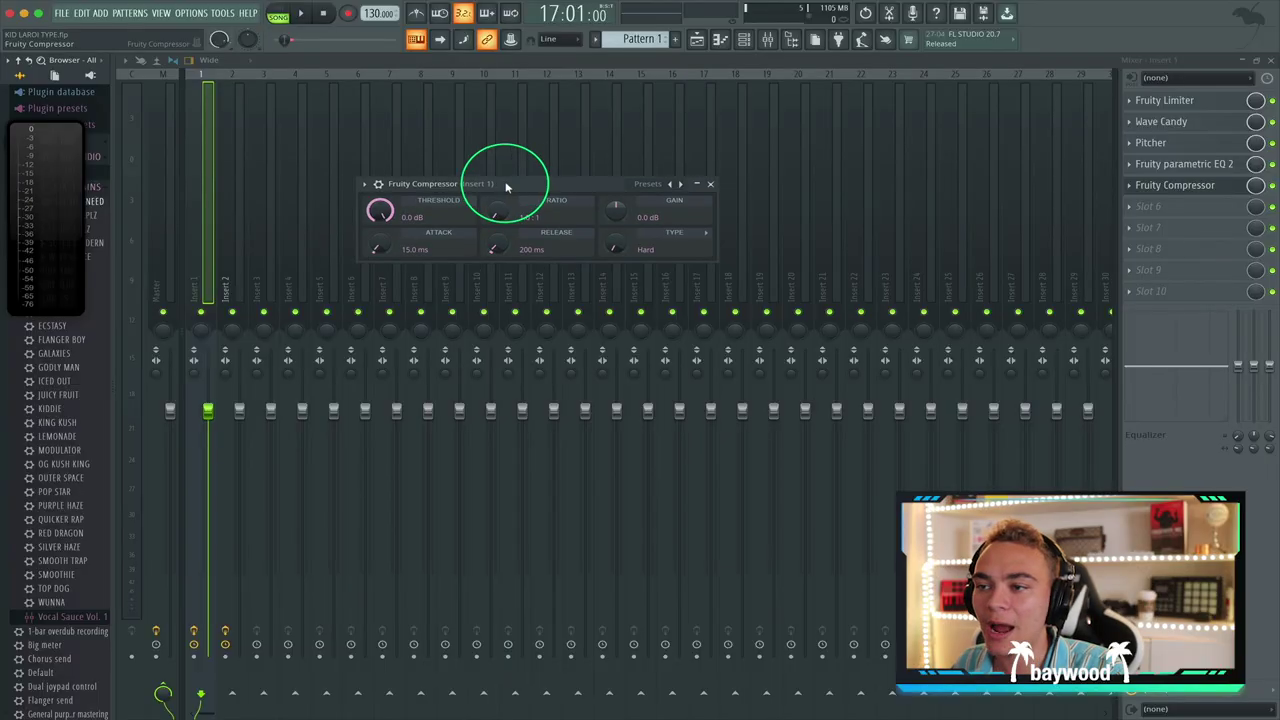
left_click_drag(498, 210, 495, 216)
Step: Set the compressor's threshold to -30.0 dB and its type to Soft
key("space")
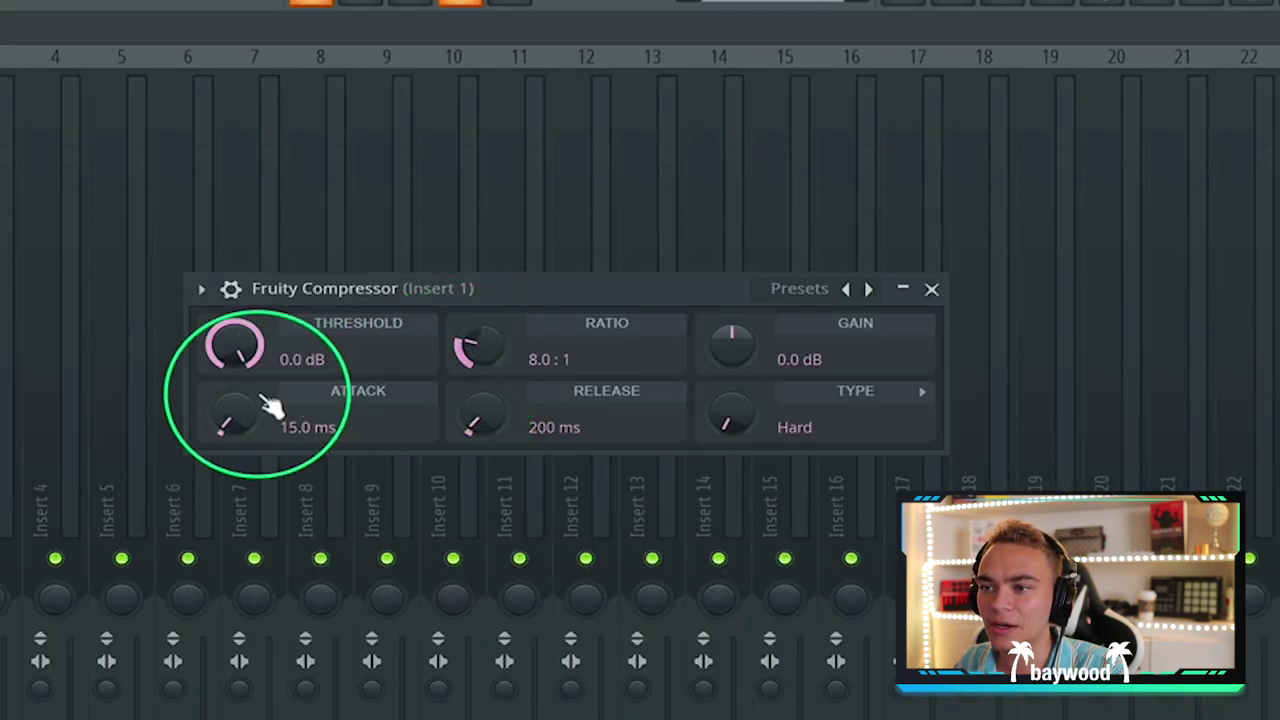
left_click_drag(240, 360, 240, 420)
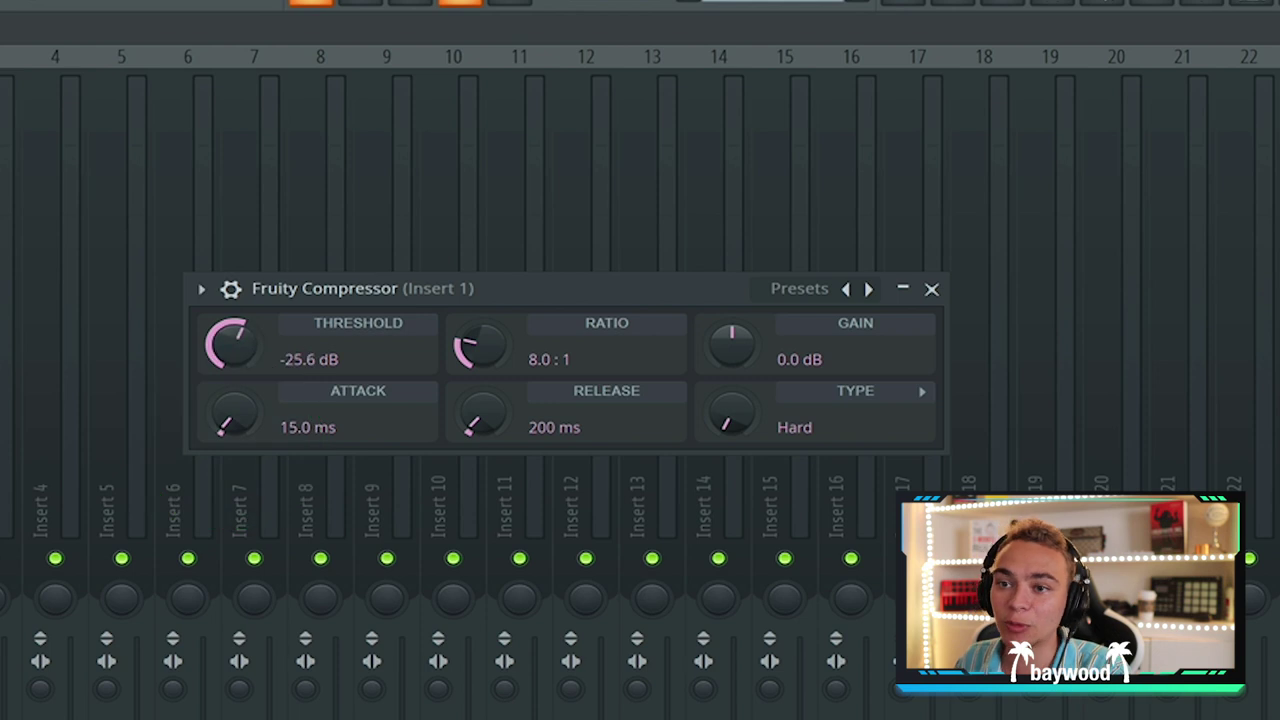
mouse_move(263, 363)
left_mouse_down()
mouse_move(263, 385)
mouse_move(248, 378)
left_mouse_up()
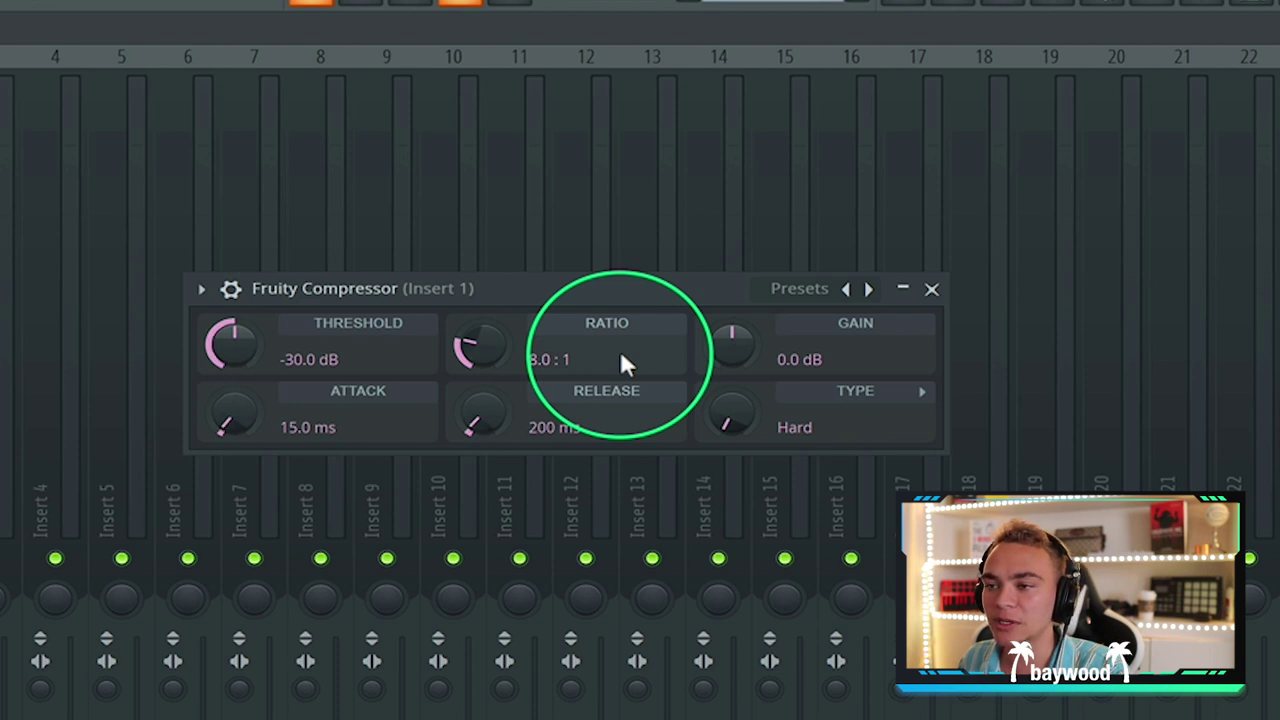
mouse_move(730, 414)
left_mouse_down()
mouse_move(734, 380)
mouse_move(745, 428)
left_mouse_up()
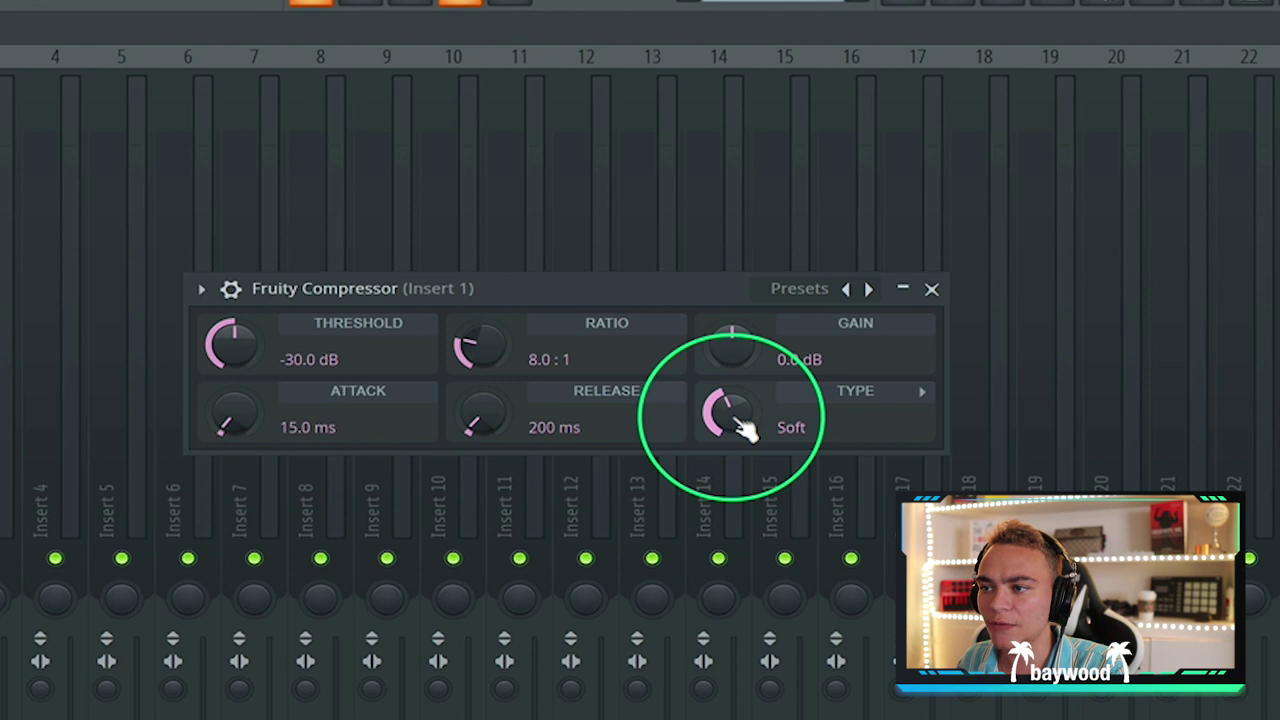
Step: Raise the compressor's gain to about 10.8 dB by ear and lower its ratio to 5.8:1
left_click_drag(686, 290, 733, 283)
mouse_move(776, 340)
left_mouse_down()
mouse_move(791, 249)
mouse_move(790, 275)
mouse_move(811, 223)
mouse_move(765, 333)
mouse_move(772, 345)
left_mouse_up()
scroll(772, 345, "up", 2)
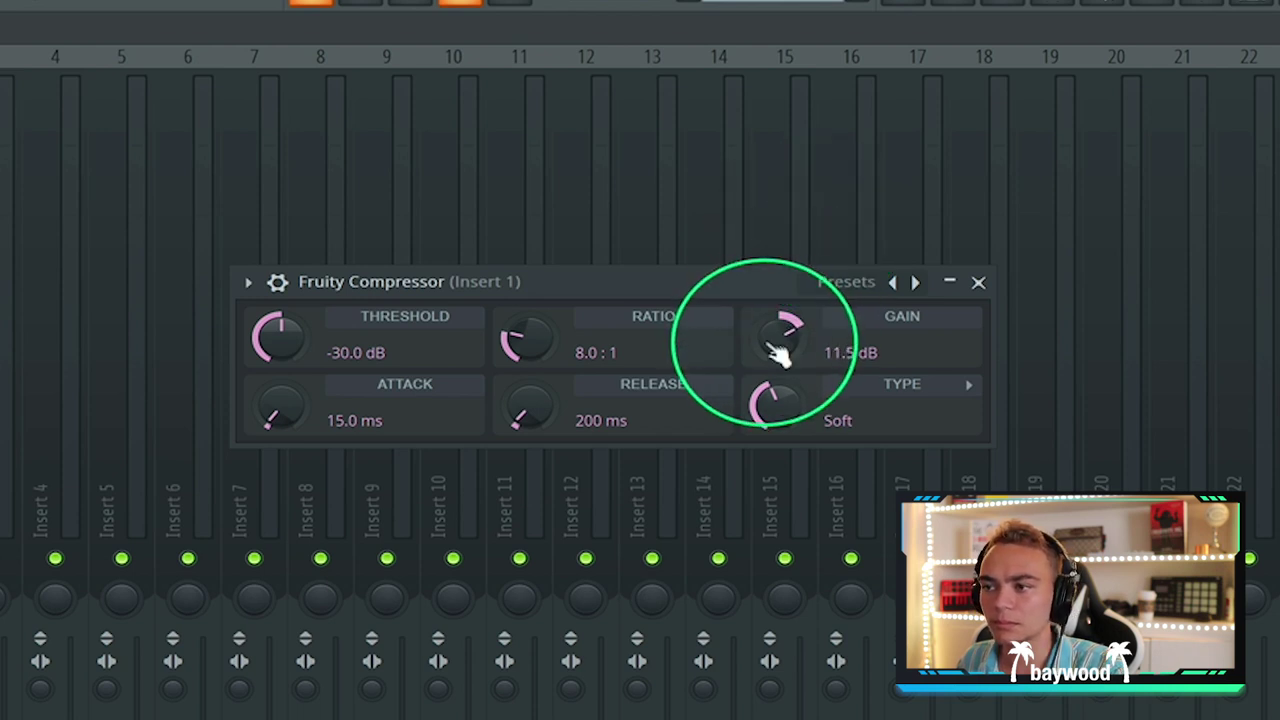
scroll(777, 350, "up", 1)
scroll(777, 350, "up", 1)
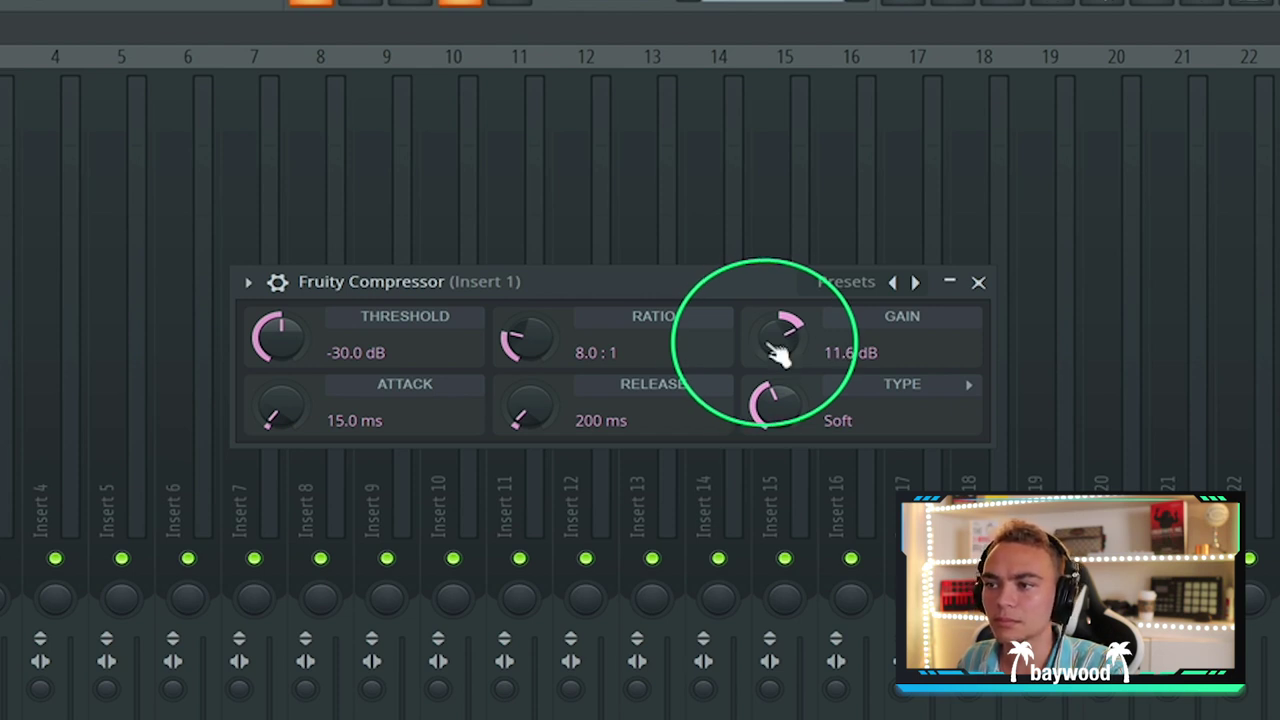
scroll(777, 350, "down", 2)
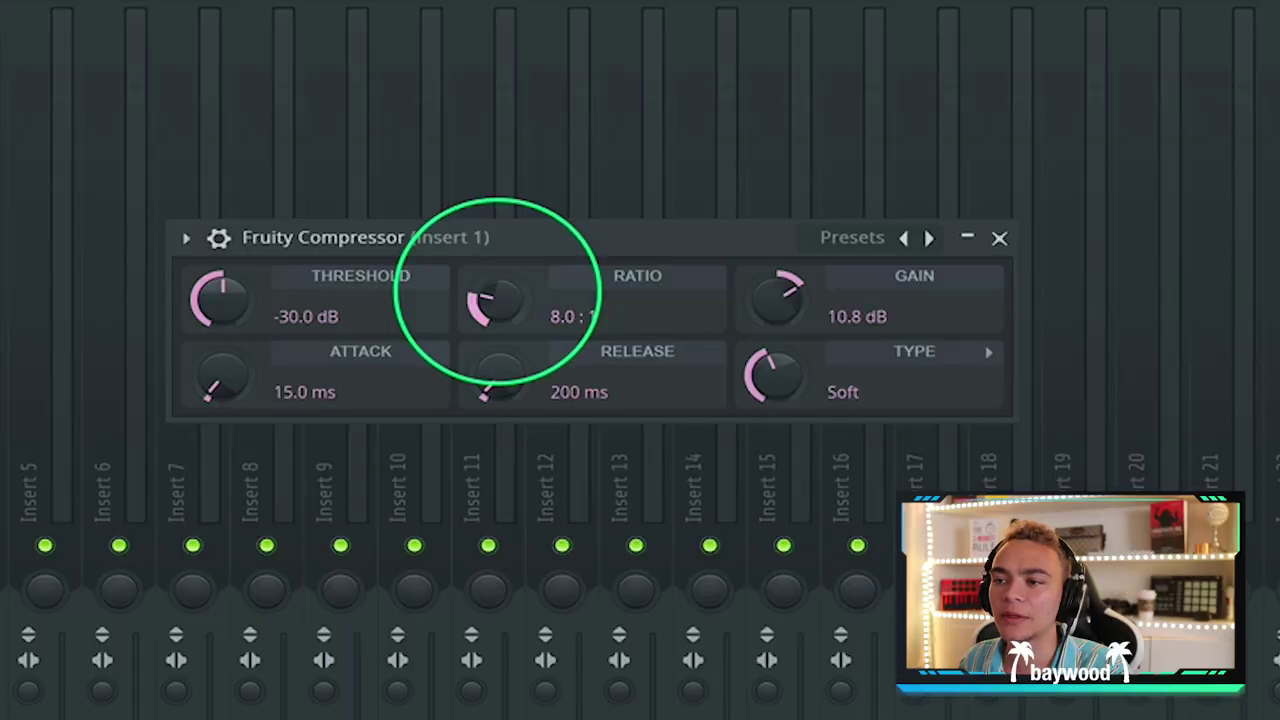
mouse_move(500, 300)
left_mouse_down()
mouse_move(505, 350)
mouse_move(510, 305)
left_mouse_up()
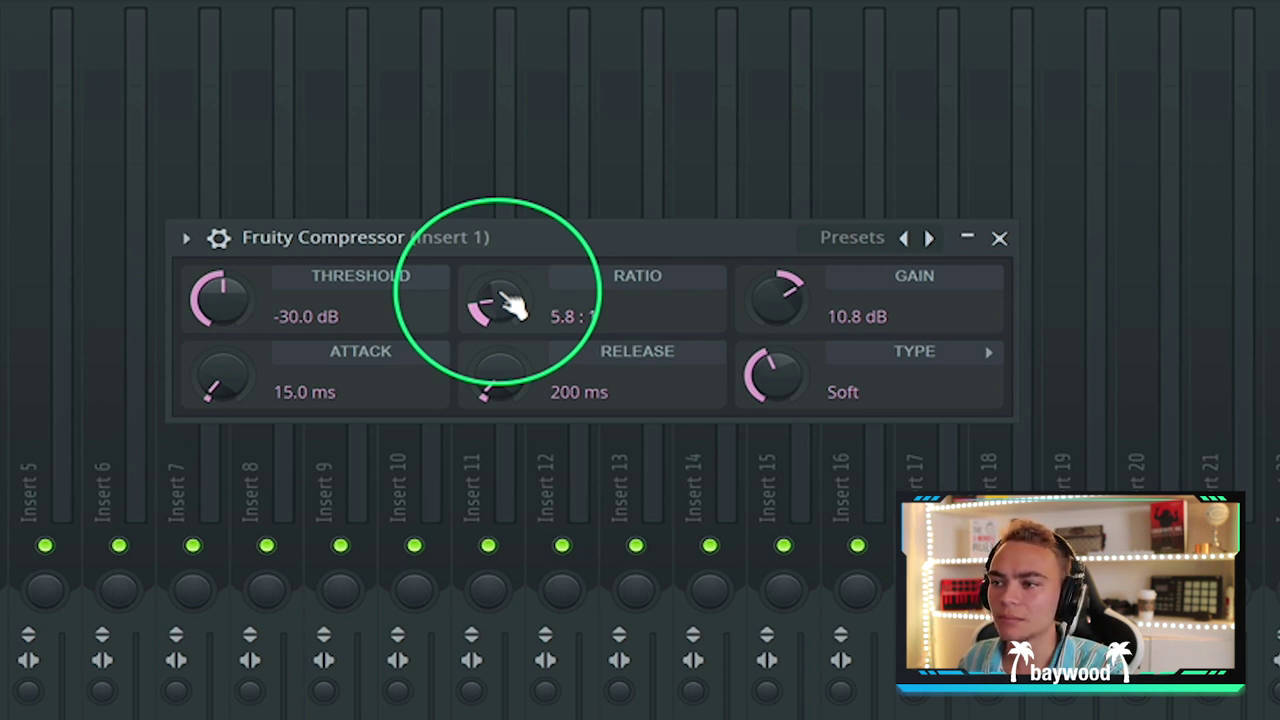
mouse_move(786, 305)
left_mouse_down()
mouse_move(786, 345)
mouse_move(777, 274)
mouse_move(780, 286)
left_mouse_up()
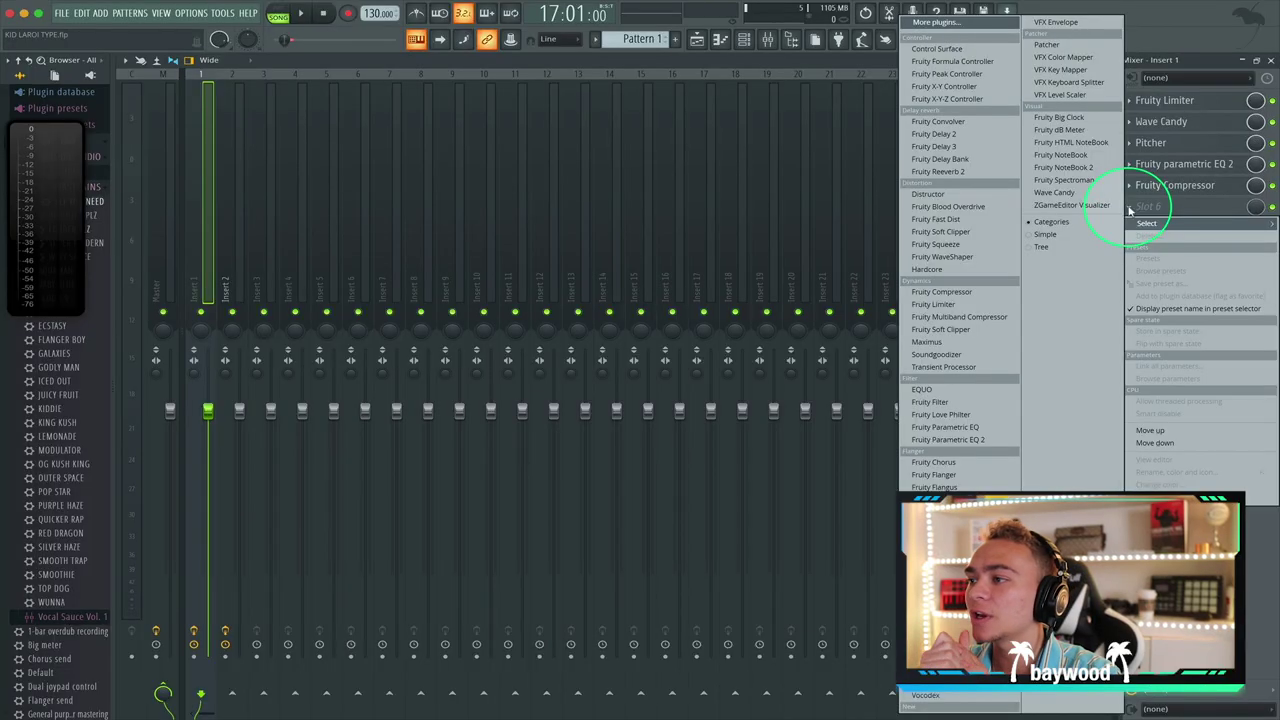
Step: Load Patcher with the 1K Distortion preset into slot 6 and open its map view
left_click(1065, 47)
left_click_drag(611, 189, 615, 134)
left_click(655, 138)
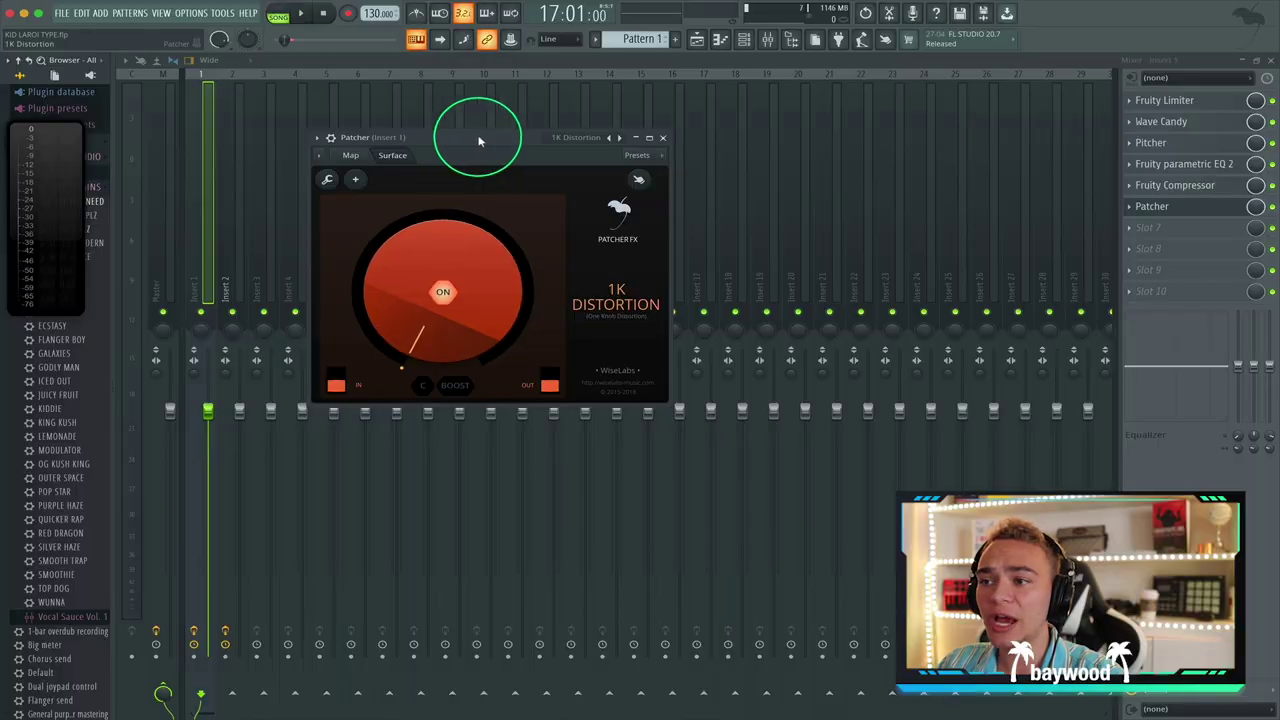
left_click_drag(480, 137, 575, 141)
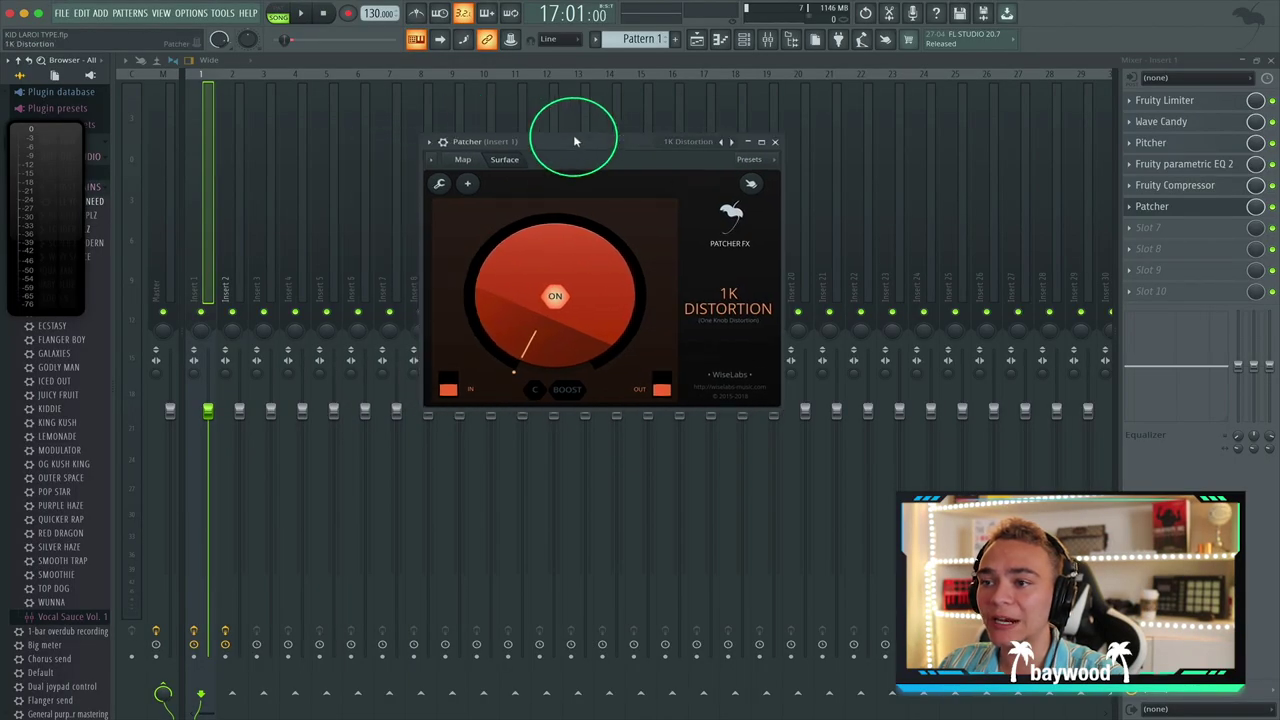
left_click(464, 160)
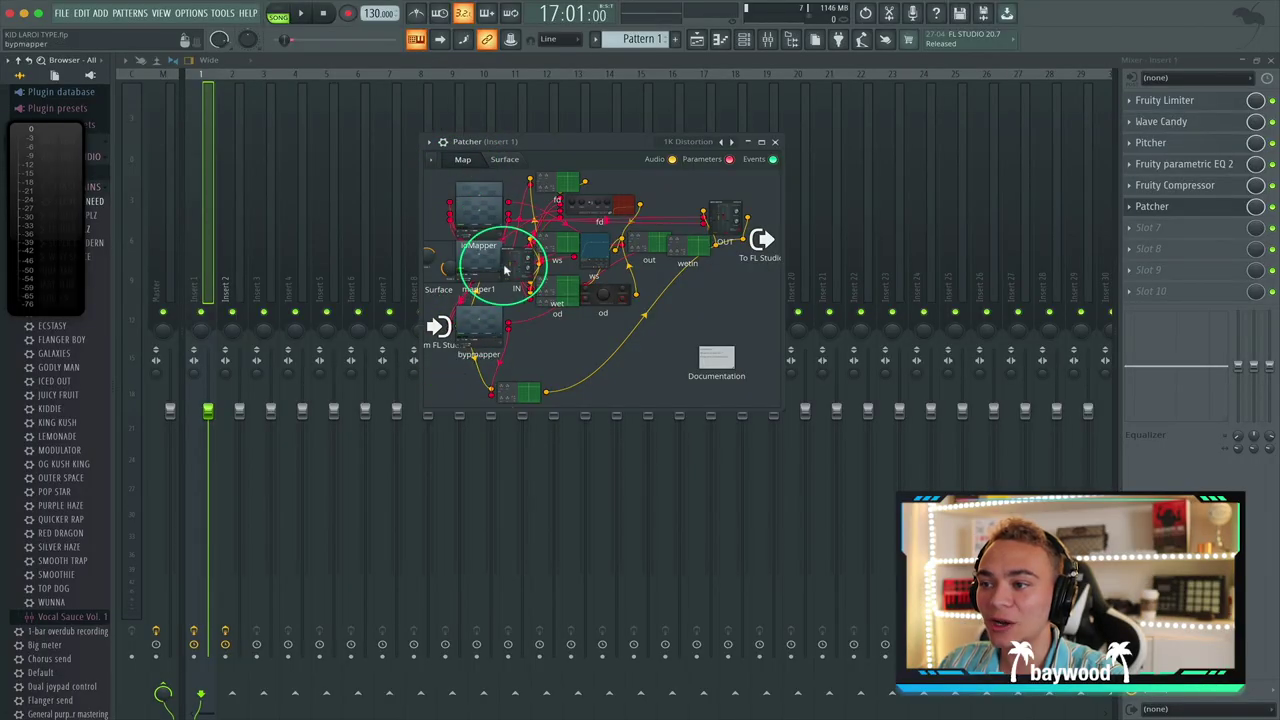
Step: Switch the 1K Distortion Patcher to its control surface and set the distortion knob to about a third of its range
left_click(504, 160)
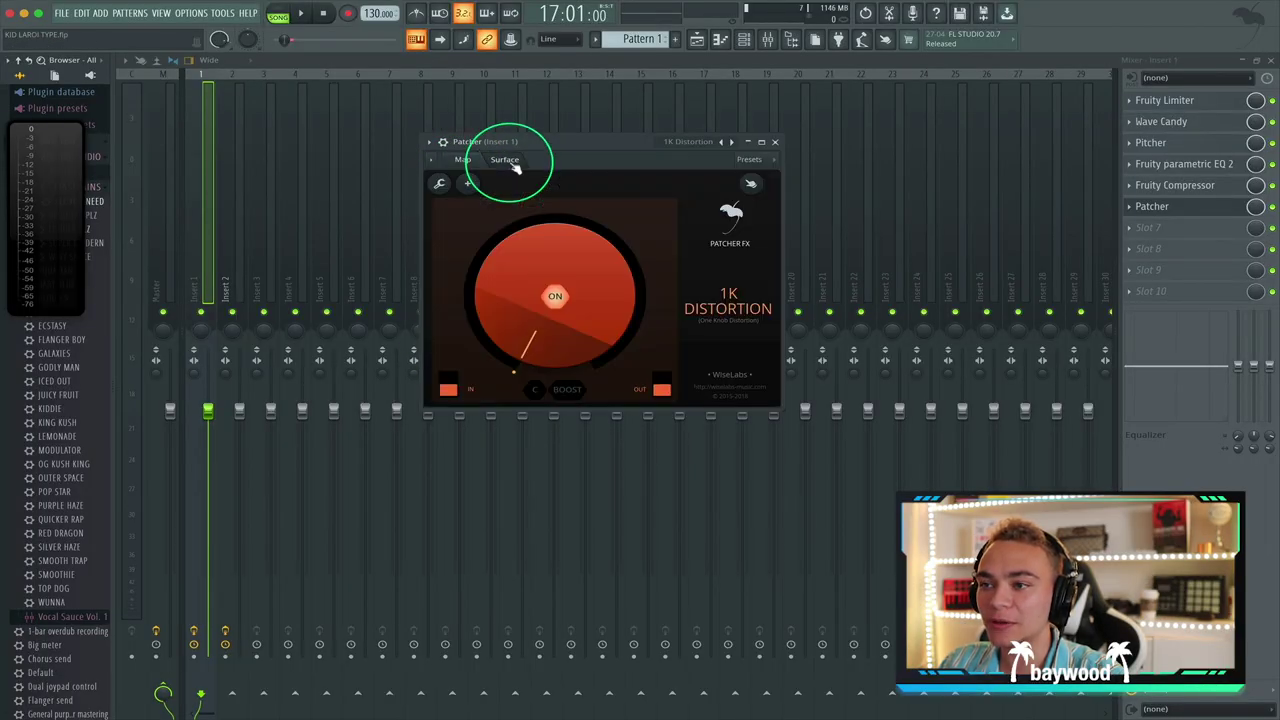
left_click_drag(571, 149, 563, 149)
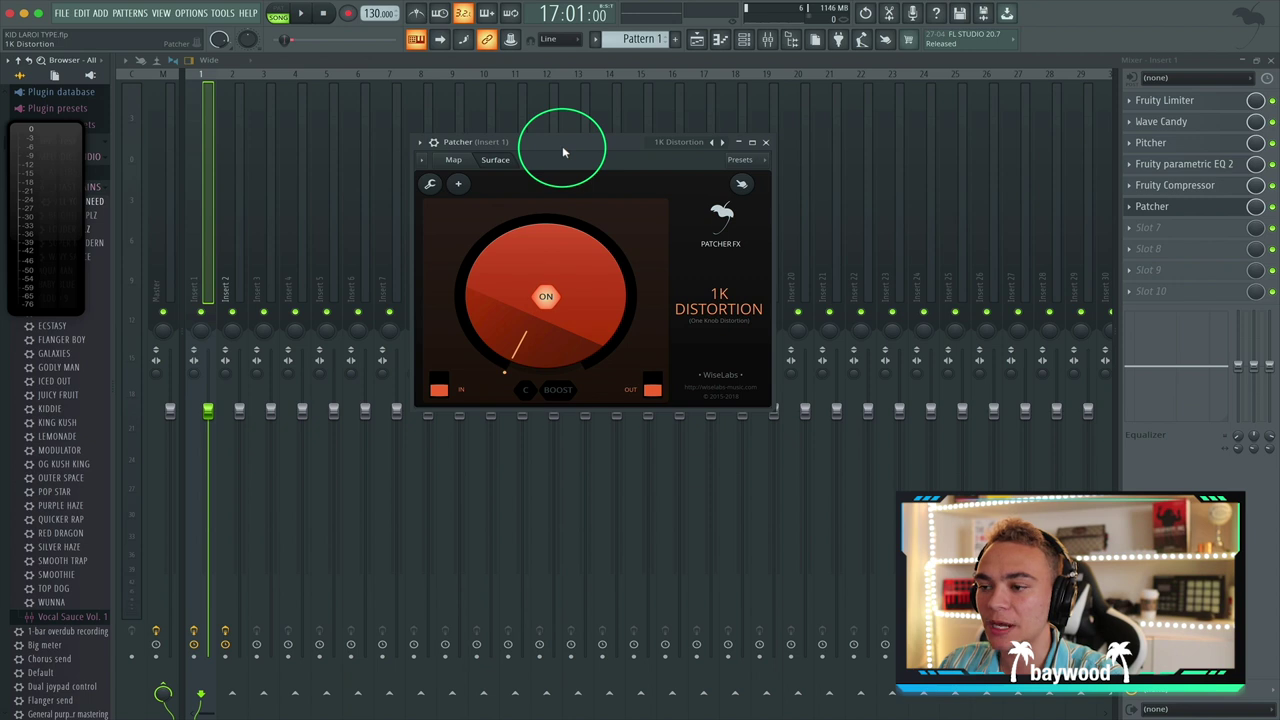
mouse_move(519, 342)
left_mouse_down()
mouse_move(514, 307)
mouse_move(515, 337)
left_mouse_up()
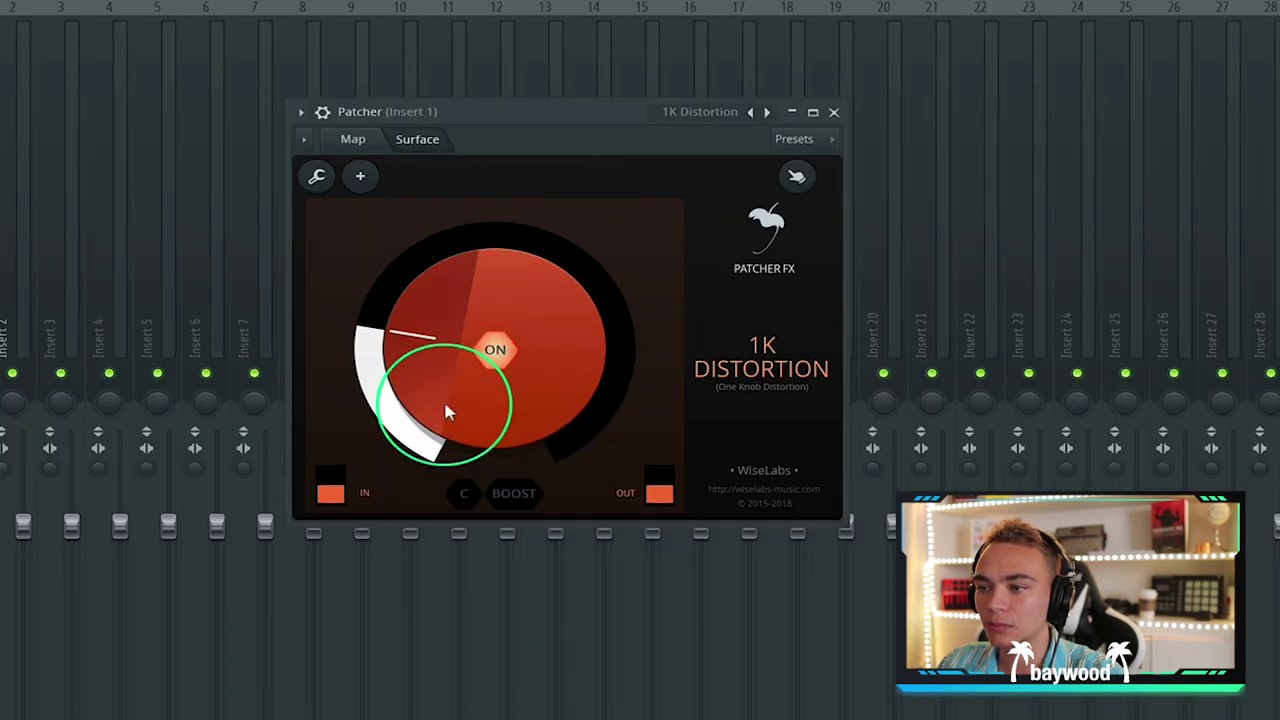
left_click_drag(447, 412, 437, 381)
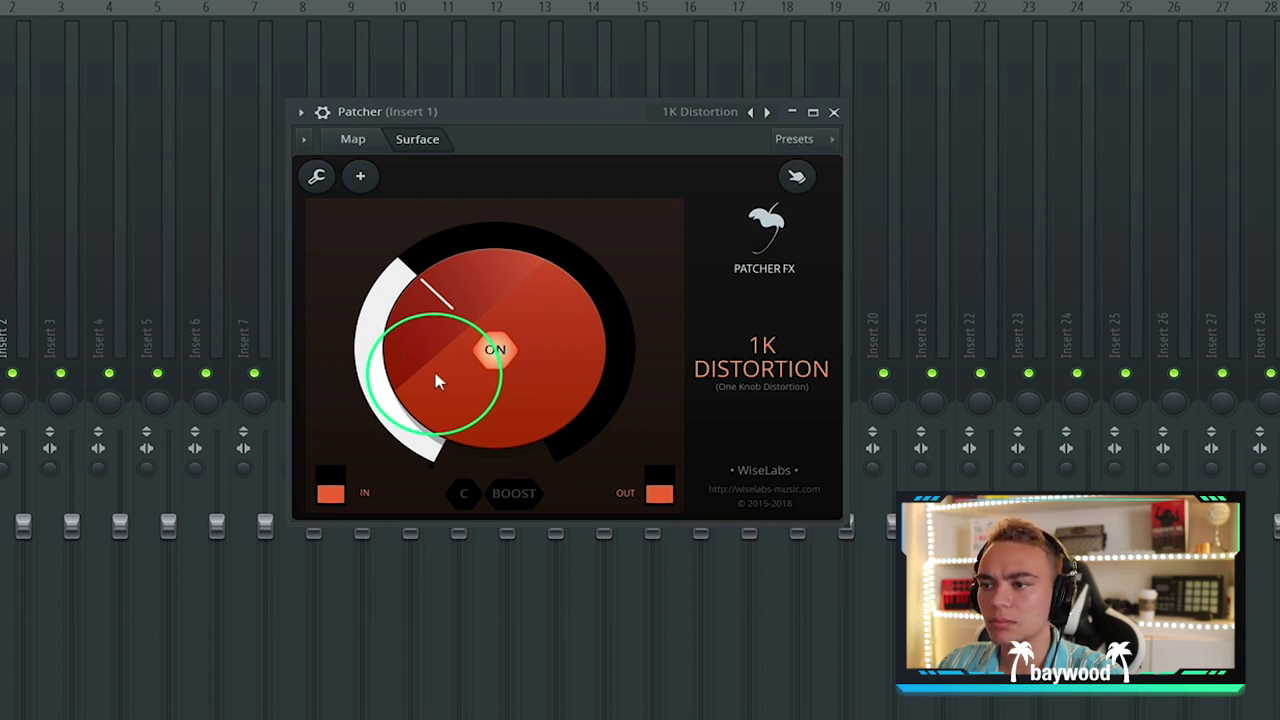
Step: Load Patcher with the Stereo Exciter preset into slot 7 and audition different Stereo Exciter amounts during playback
left_click(686, 149)
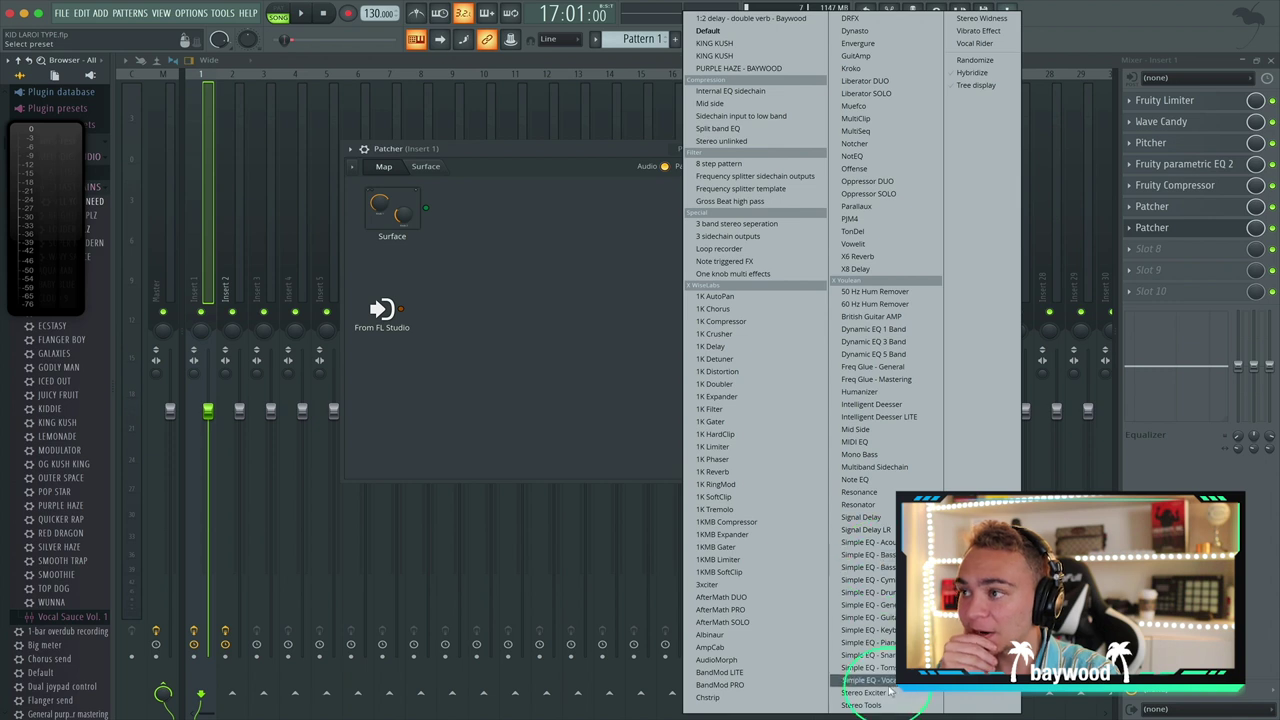
left_click(889, 692)
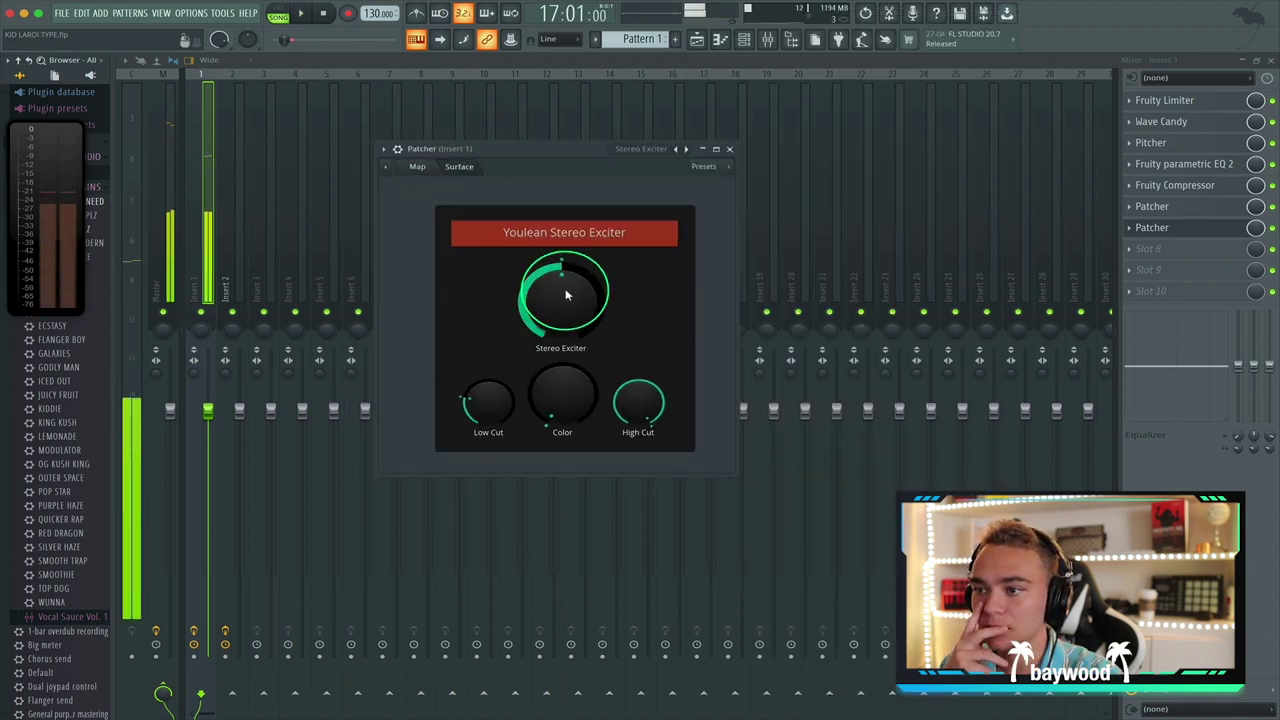
scroll(565, 293, "up", 5)
scroll(565, 295, "down", 4)
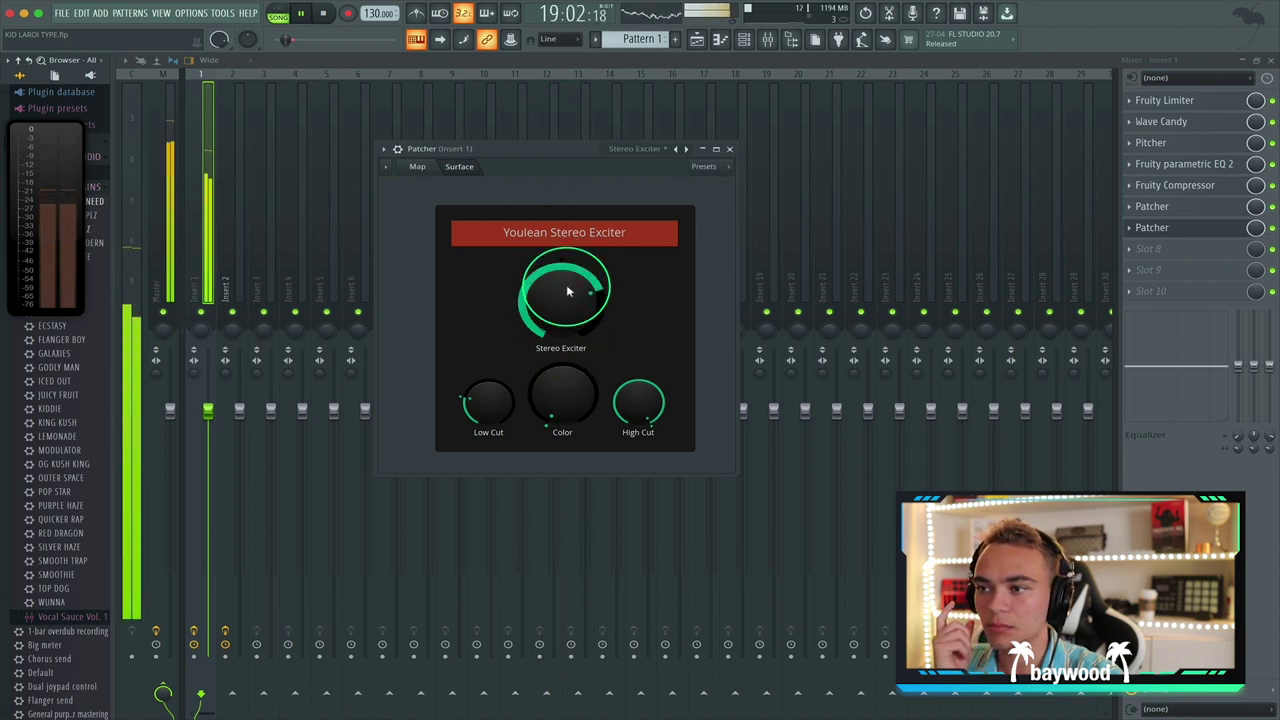
scroll(567, 291, "down", 3)
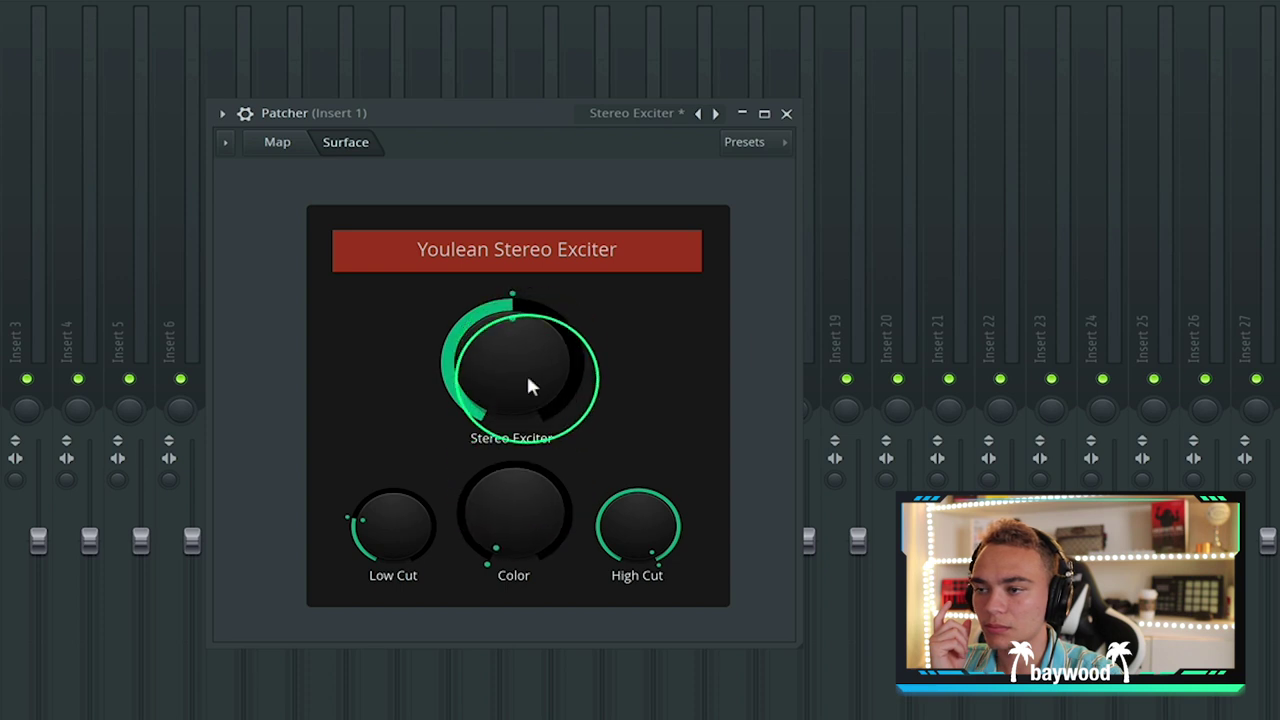
Step: Lower the Stereo Exciter amount, set Color just under half and Low Cut around half, and reduce High Cut to about 70%
scroll(526, 372, "down", 3)
scroll(513, 515, "up", 2)
scroll(513, 515, "up", 4)
scroll(506, 353, "up", 4)
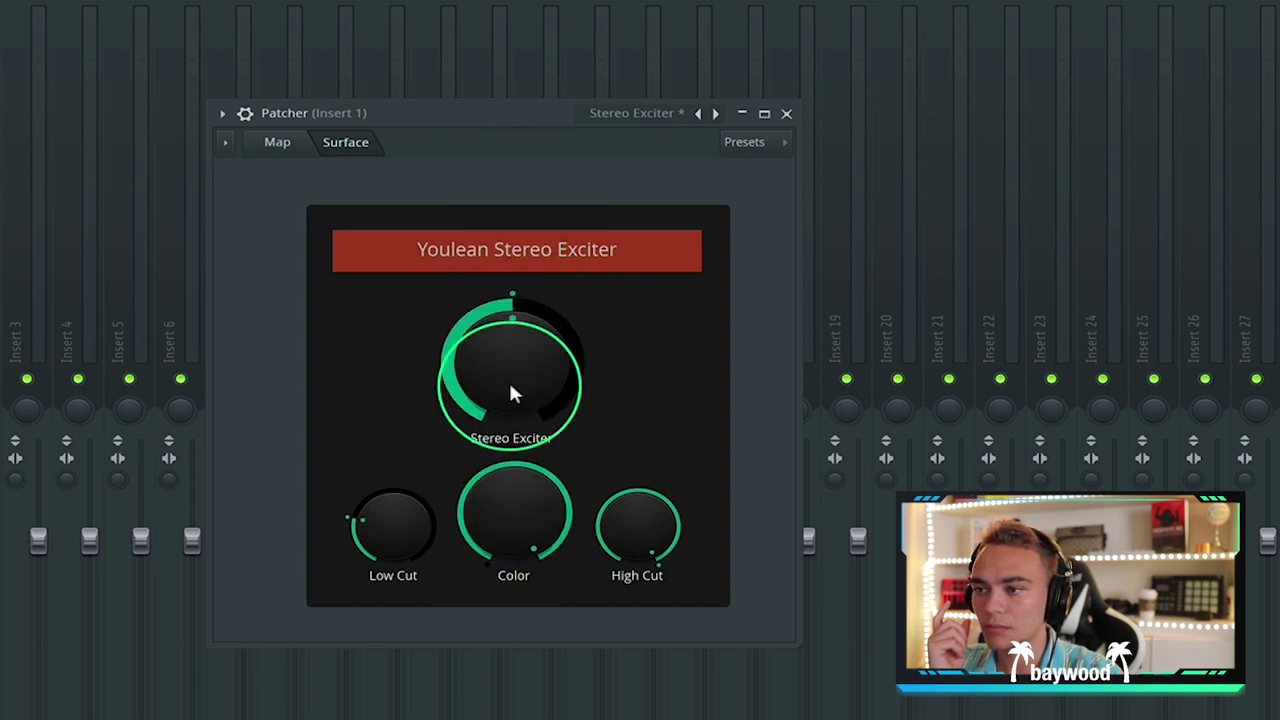
scroll(502, 358, "down", 3)
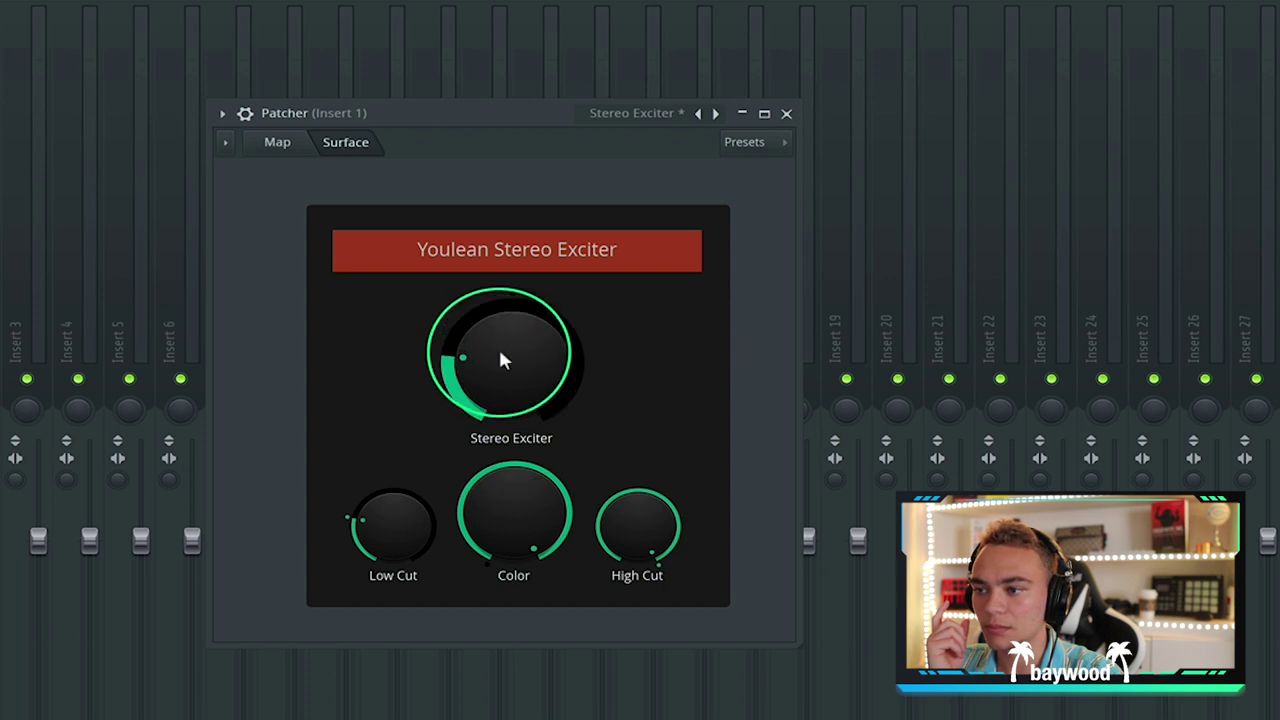
scroll(503, 360, "down", 1)
scroll(513, 515, "down", 2)
scroll(496, 493, "down", 2)
scroll(398, 515, "up", 4)
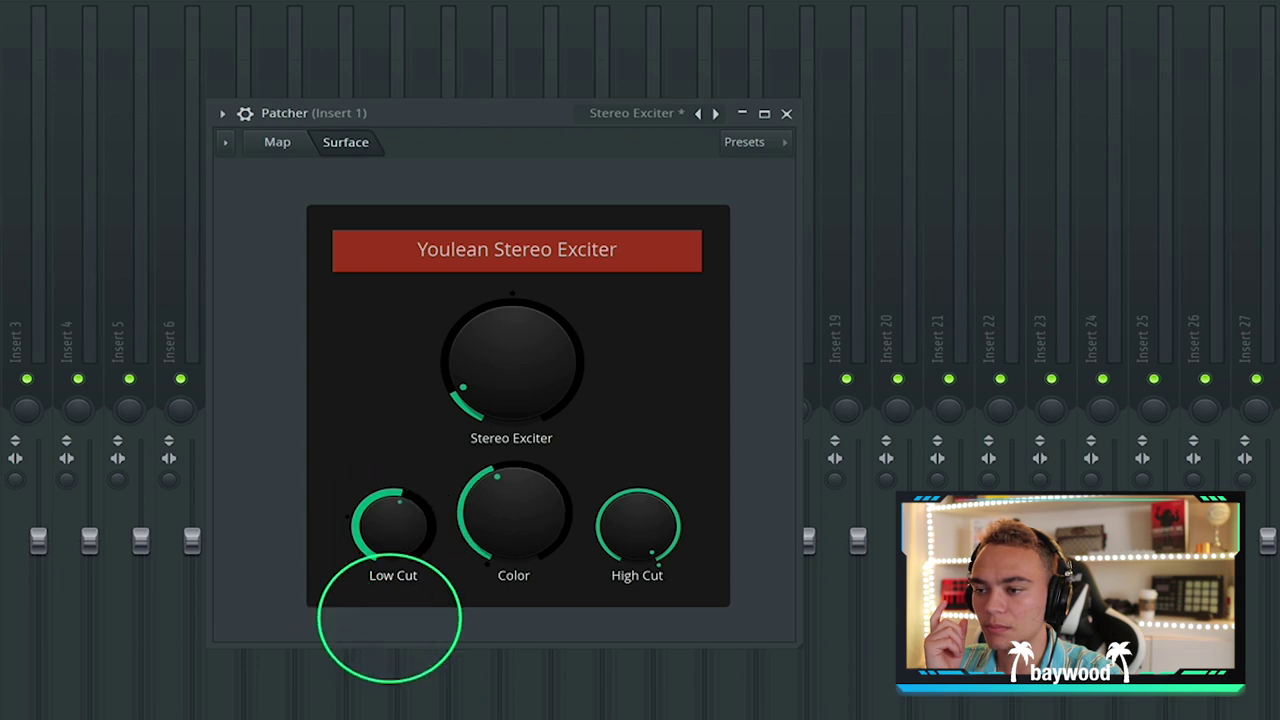
scroll(625, 530, "down", 3)
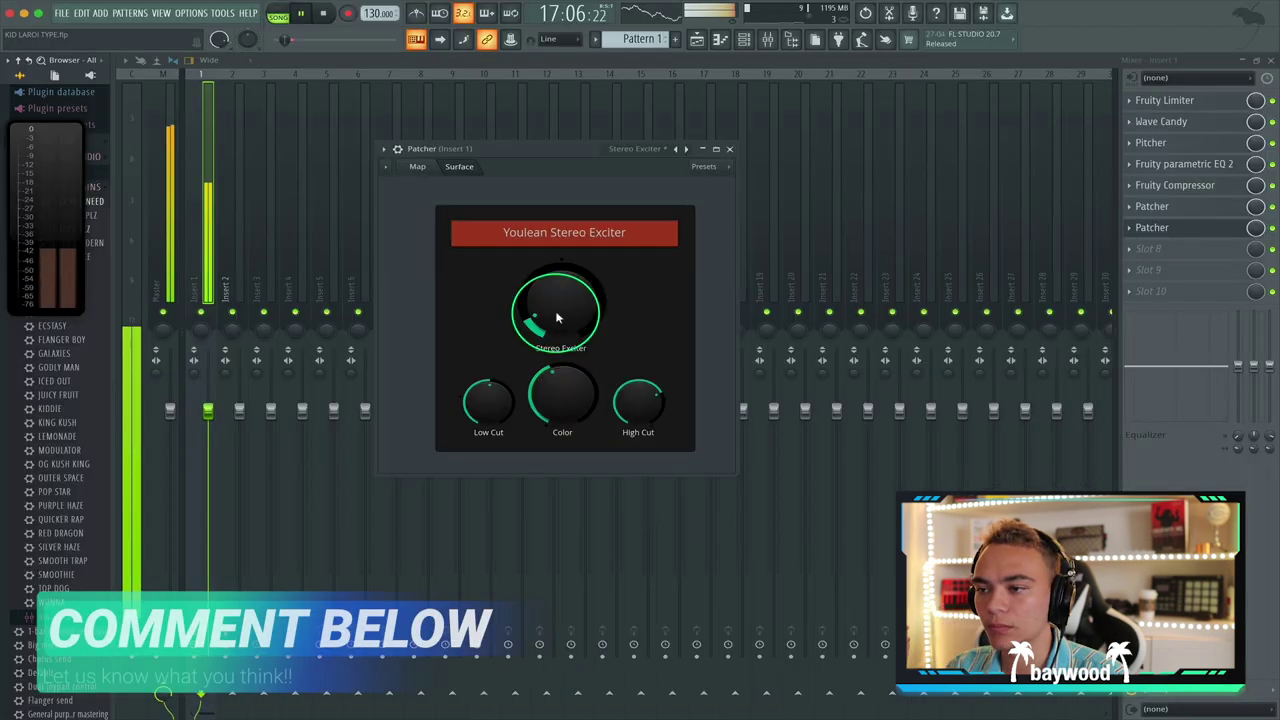
Step: Sweep the Stereo Exciter amount and settle it at about a quarter, then close the exciter and stop playback
scroll(557, 318, "up", 3)
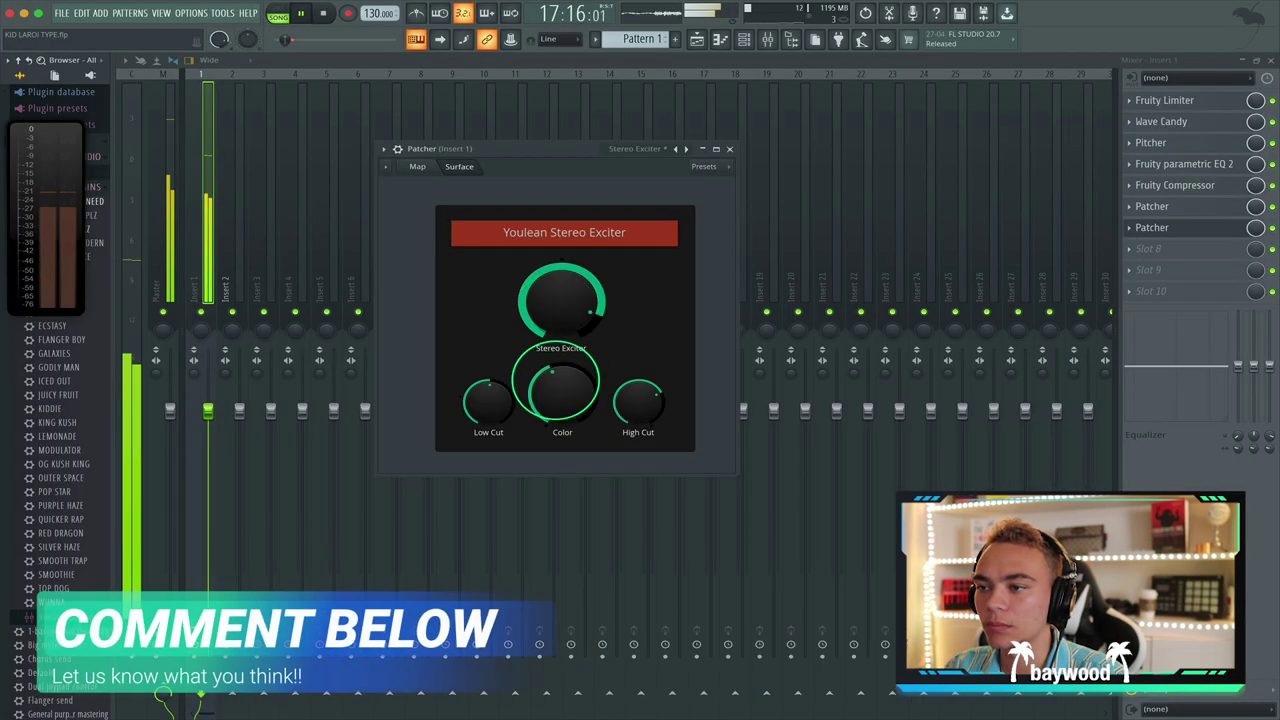
scroll(557, 318, "down", 2)
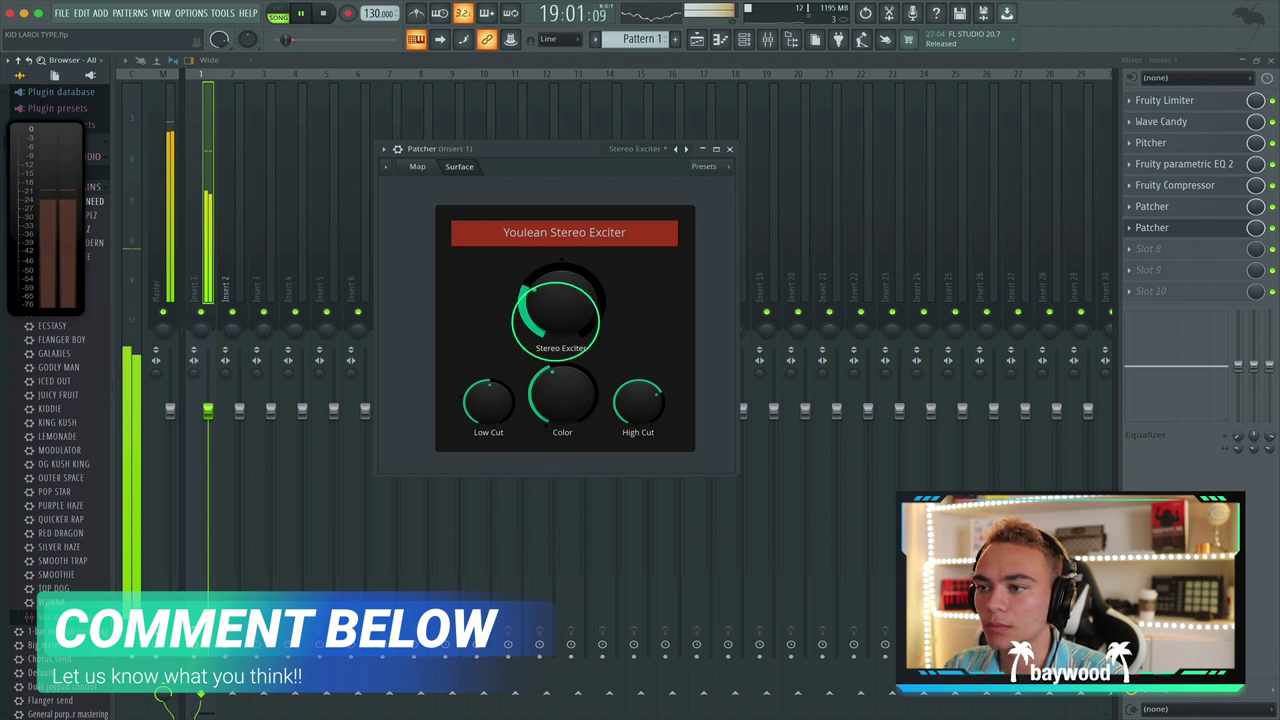
left_click(729, 149)
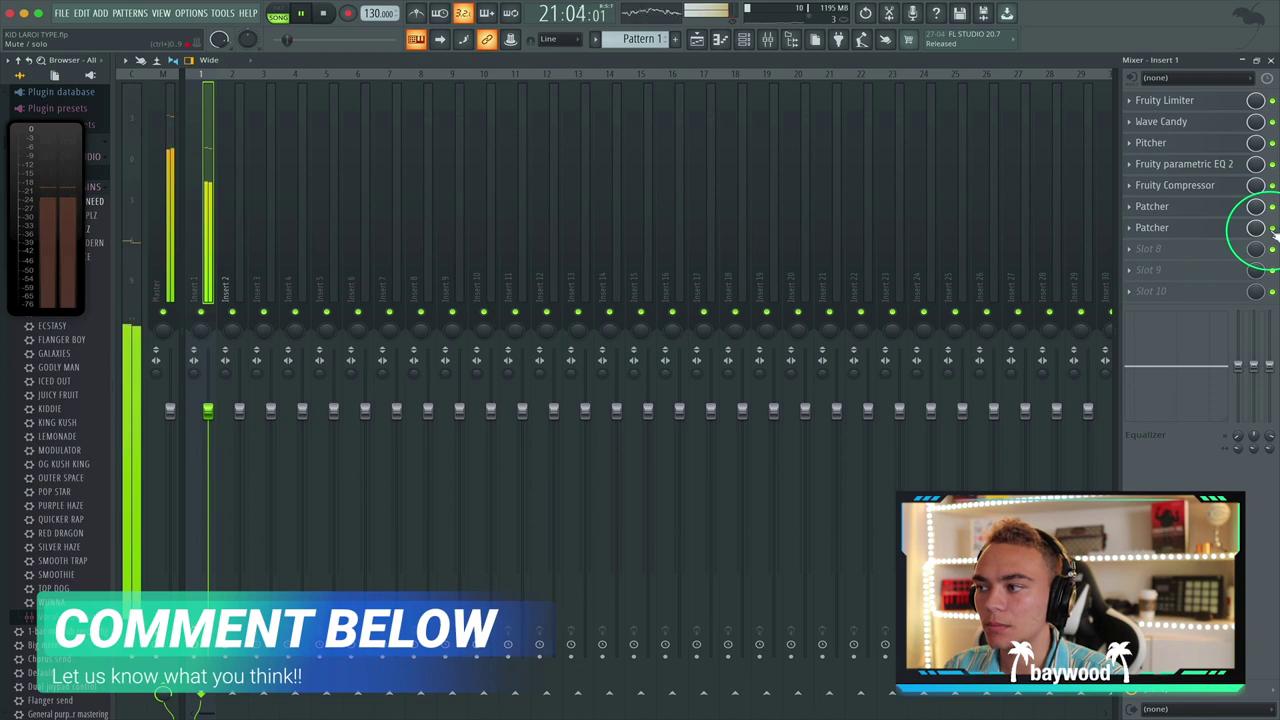
key("space")
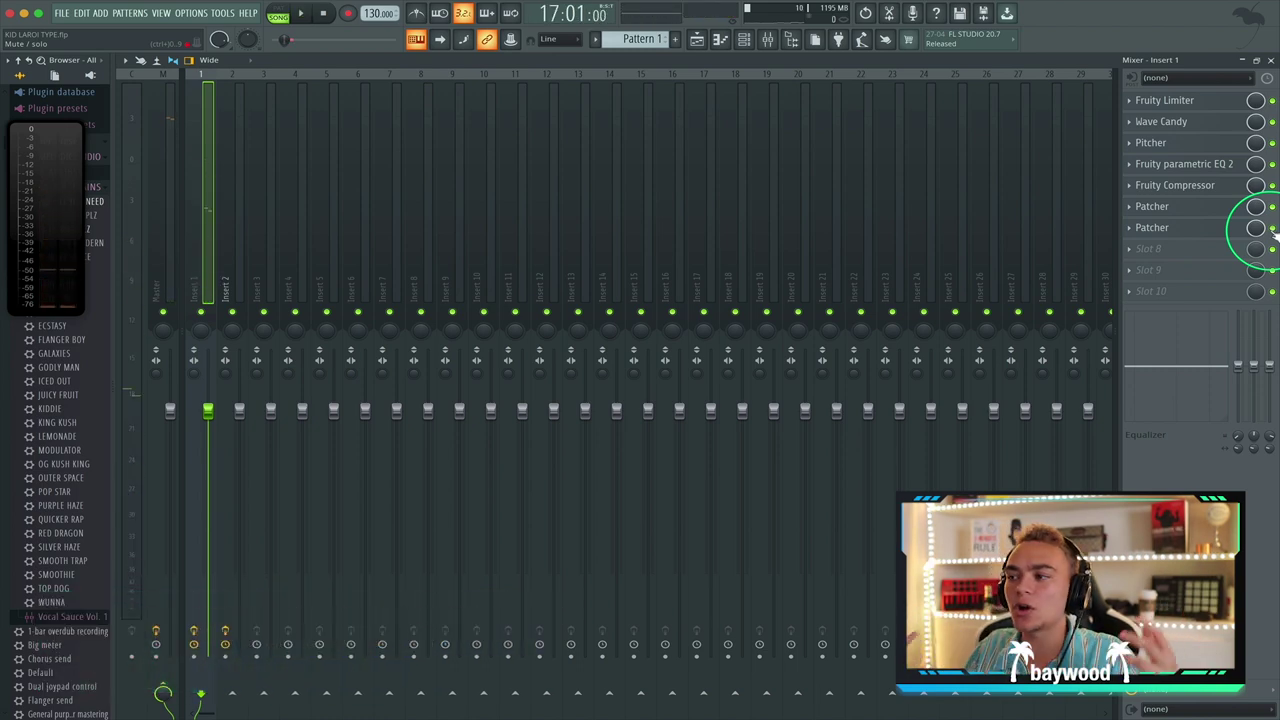
Step: Load Patcher with the Simple EQ - Vocal preset into slot 8 and show its control surface
left_click(1268, 248)
left_click(1057, 51)
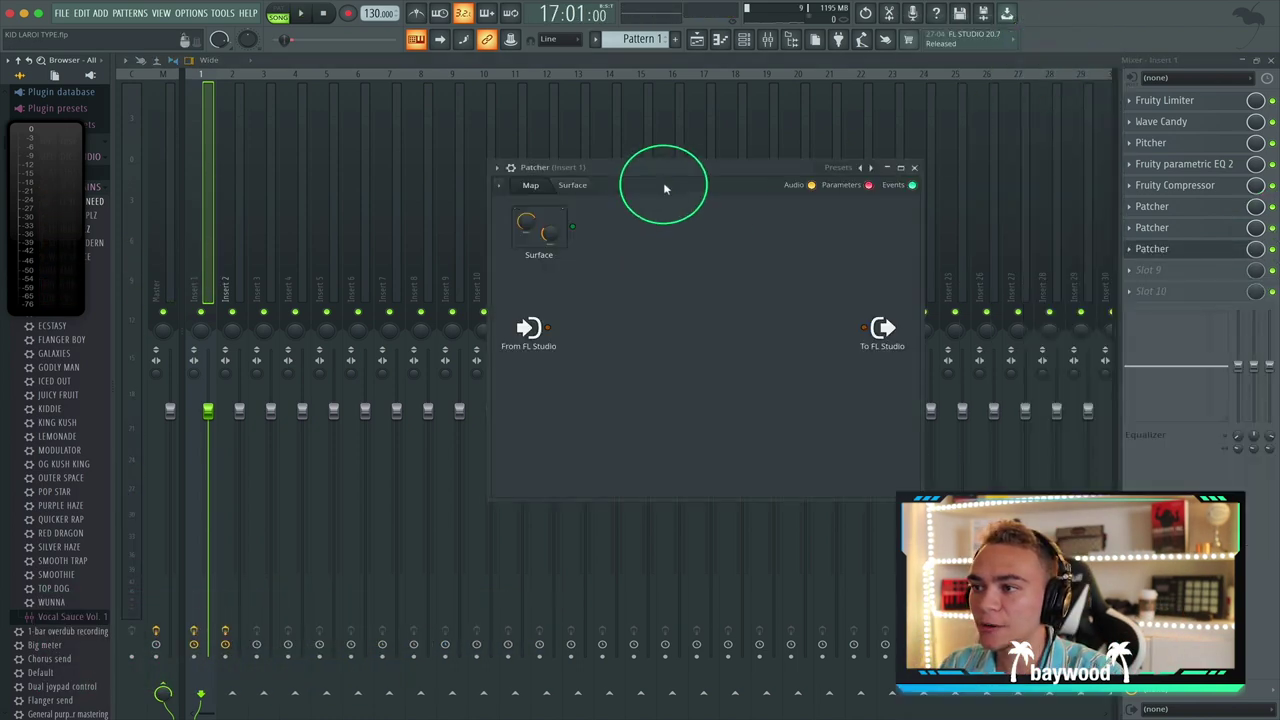
left_click(615, 153)
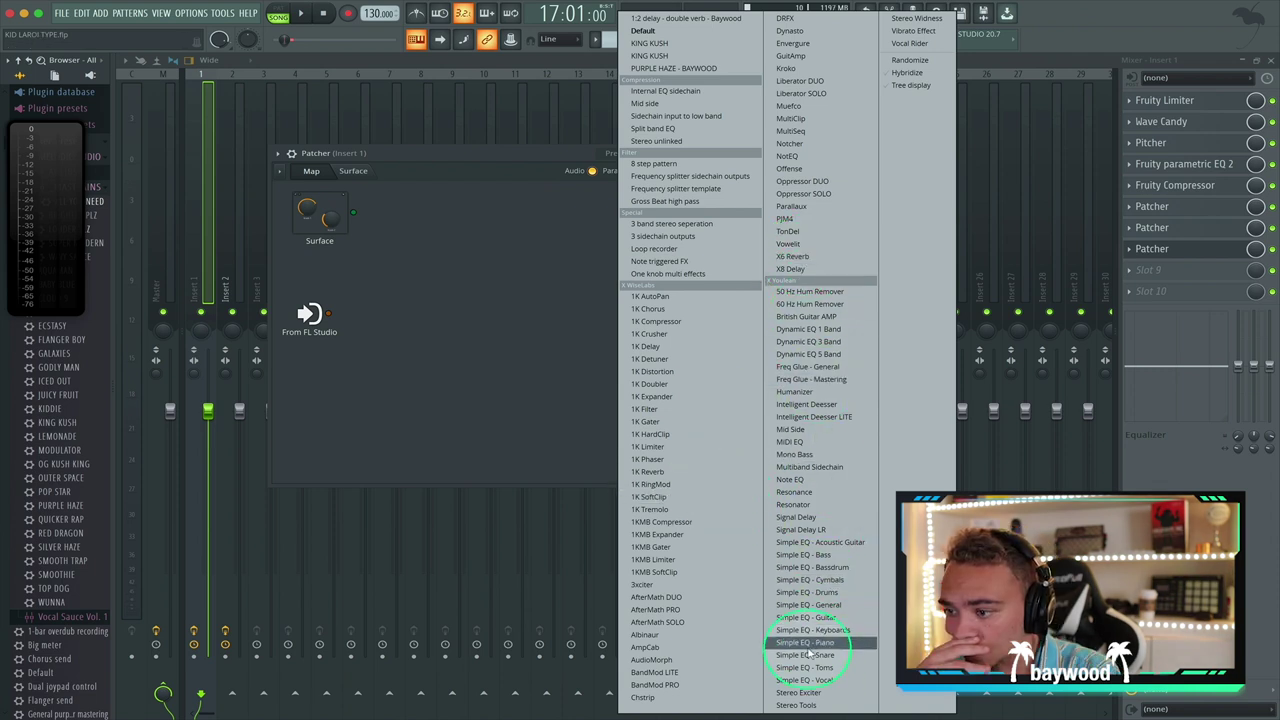
left_click_drag(818, 681, 437, 186)
left_click_drag(500, 155, 574, 155)
Step: Raise the vocal EQ's Breath slightly and Clarity 2 a bit more, and lower Clarity 1 slightly
left_click_drag(678, 332, 680, 306)
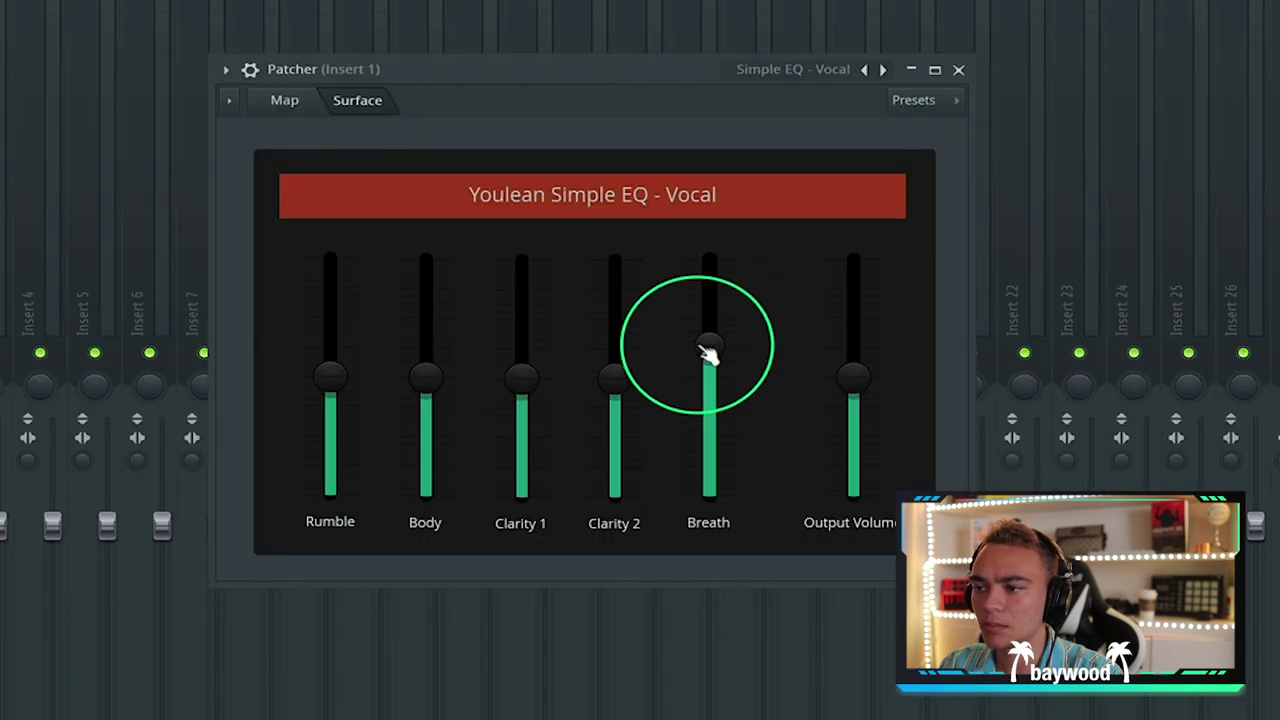
mouse_move(707, 355)
left_mouse_down()
mouse_move(707, 661)
mouse_move(709, 363)
left_mouse_up()
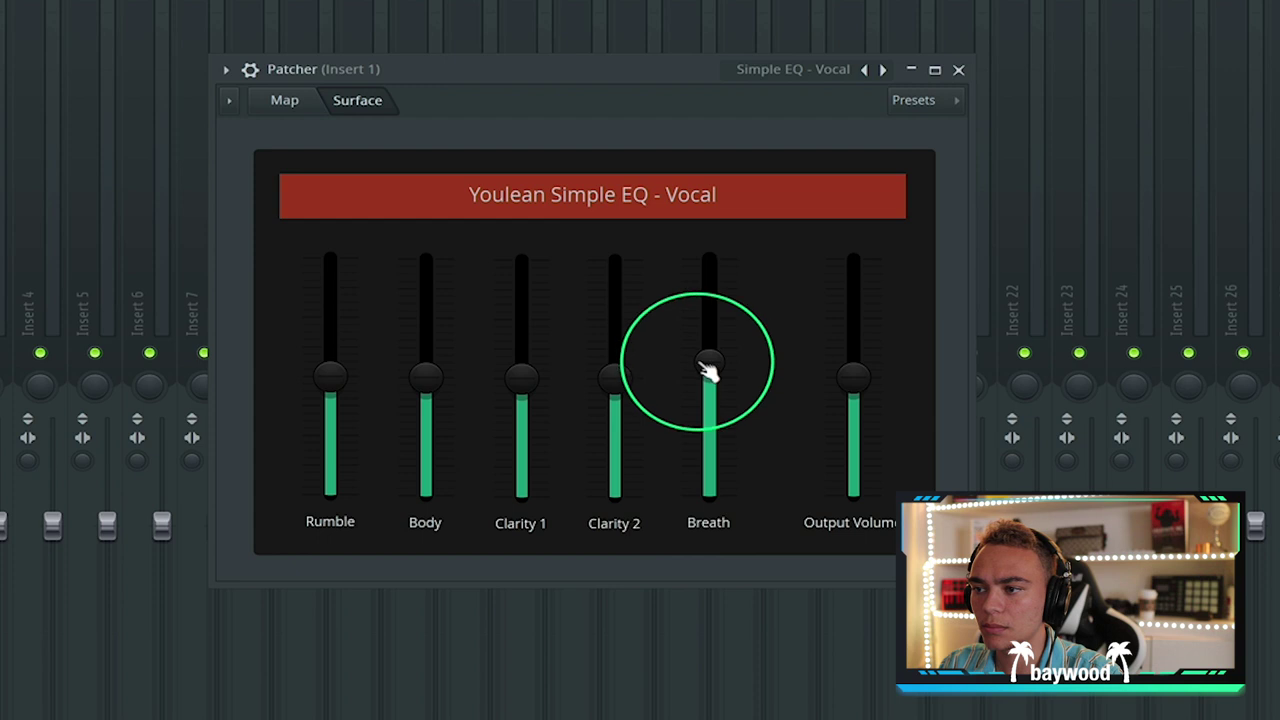
mouse_move(614, 378)
left_mouse_down()
mouse_move(623, 394)
mouse_move(618, 278)
mouse_move(623, 420)
mouse_move(624, 368)
left_mouse_up()
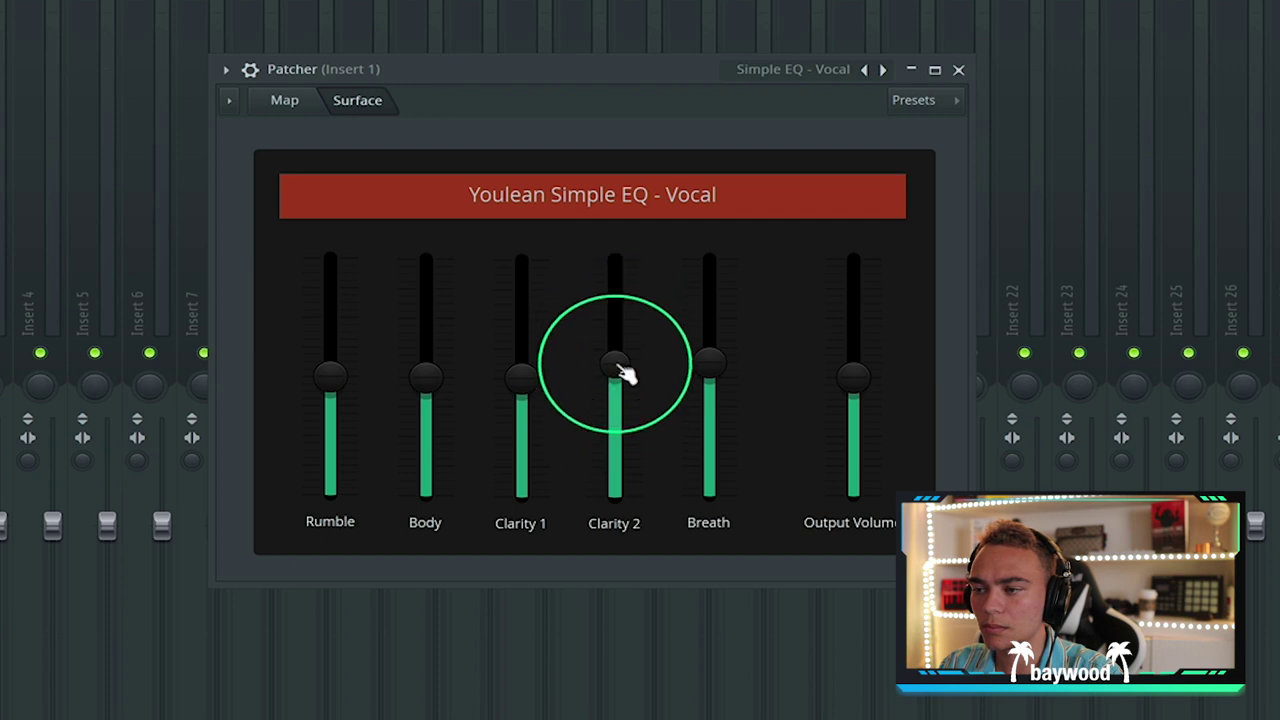
mouse_move(538, 386)
left_mouse_down()
mouse_move(527, 312)
mouse_move(524, 410)
mouse_move(522, 385)
left_mouse_up()
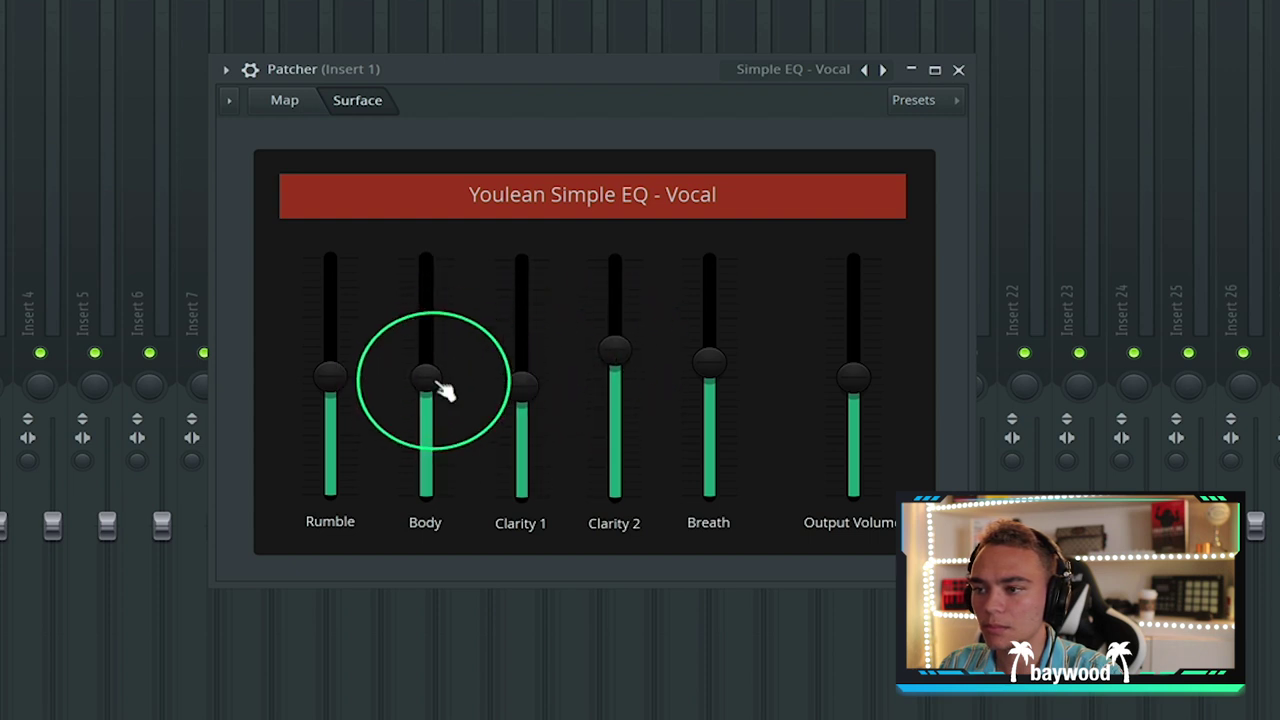
Step: Raise the vocal EQ's Body slightly and pull Rumble down to its minimum
mouse_move(445, 390)
left_mouse_down()
mouse_move(430, 390)
mouse_move(430, 322)
mouse_move(431, 371)
left_mouse_up()
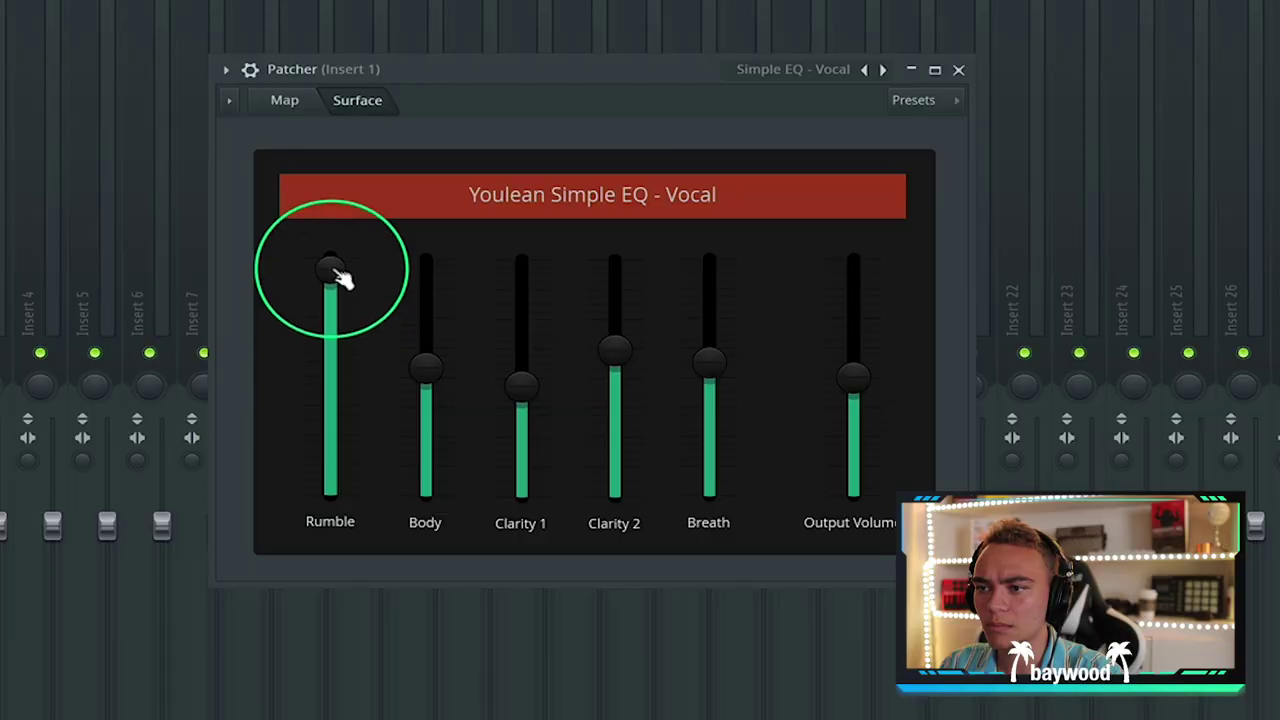
left_click_drag(336, 272, 253, 492)
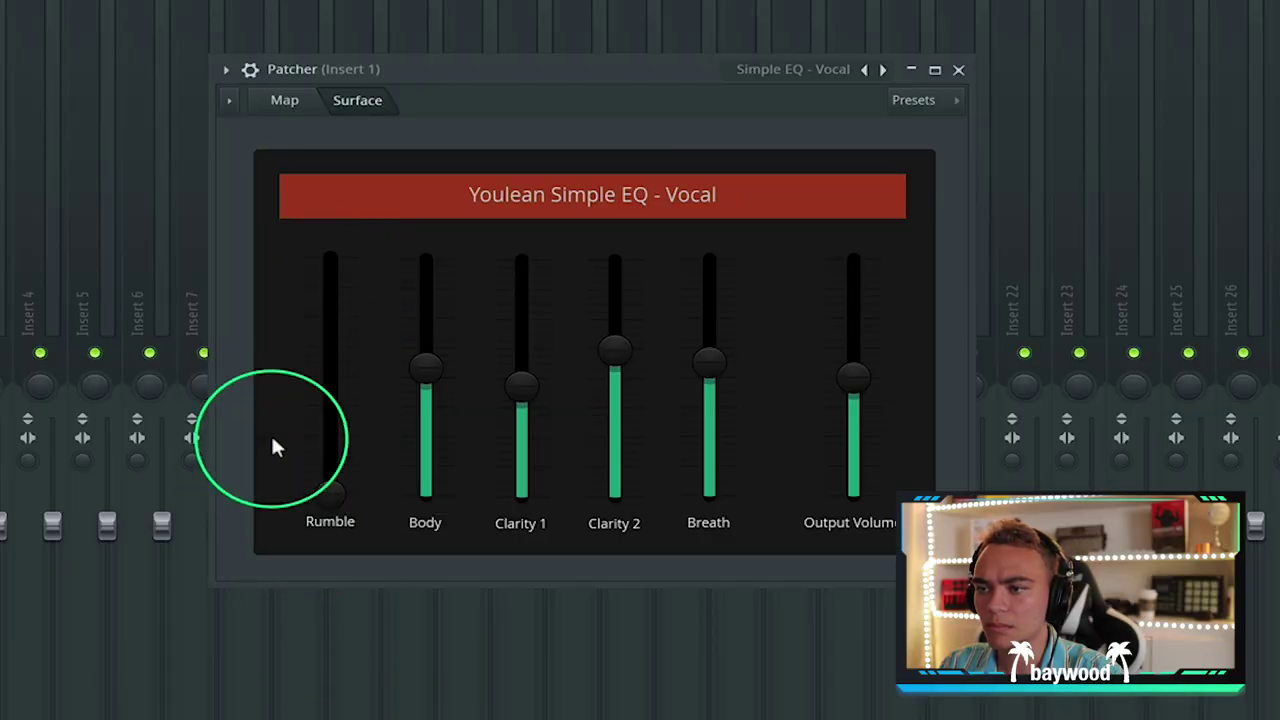
left_click(958, 69)
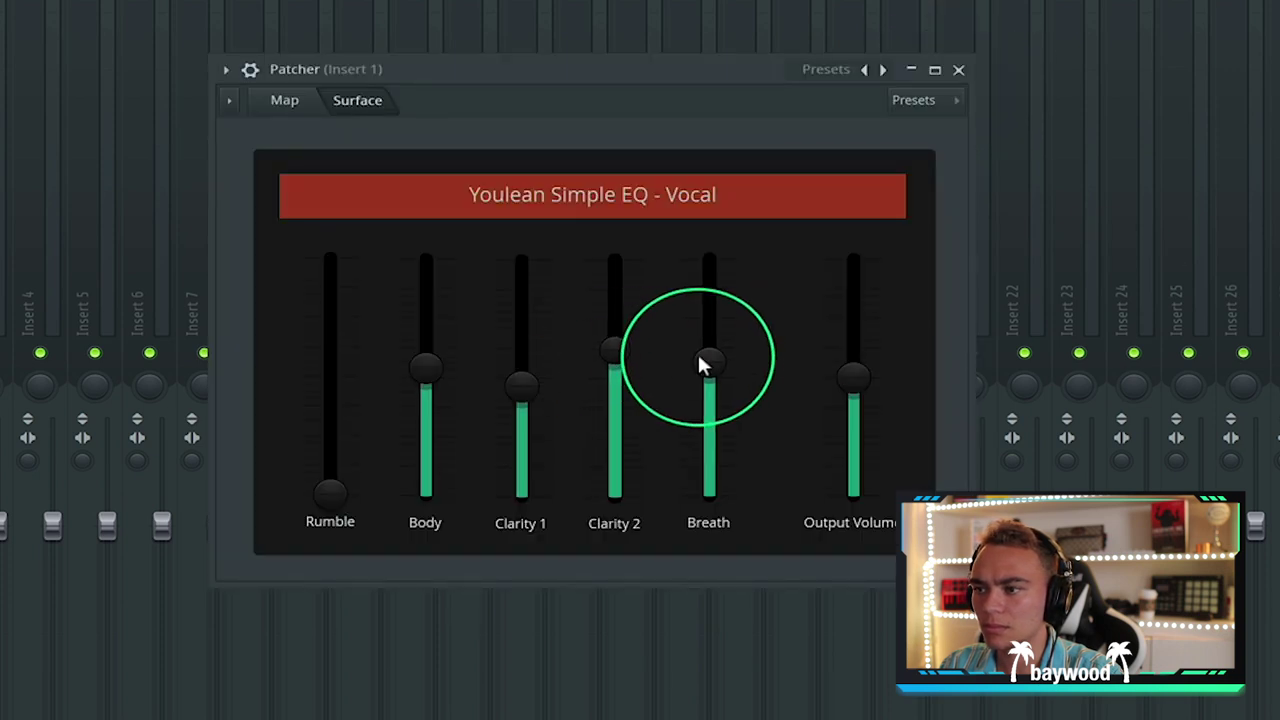
Step: Raise Clarity 2 slightly more, return Body to its middle position, and close the vocal EQ
mouse_move(614, 352)
left_mouse_down()
mouse_move(614, 302)
mouse_move(616, 350)
left_mouse_up()
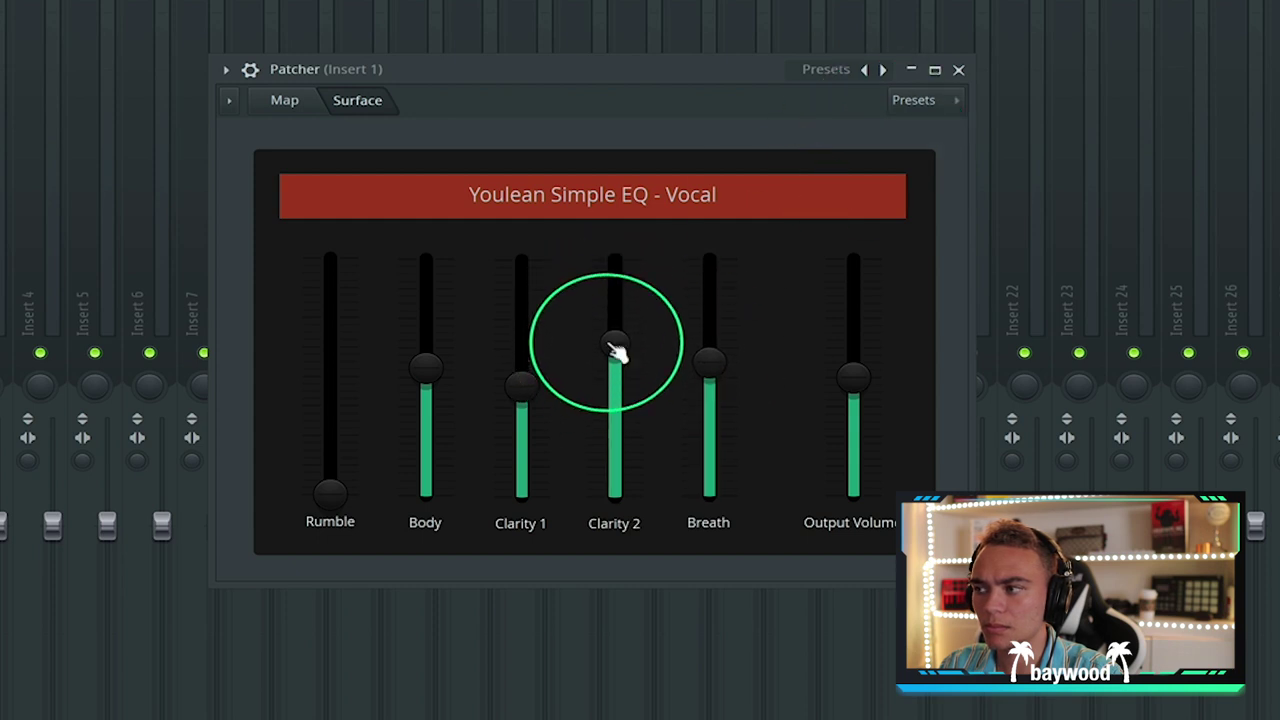
left_click(958, 70)
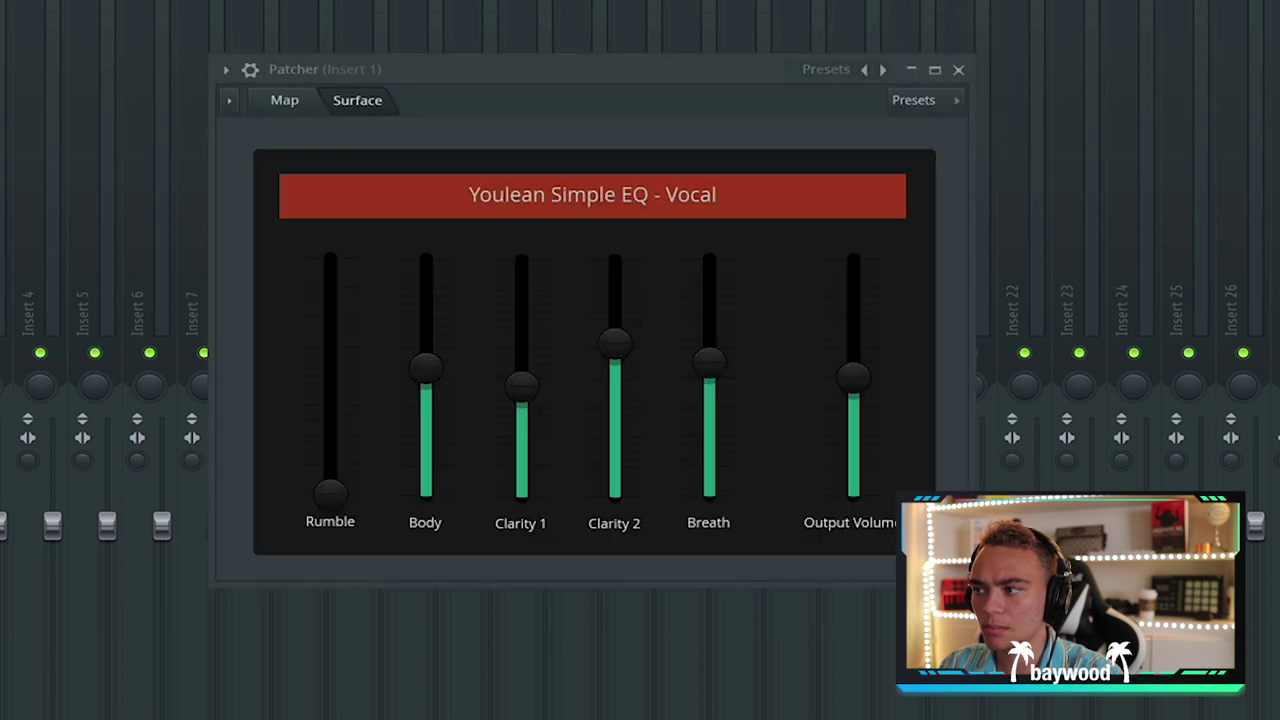
mouse_move(425, 368)
left_mouse_down()
mouse_move(424, 421)
mouse_move(426, 344)
mouse_move(428, 377)
left_mouse_up()
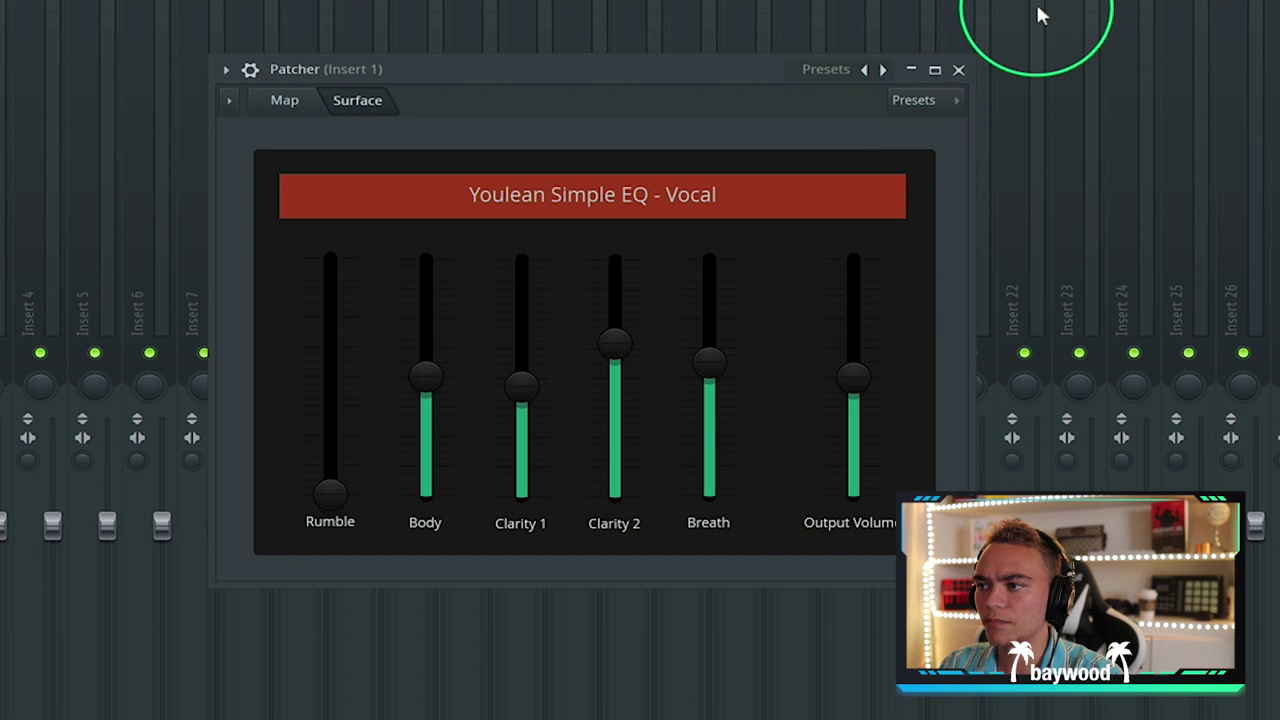
left_click(958, 69)
Step: Load Fruity Reeverb 2 into slot 9 of Insert 1 and raise its Wet level slightly
left_click(667, 184)
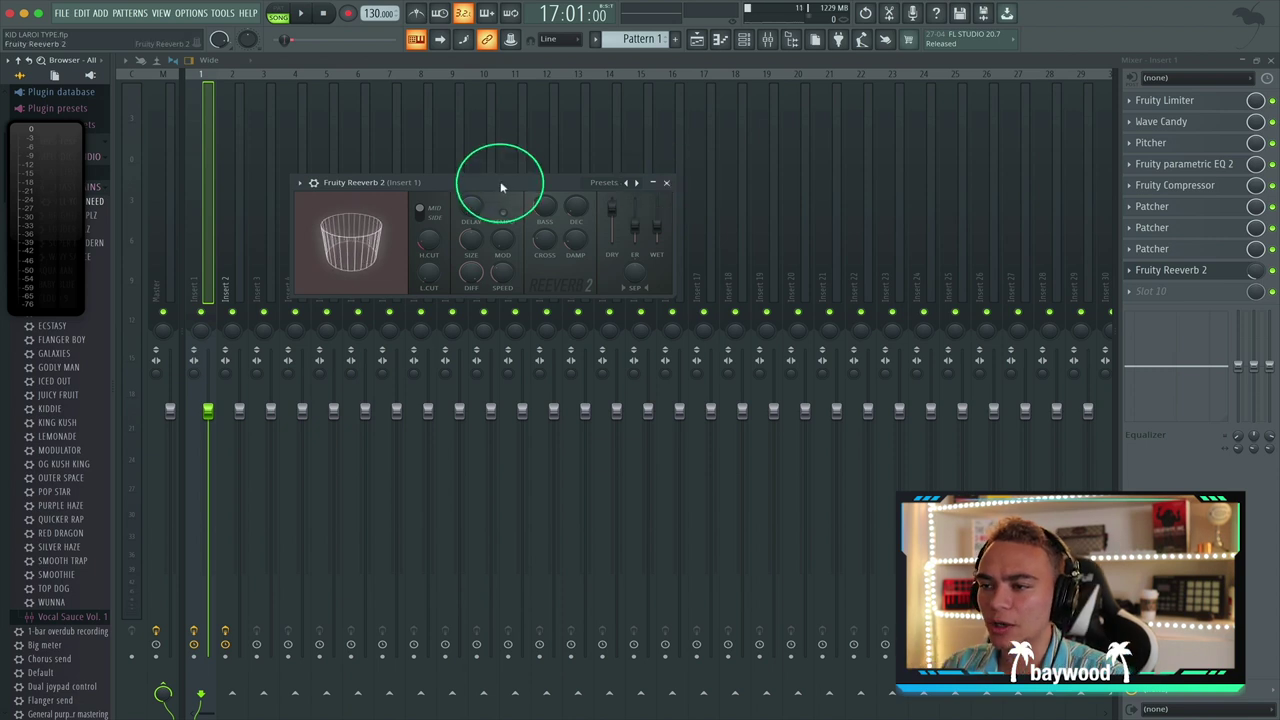
left_click_drag(500, 186, 514, 189)
left_click(652, 224)
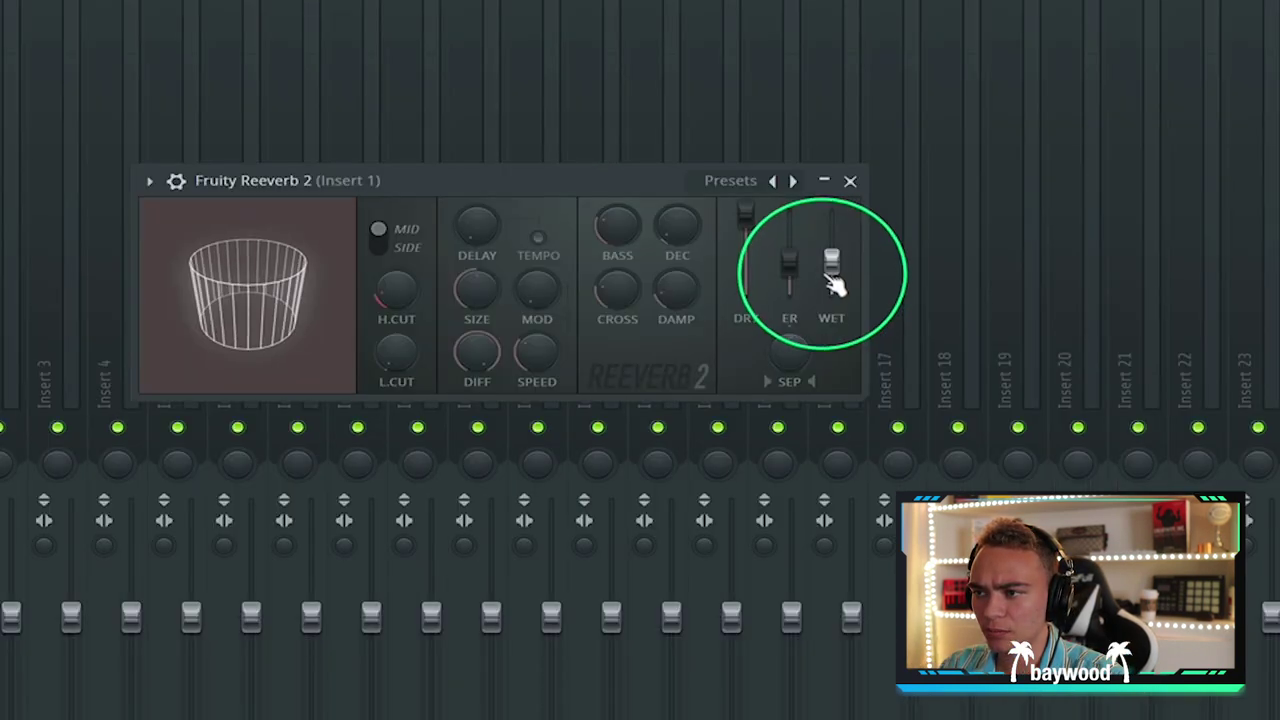
left_click_drag(667, 228, 667, 212)
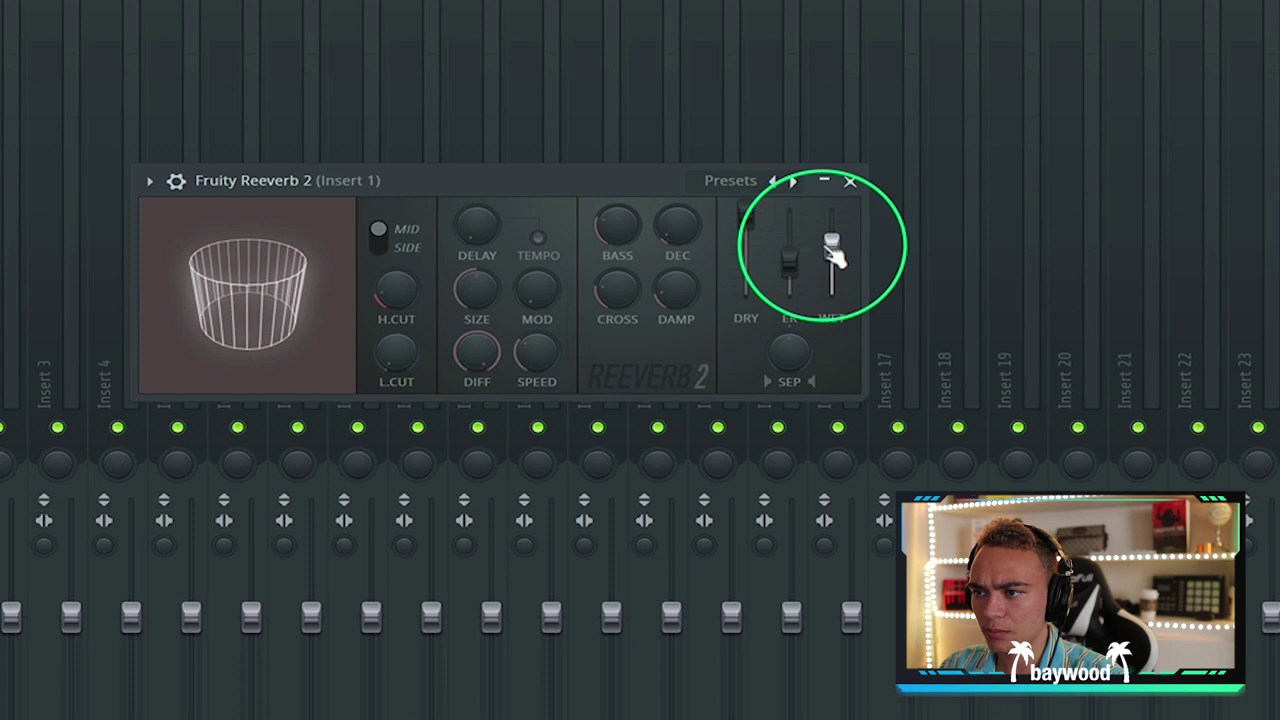
Step: Shrink the room size of the slot 9 Fruity Reeverb 2, raise its low cut, and bring it to fully wet
scroll(470, 284, "down", 5)
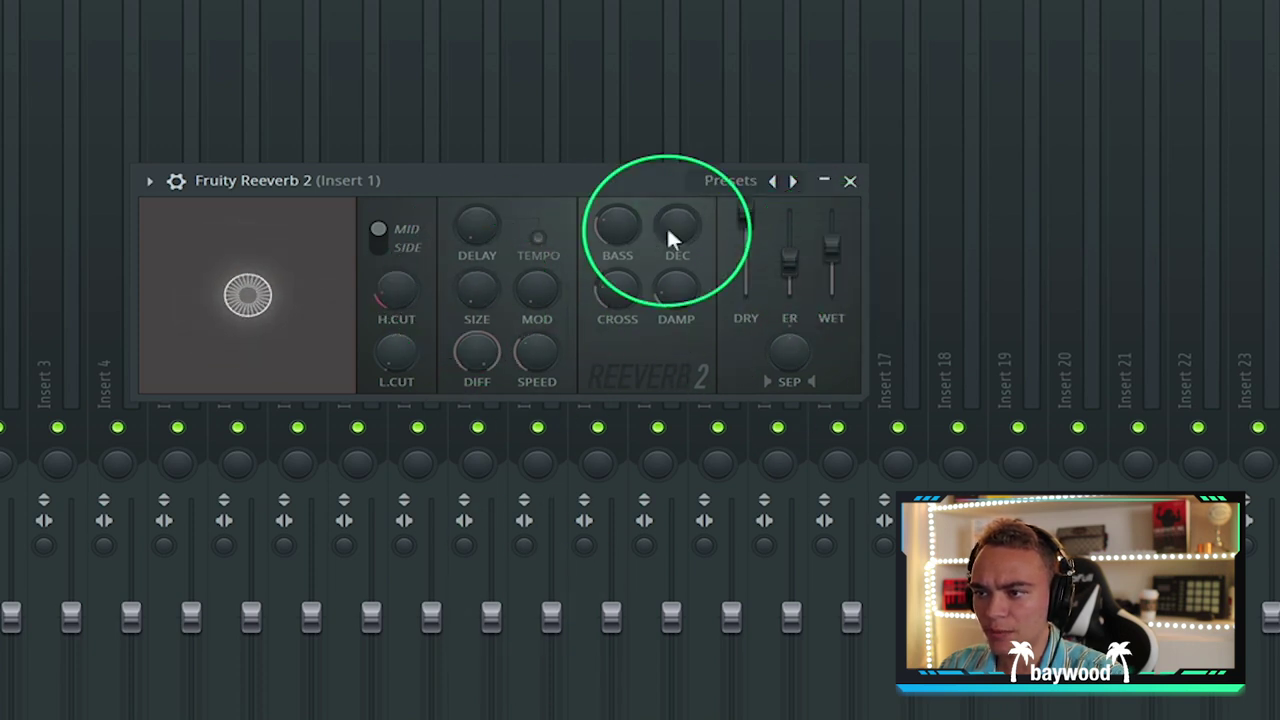
left_click_drag(426, 178, 434, 114)
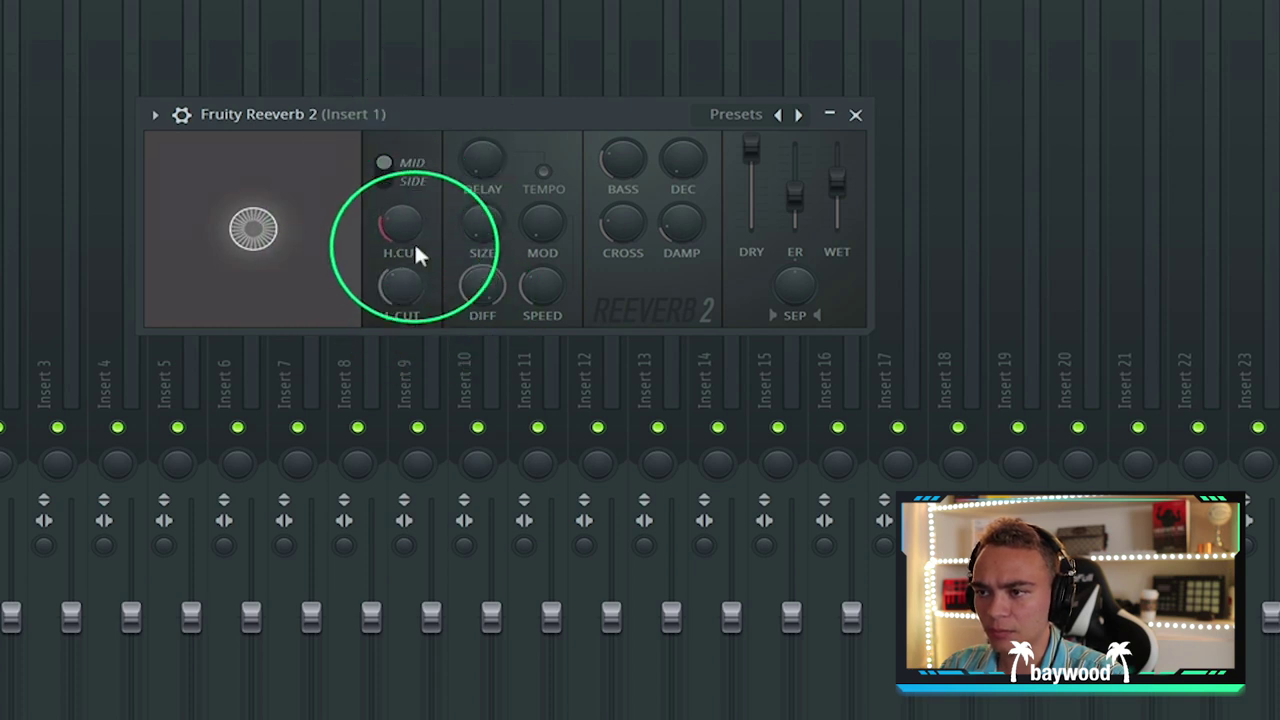
left_click_drag(837, 180, 838, 162)
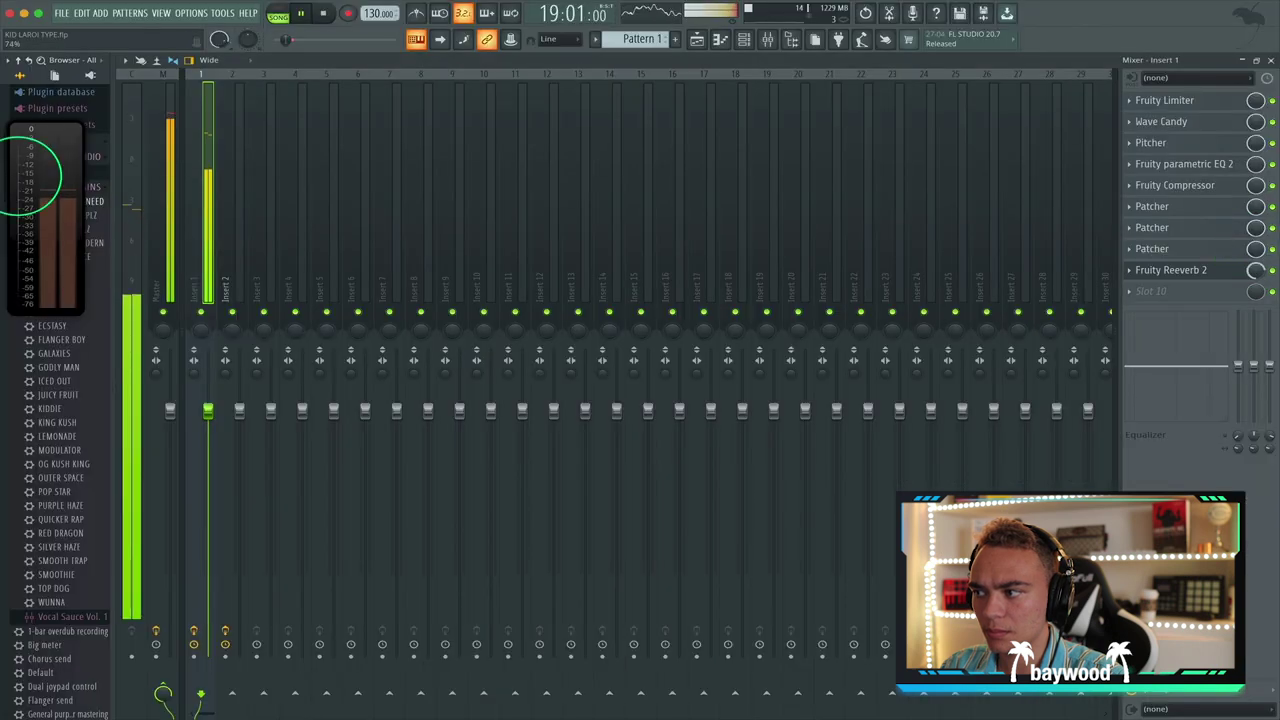
Step: Reopen the slot 9 reverb on Insert 1 and fine-tune its Decay and Size
left_click(1171, 270)
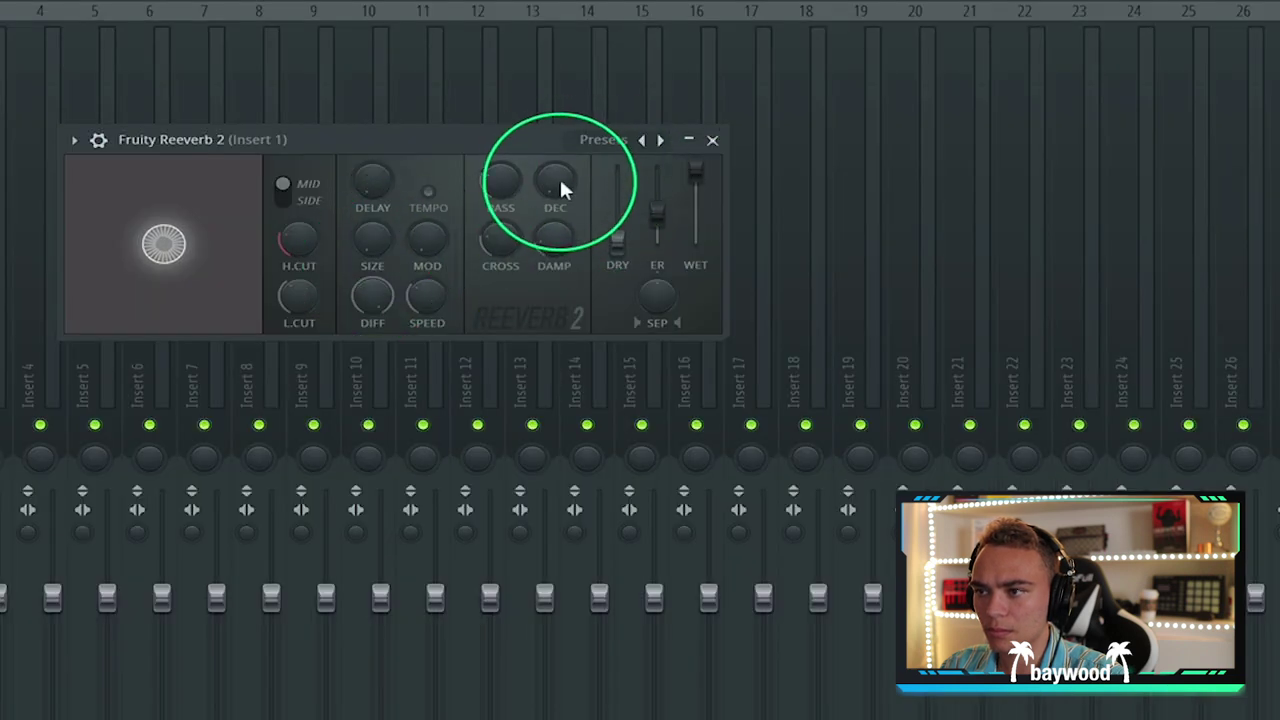
left_click_drag(560, 183, 560, 183)
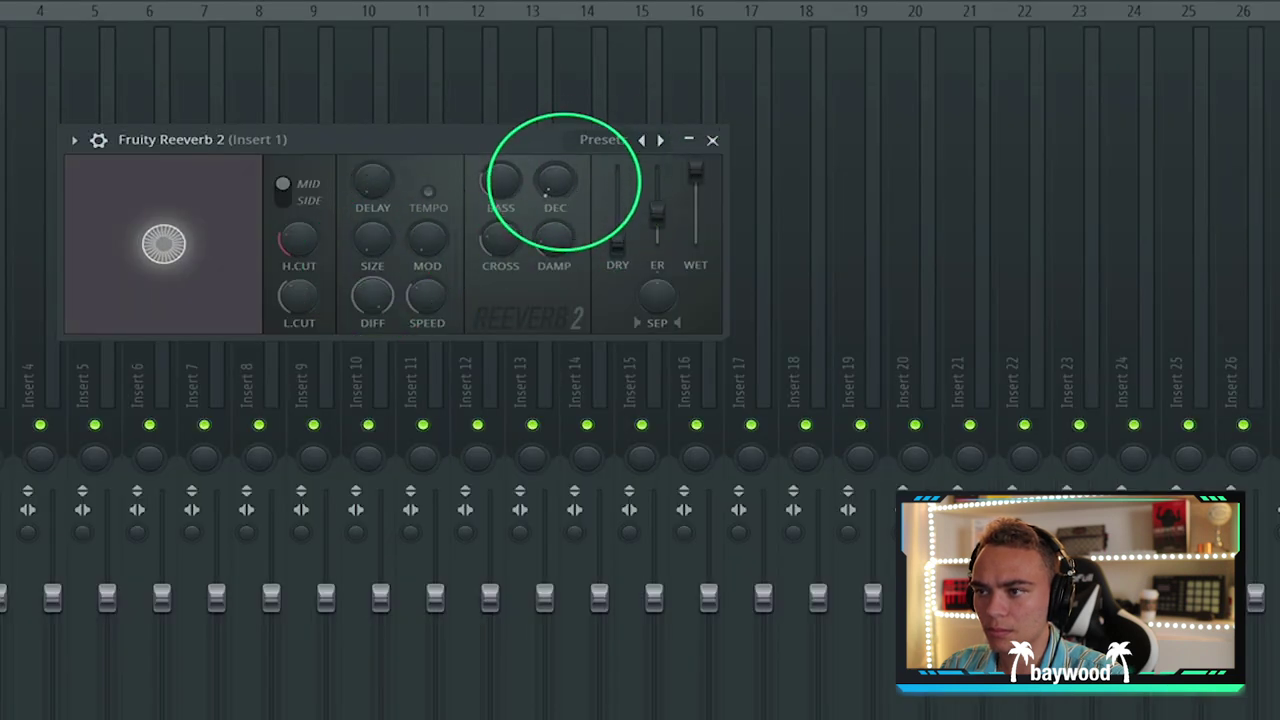
mouse_move(560, 183)
left_mouse_down()
mouse_move(588, 205)
mouse_move(565, 182)
left_mouse_up()
left_click_drag(373, 250, 375, 262)
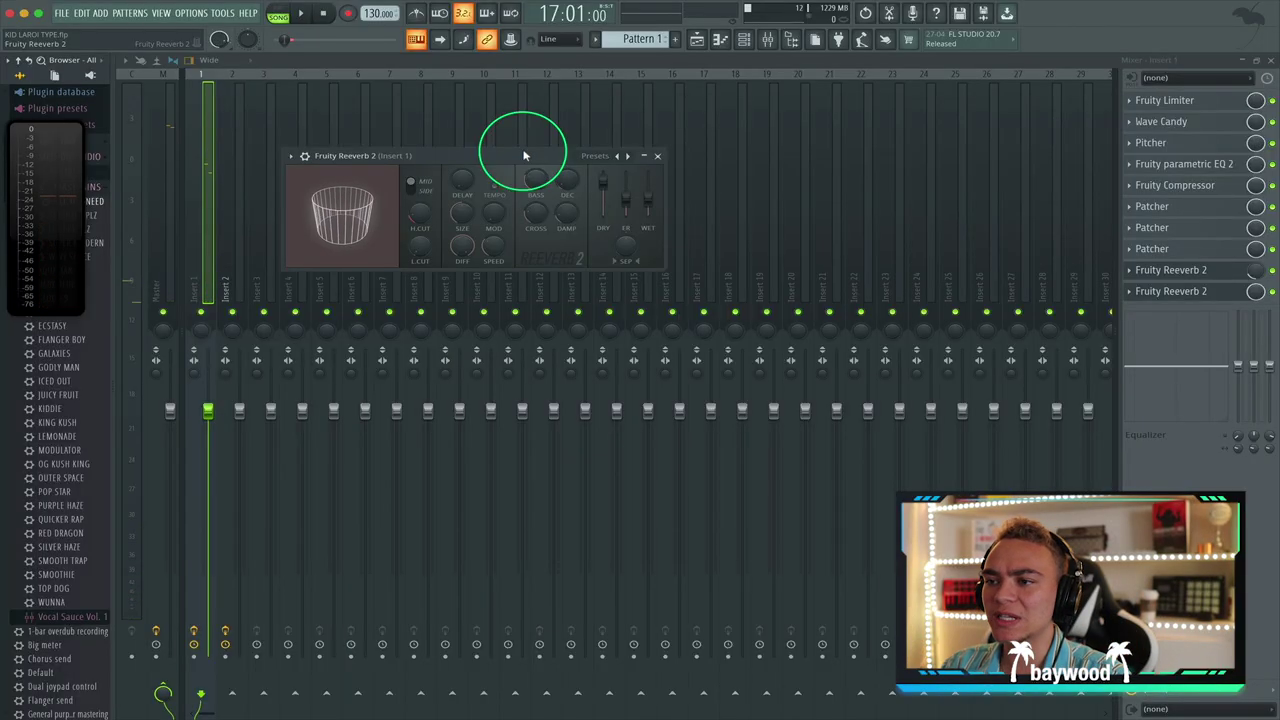
Step: Make the slot 10 Fruity Reeverb 2 fully wet during playback, with Dry at its minimum and Wet at its maximum
left_click_drag(539, 149, 577, 149)
key("space")
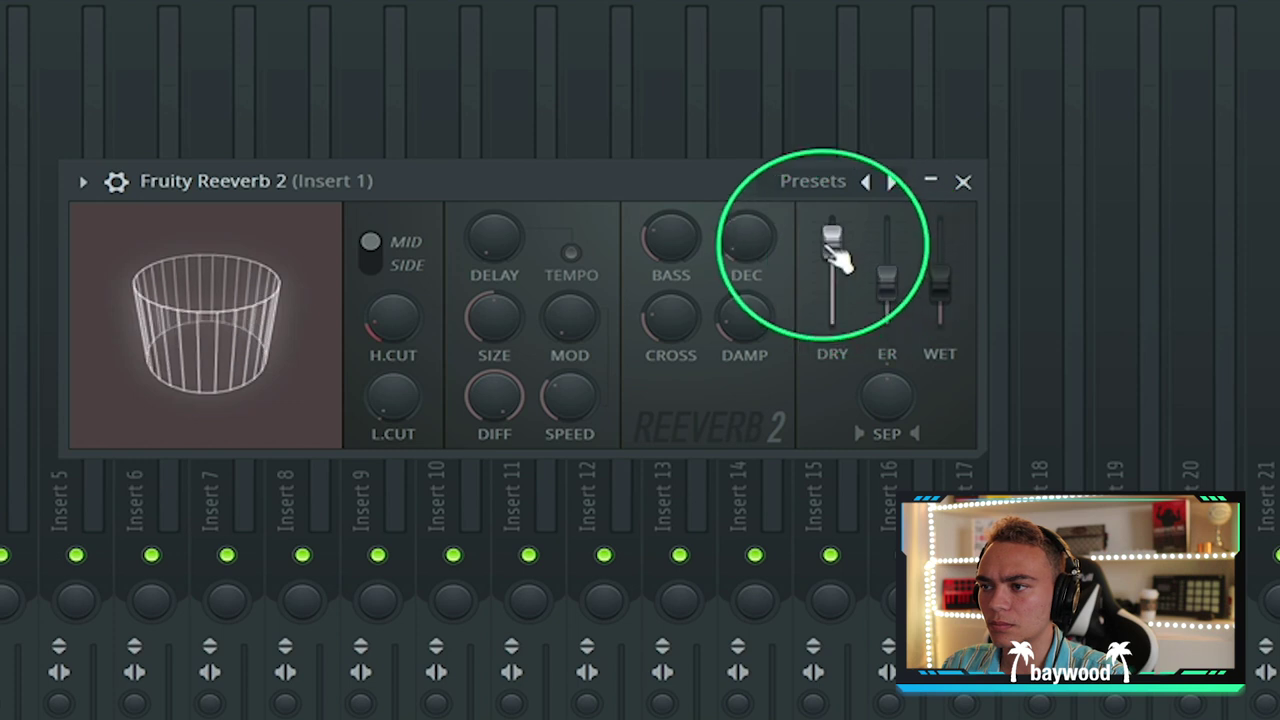
left_click_drag(838, 258, 837, 229)
left_click_drag(937, 286, 946, 308)
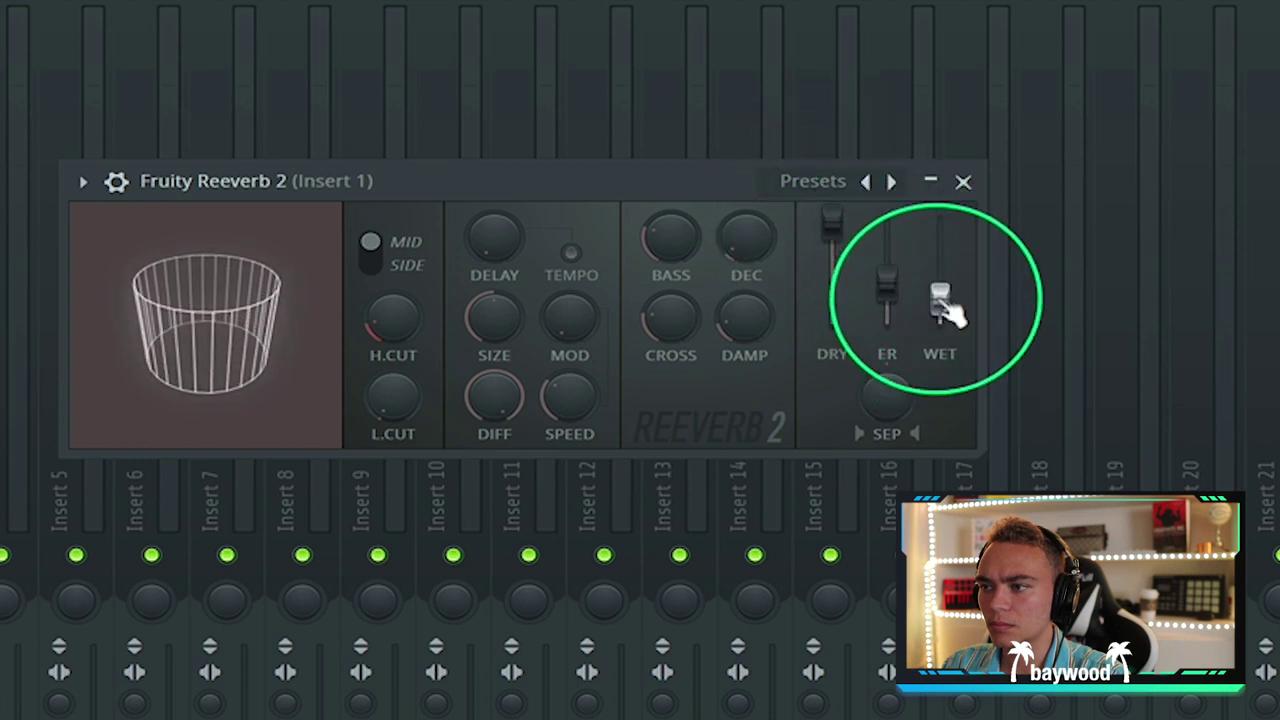
left_click_drag(832, 224, 831, 320)
left_click_drag(941, 296, 945, 232)
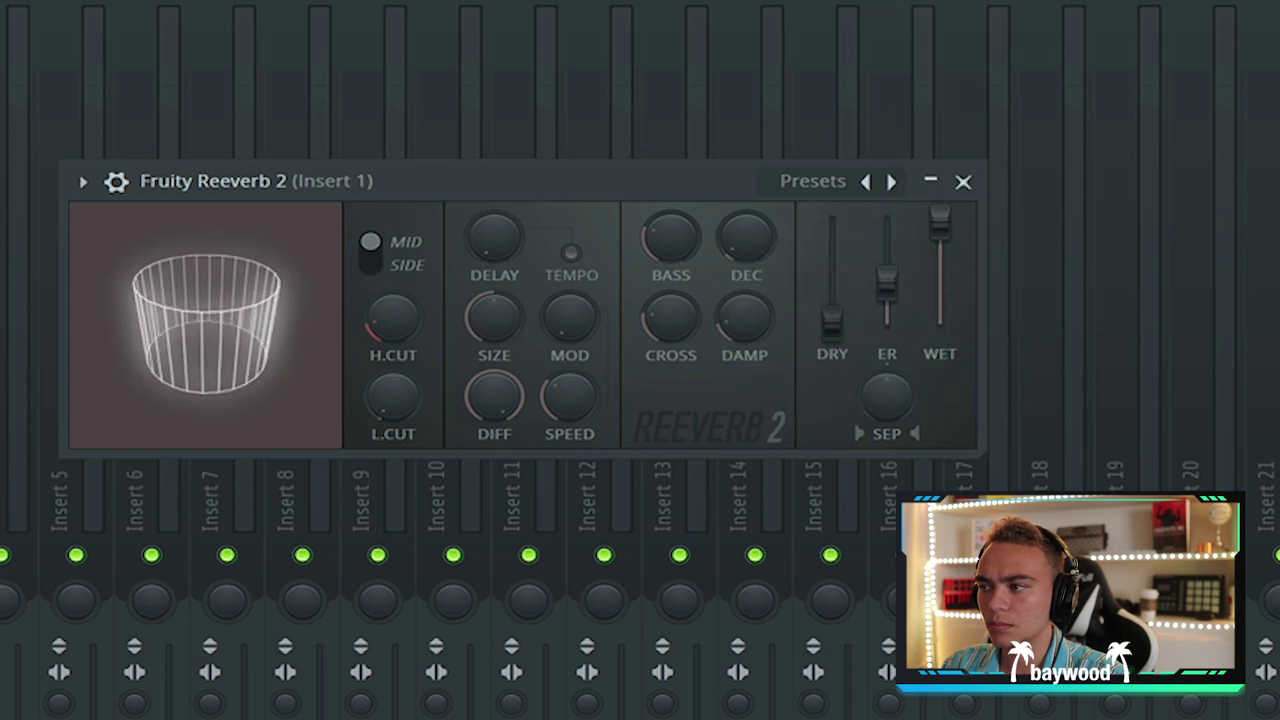
Step: Raise the slot 10 reverb's low and high cuts, reduce its Size and Diffusion, and close it
left_click_drag(393, 398, 430, 130)
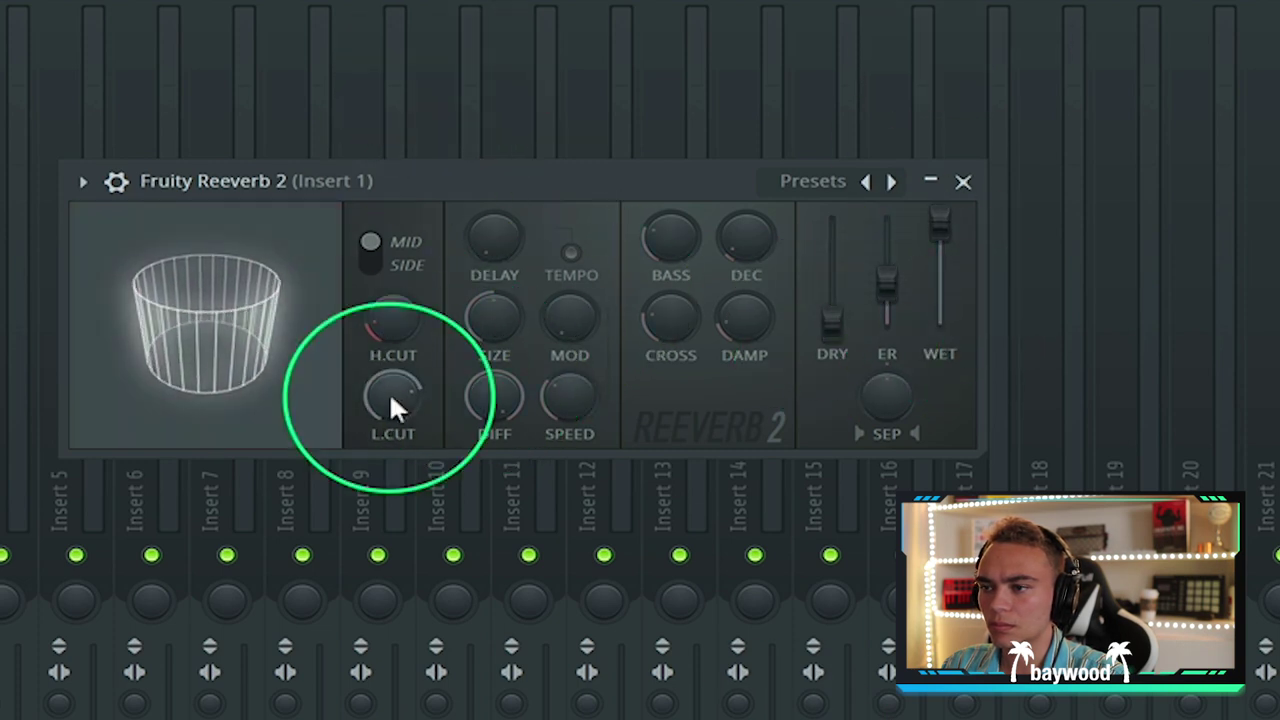
mouse_move(392, 326)
left_mouse_down()
mouse_move(392, 310)
mouse_move(392, 326)
left_mouse_up()
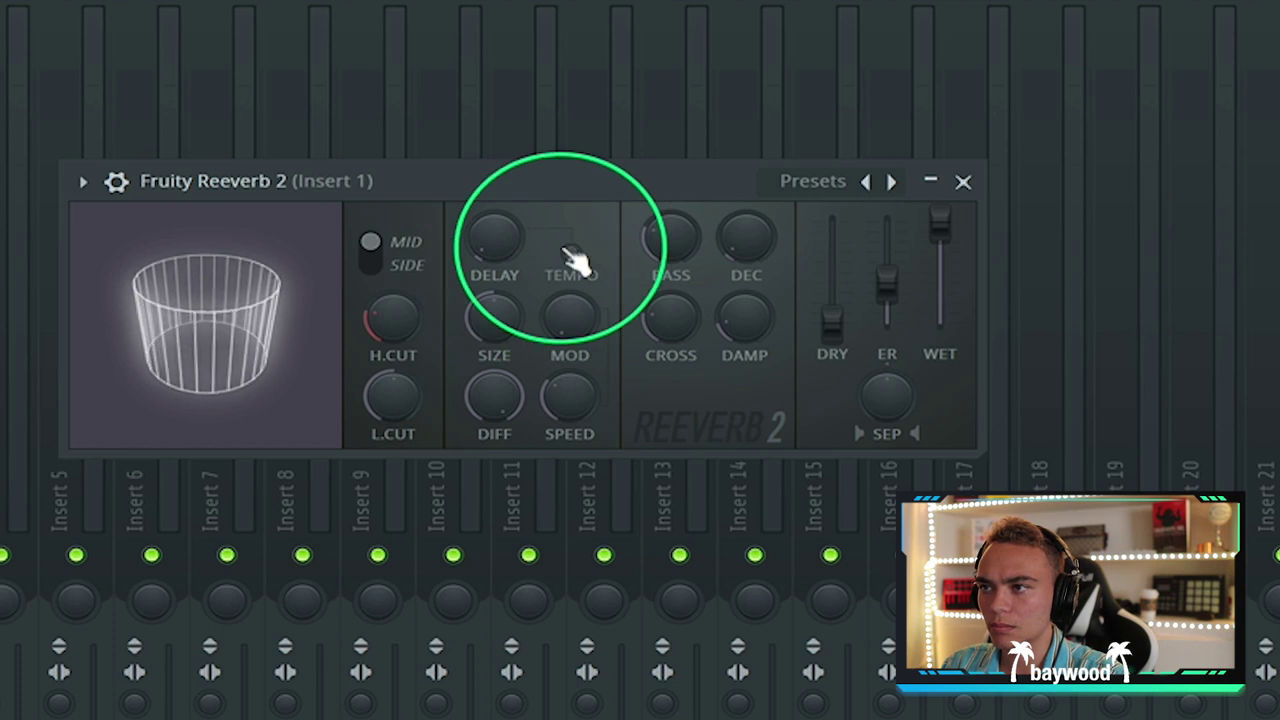
mouse_move(505, 240)
left_mouse_down()
mouse_move(505, 282)
mouse_move(500, 251)
left_mouse_up()
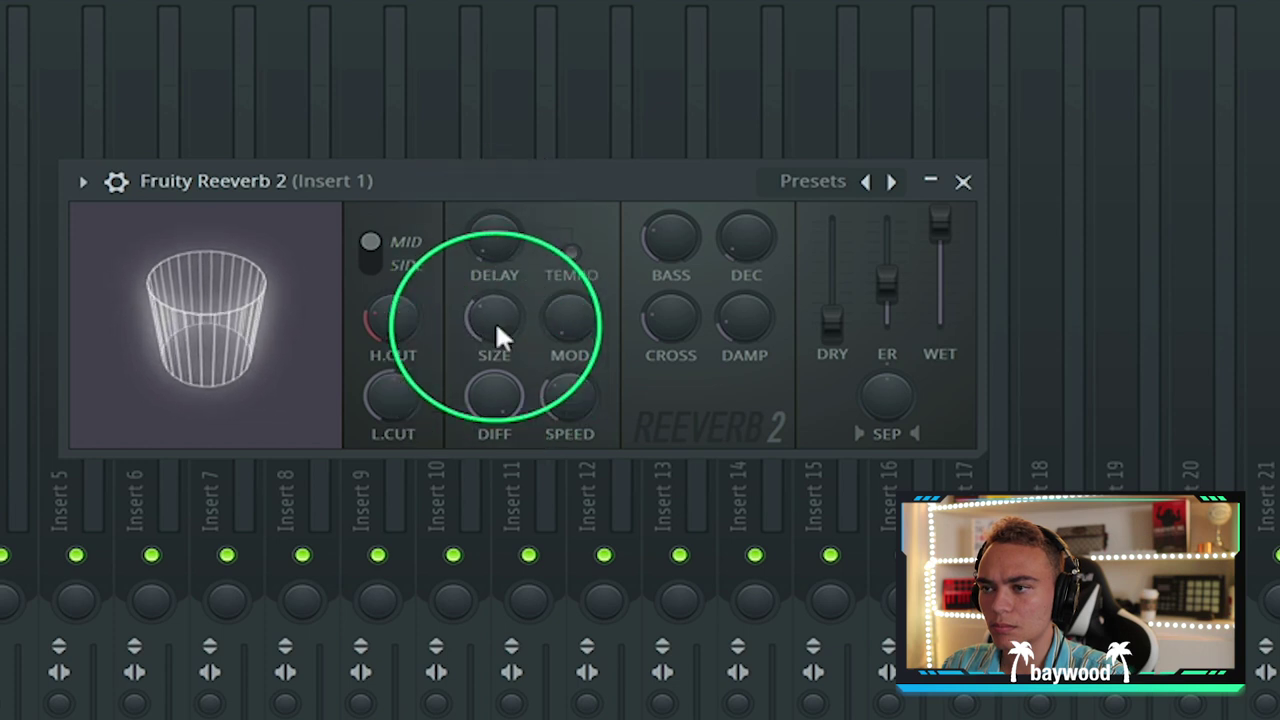
left_click_drag(494, 395, 486, 492)
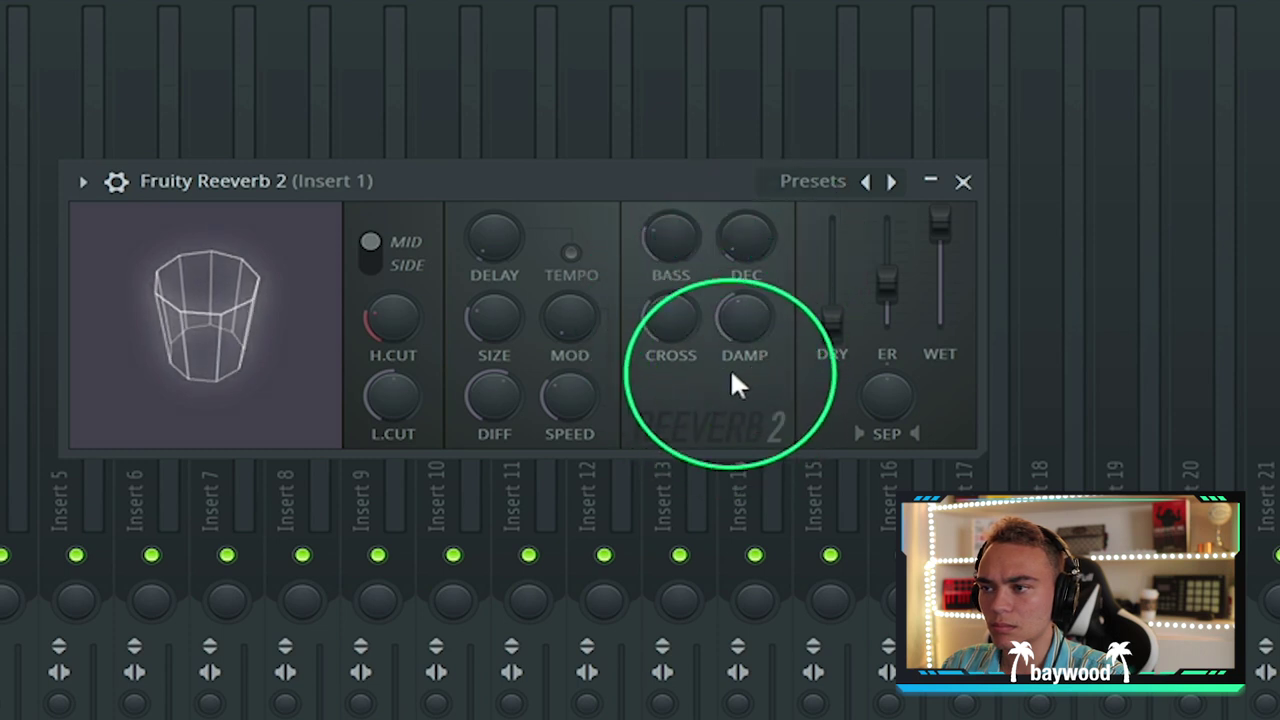
left_click(962, 182)
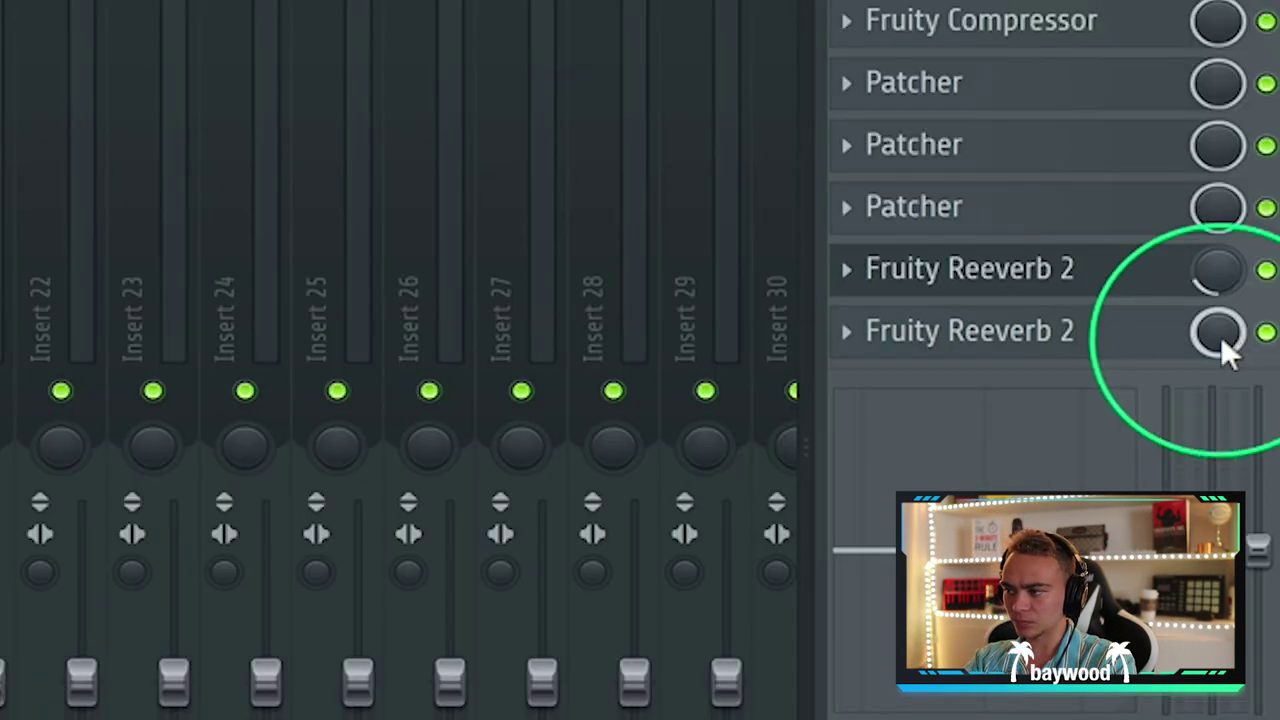
Step: Turn down the slot 10 reverb's mix level, reopen the plugin, and raise its high cut during playback
left_click_drag(1256, 293, 1228, 350)
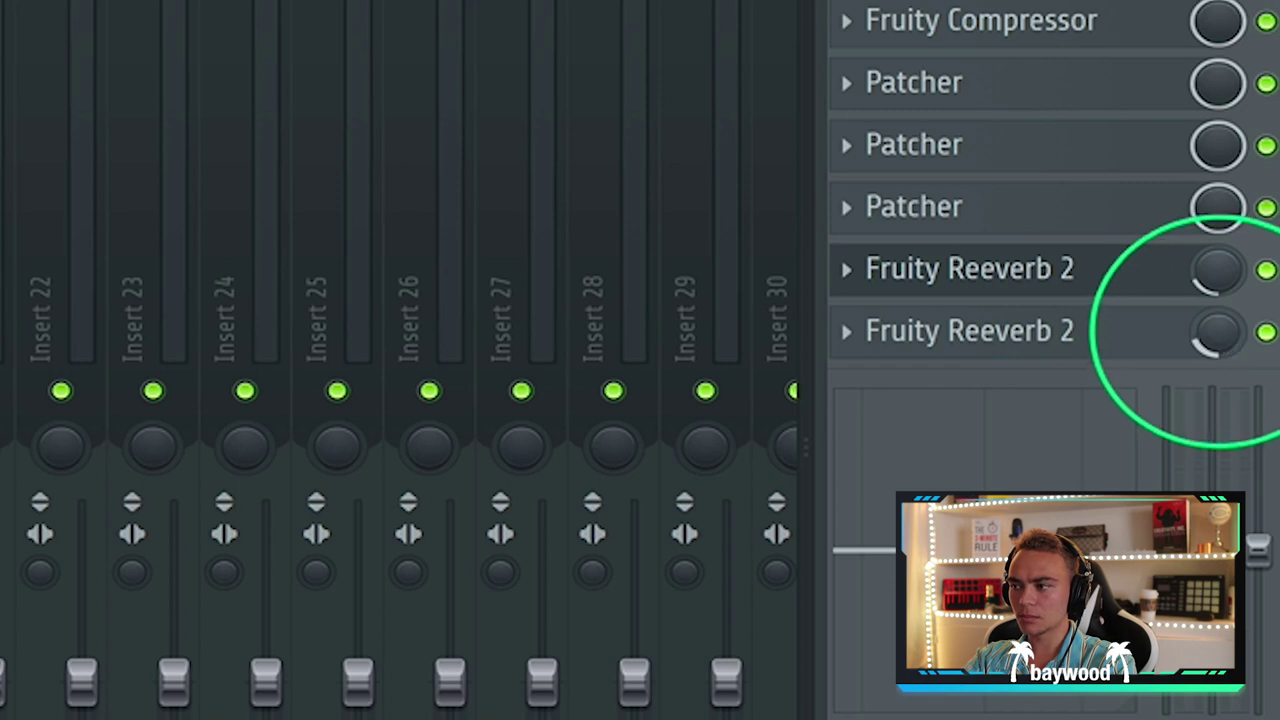
left_click(1095, 333)
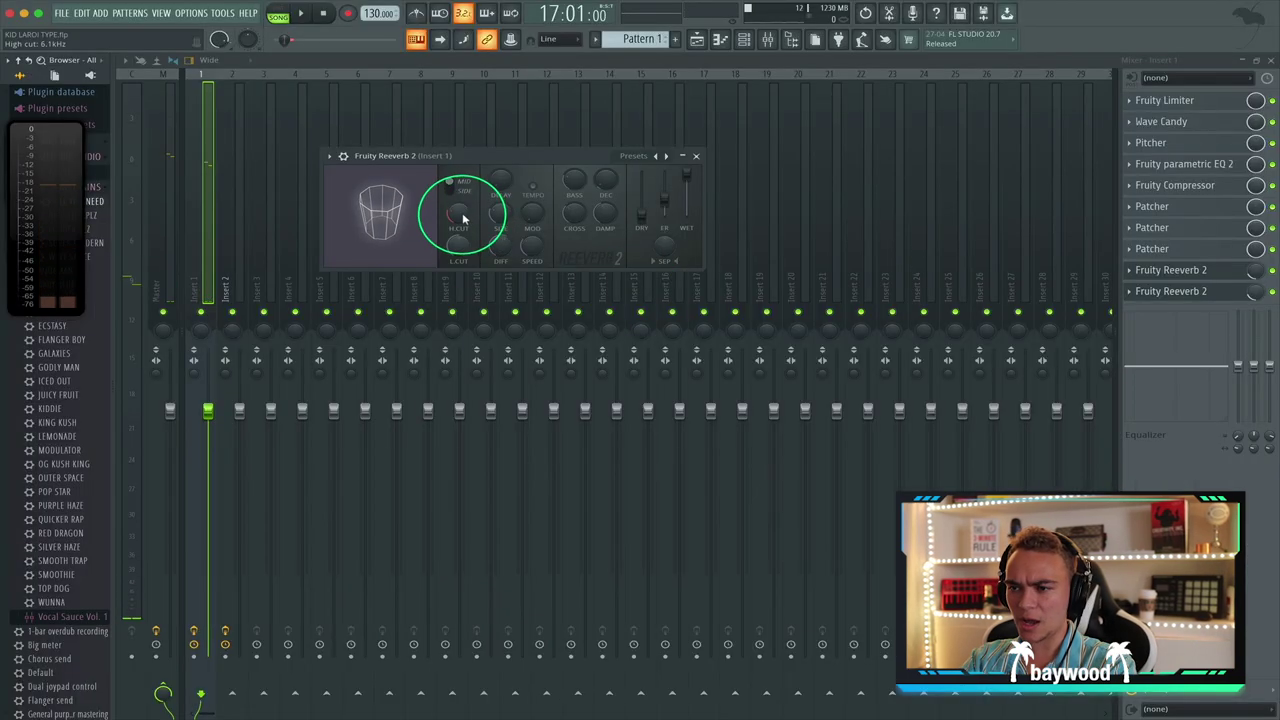
key("space")
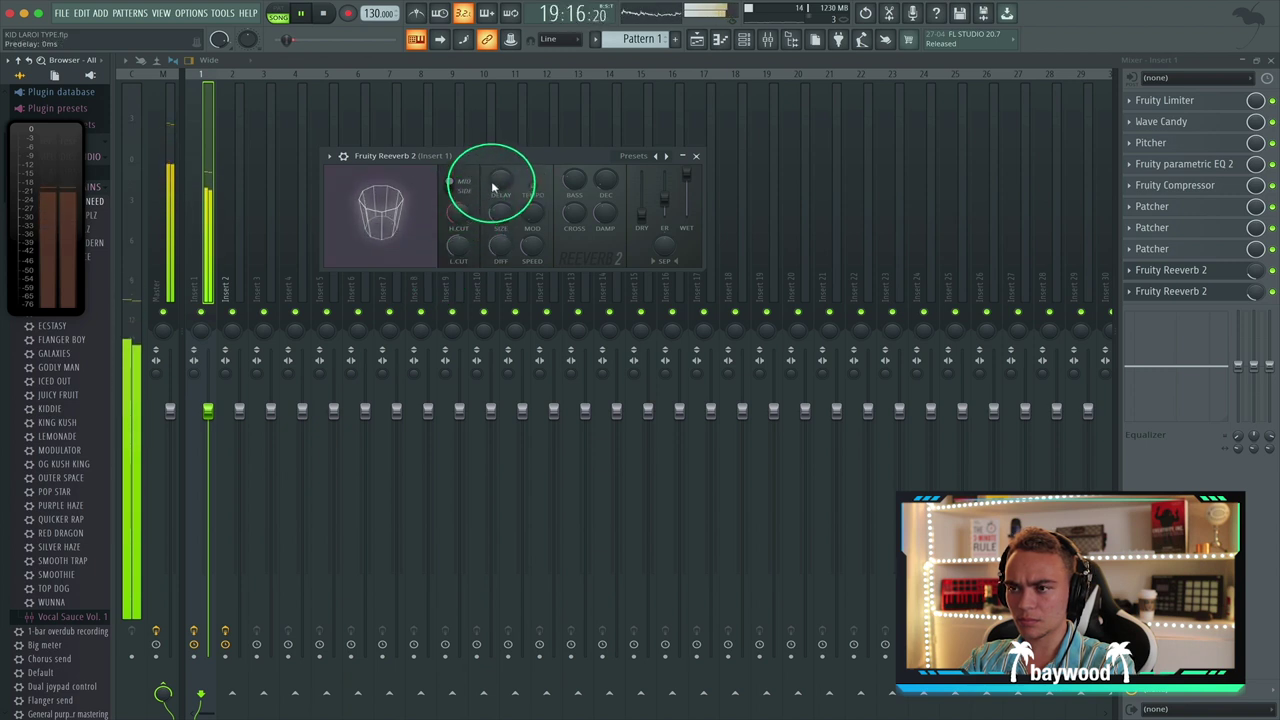
left_click_drag(460, 211, 462, 216)
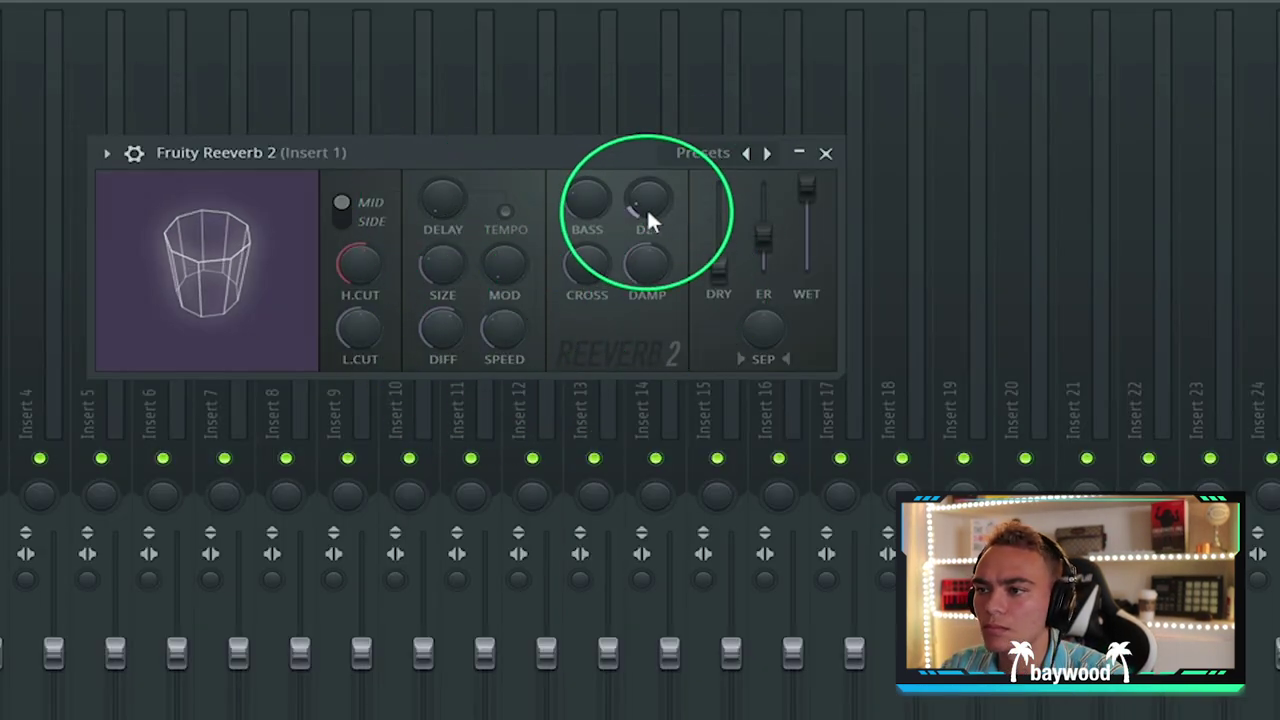
Step: Adjust the slot 10 reverb's Size, set its decay time to 2.3 sec, and set its mix level to 16%
left_click_drag(437, 277, 443, 277)
scroll(442, 271, "down", 3)
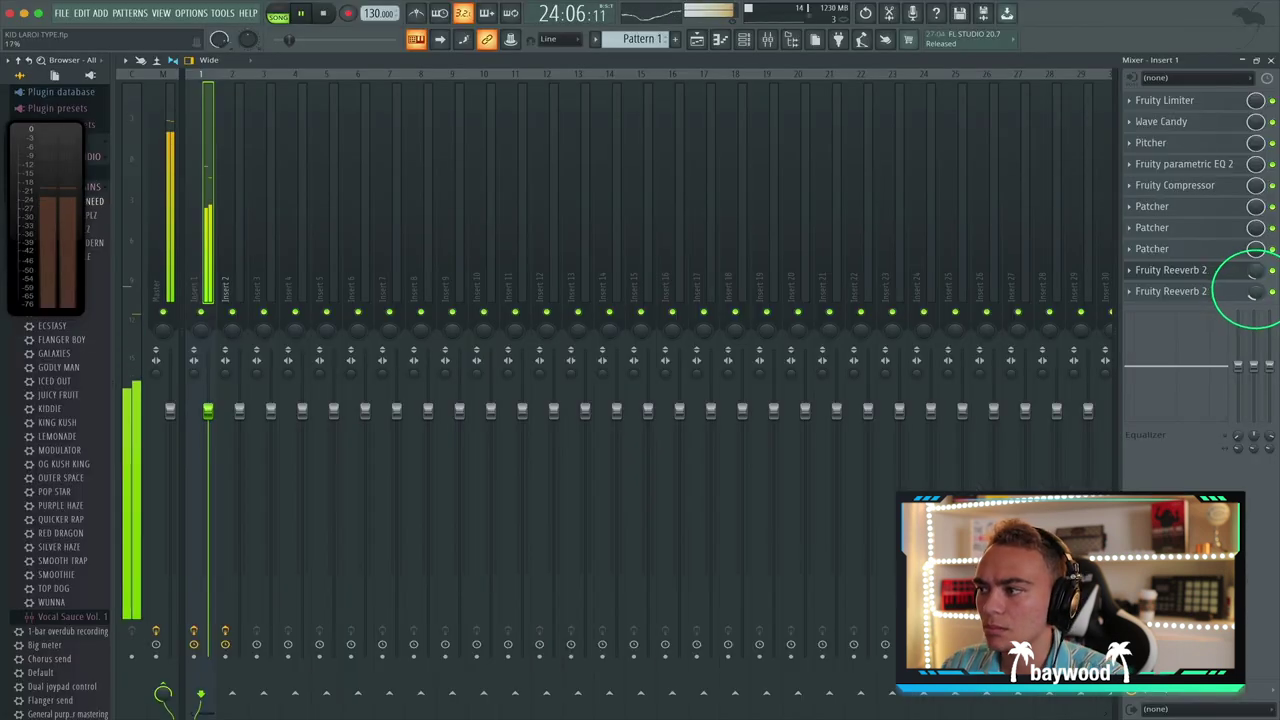
left_click(1254, 292)
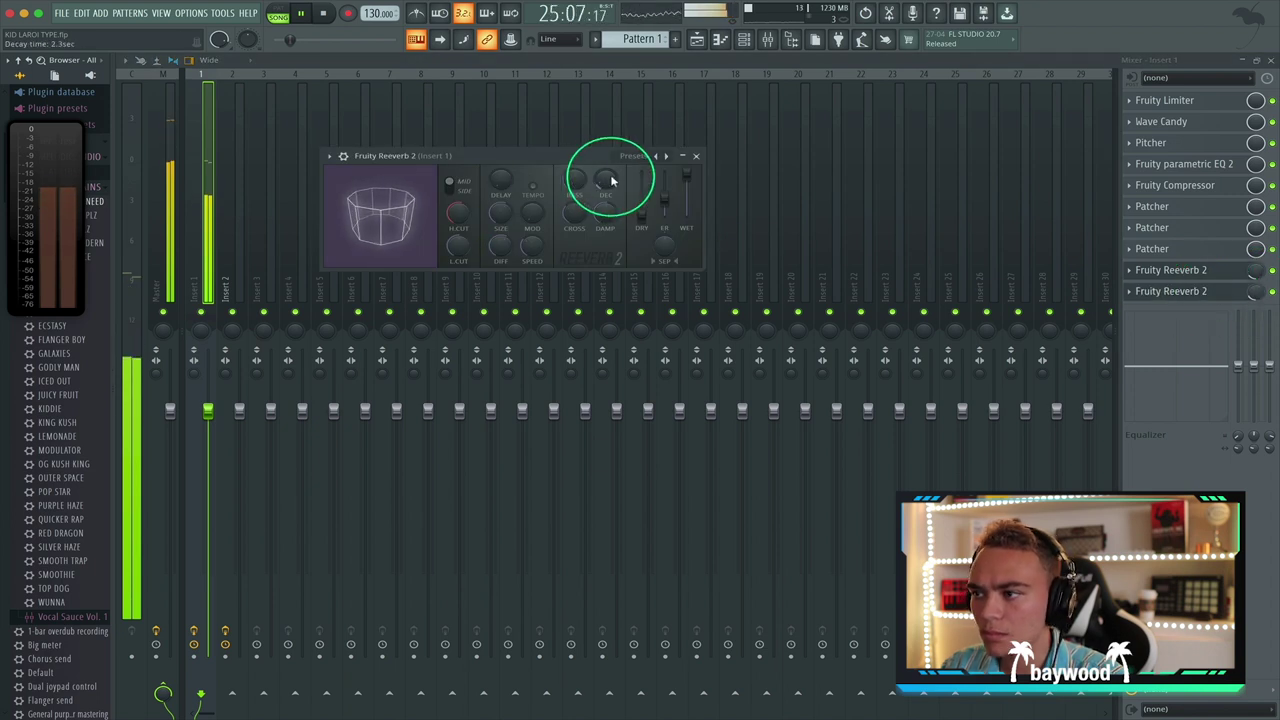
left_click(1256, 298)
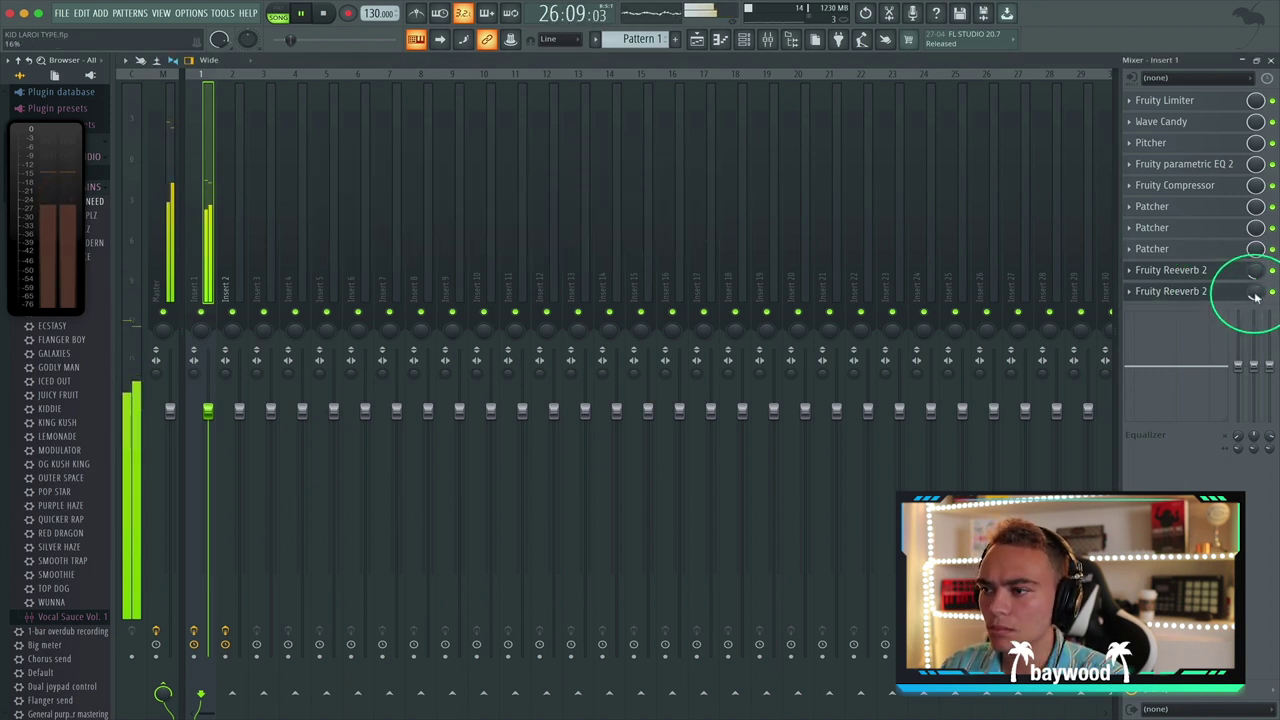
Step: Open Insert 1's Fruity Compressor and fine-tune its Gain
left_click(1188, 188)
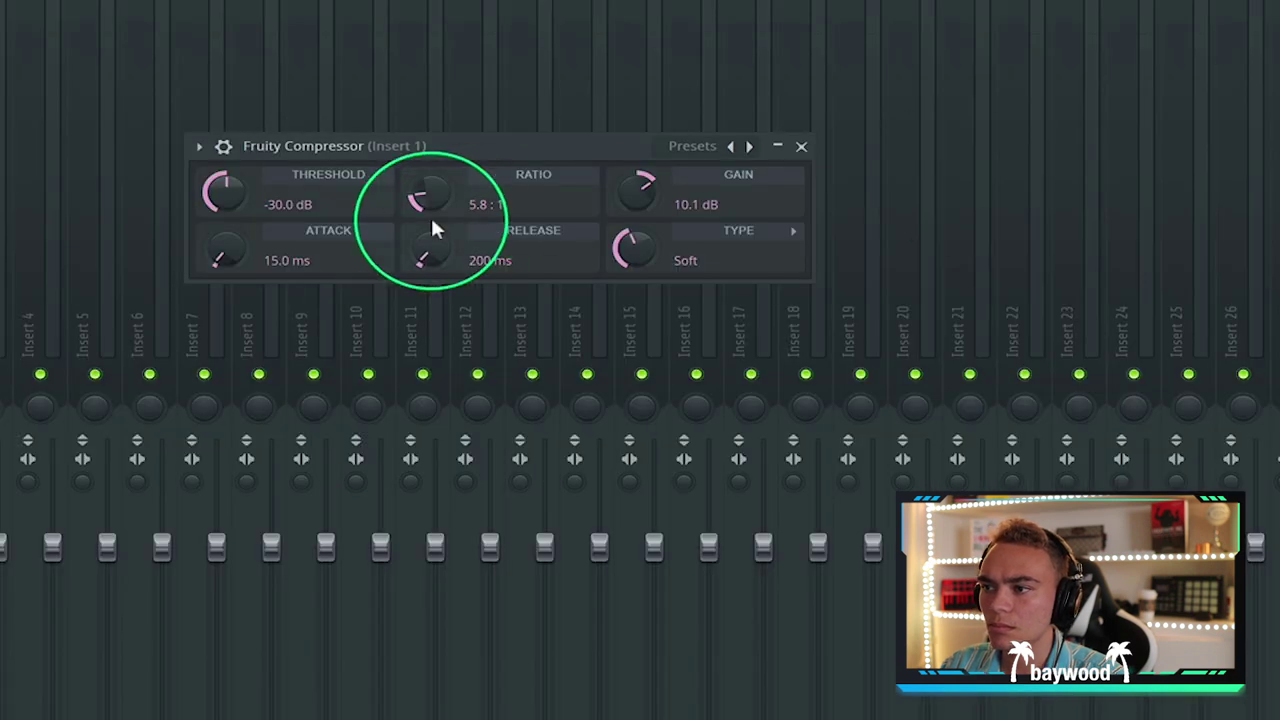
left_click_drag(637, 200, 637, 205)
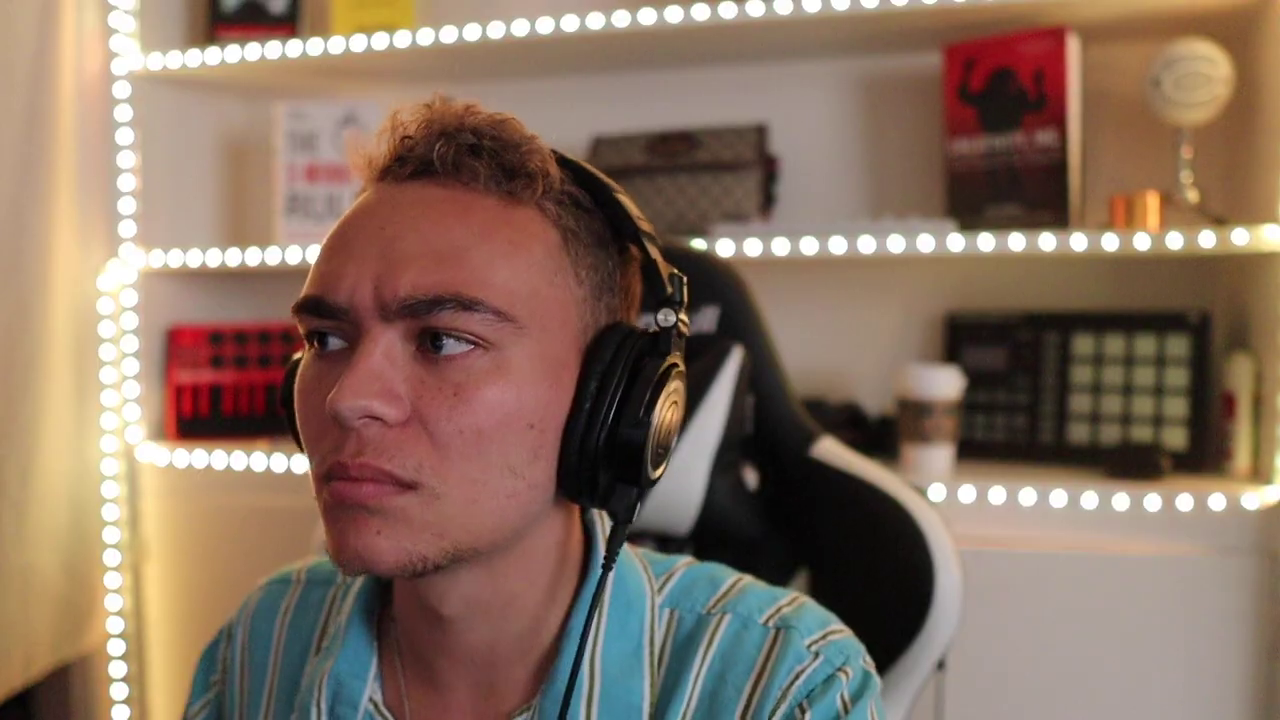
Step: Load Fruity Parametric EQ 2 into slot 1 of Insert 3, boost its high-shelf band 7 during playback, and close it
left_click(1131, 120)
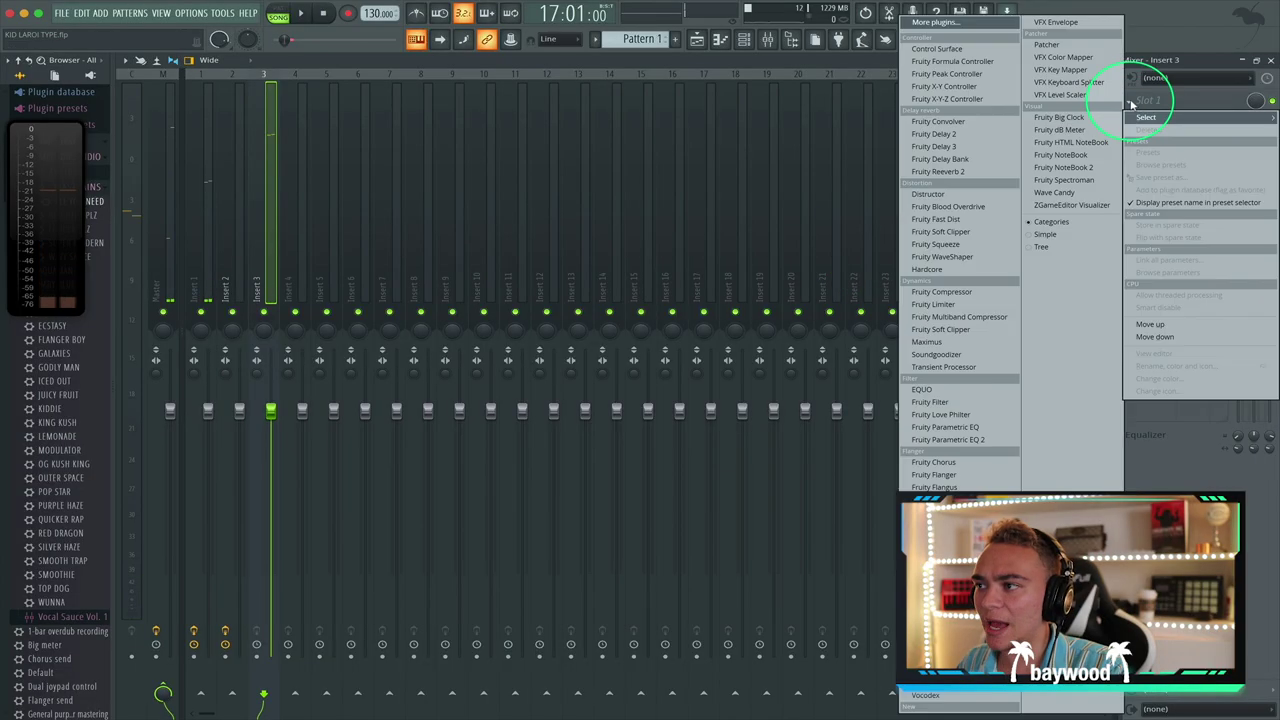
left_click(955, 318)
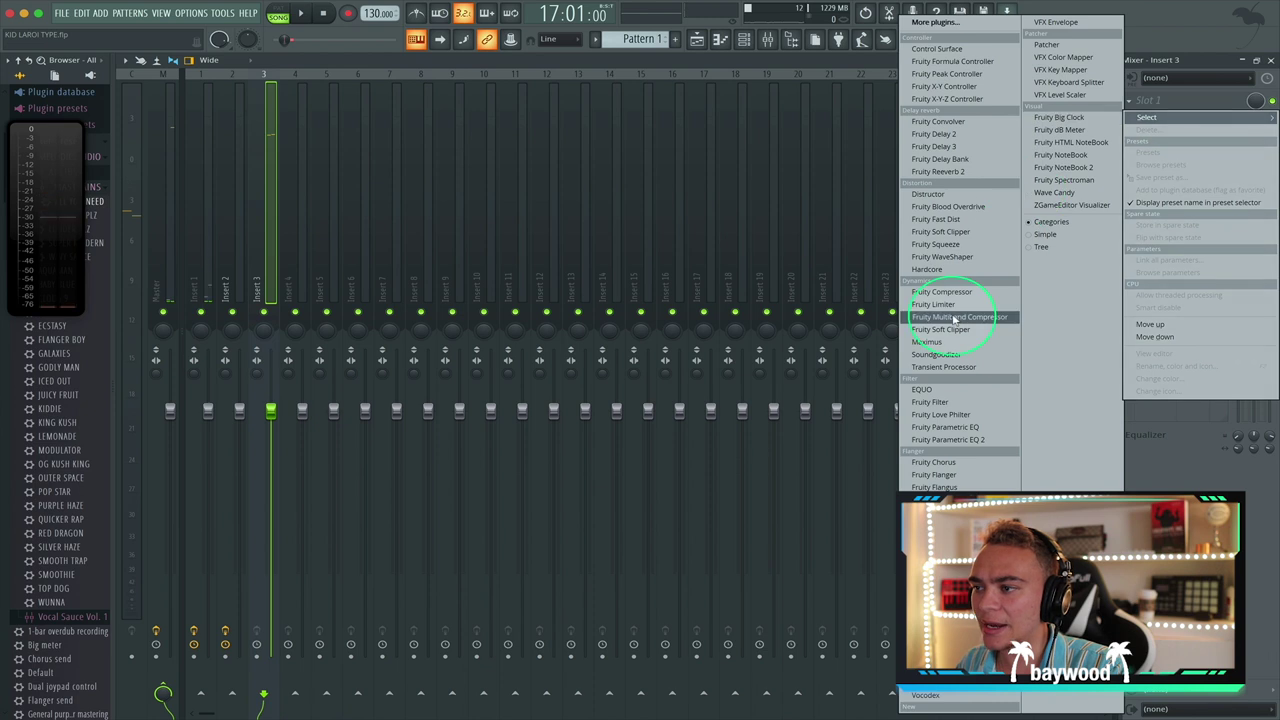
left_click(946, 440)
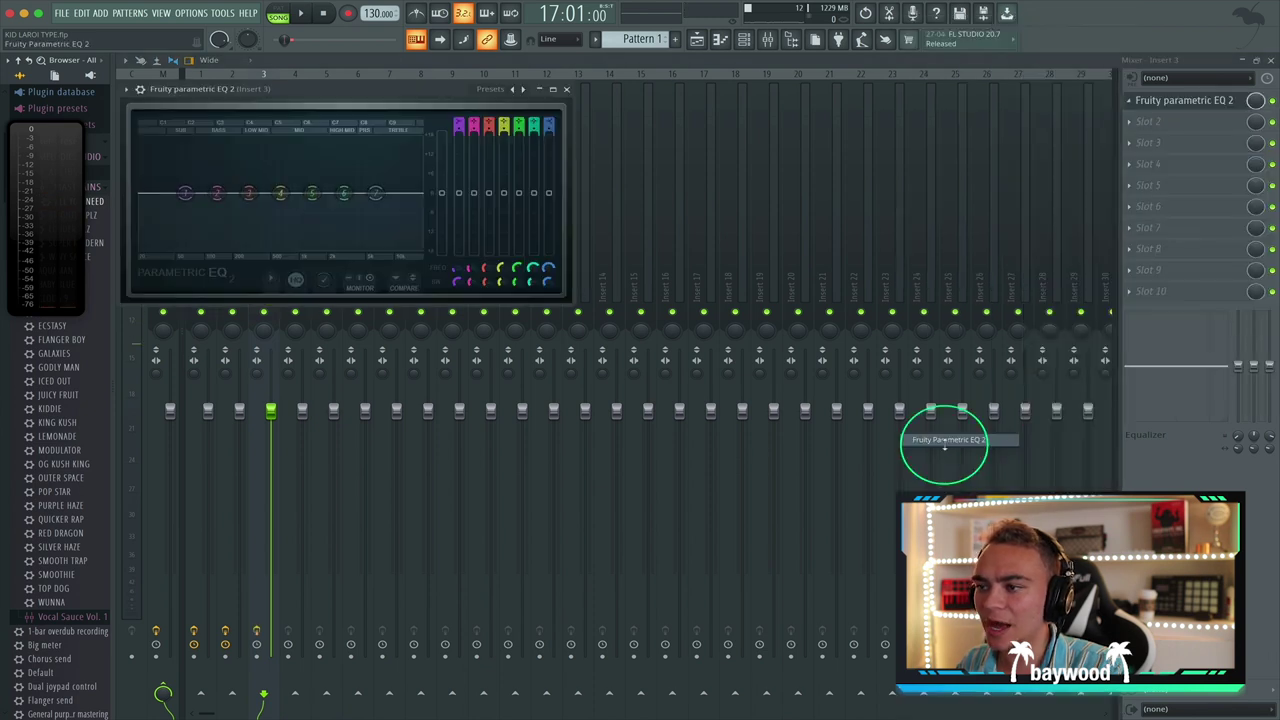
key("space")
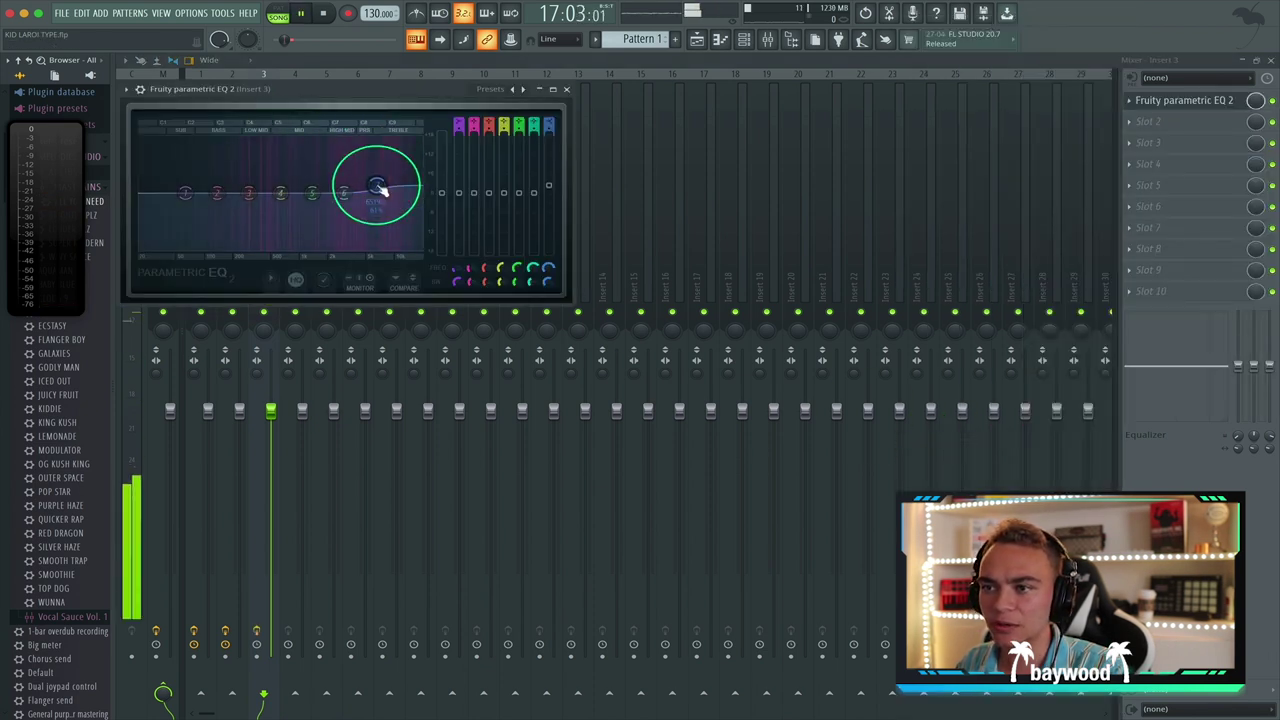
left_click_drag(376, 186, 378, 181)
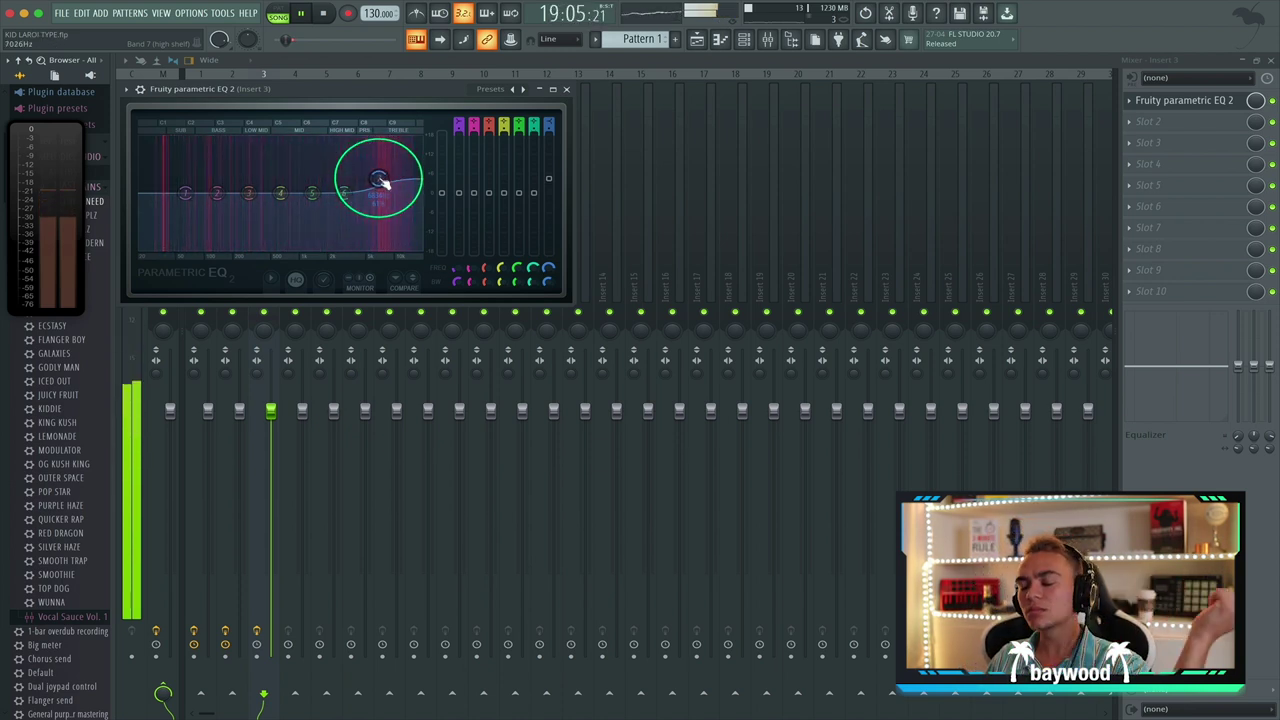
left_click_drag(383, 183, 423, 163)
left_click(566, 90)
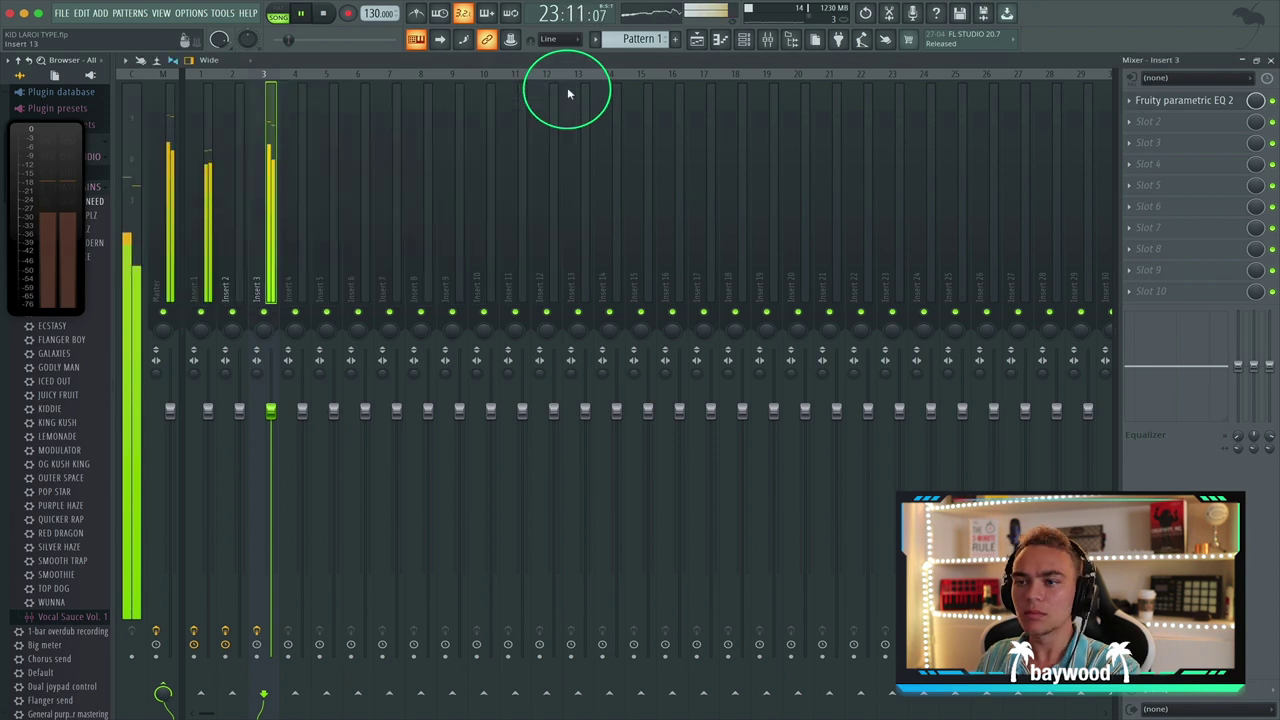
Step: Unmute the Insert 2 vocal track in the playlist, play it briefly, and return to the mixer
left_click(193, 213)
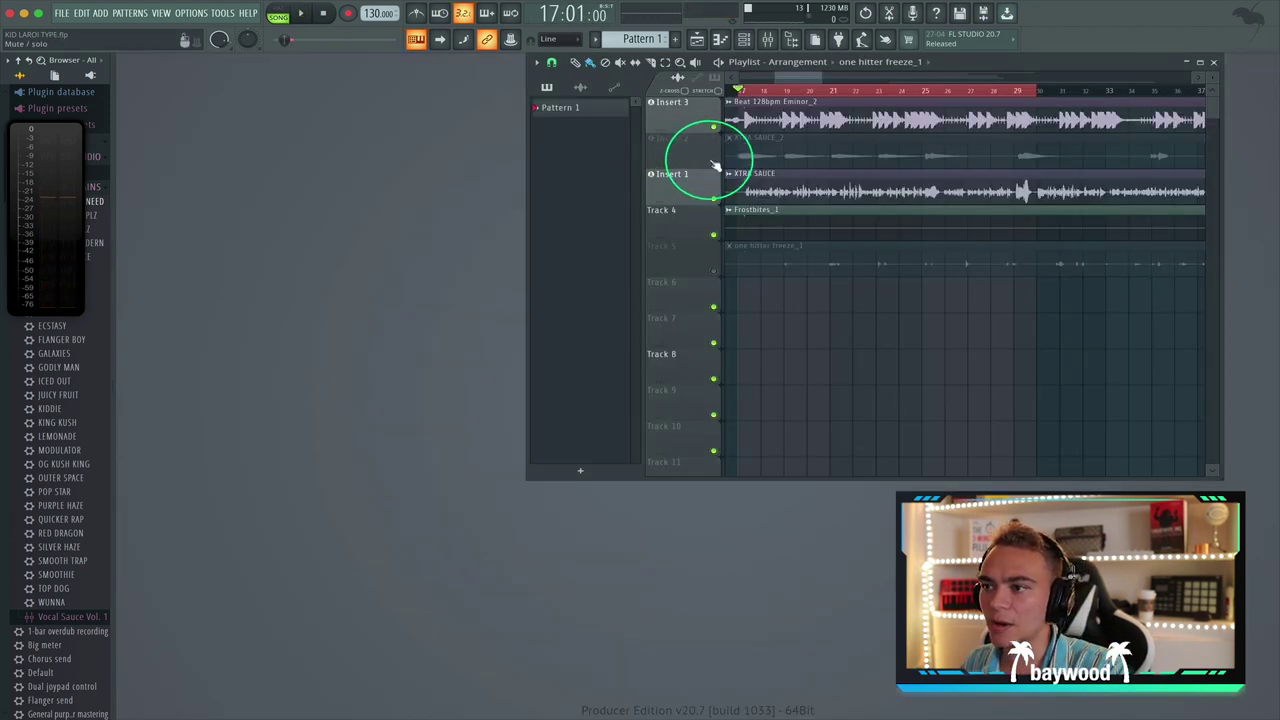
left_click(714, 163)
key("space")
key("space")
key("space")
left_click(767, 39)
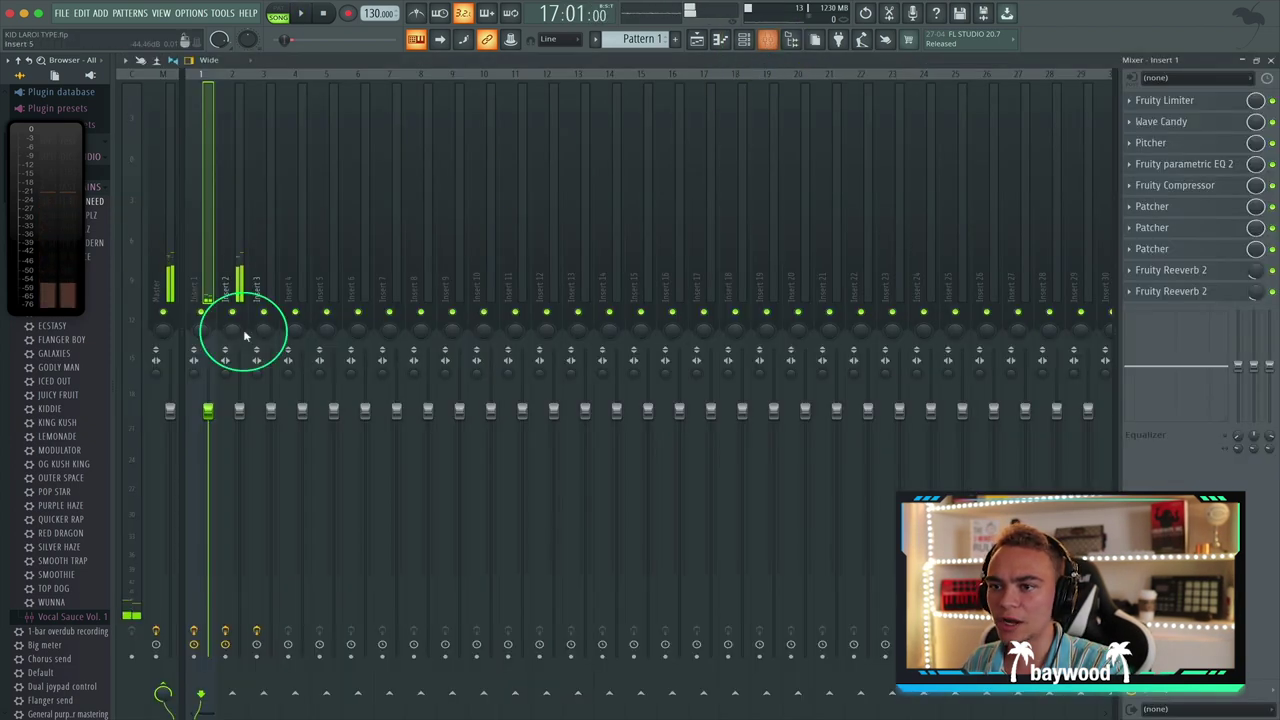
Step: Inspect the Pitcher settings in Insert 2's effect chain during playback, and close the plugin
left_click(234, 255)
key("space")
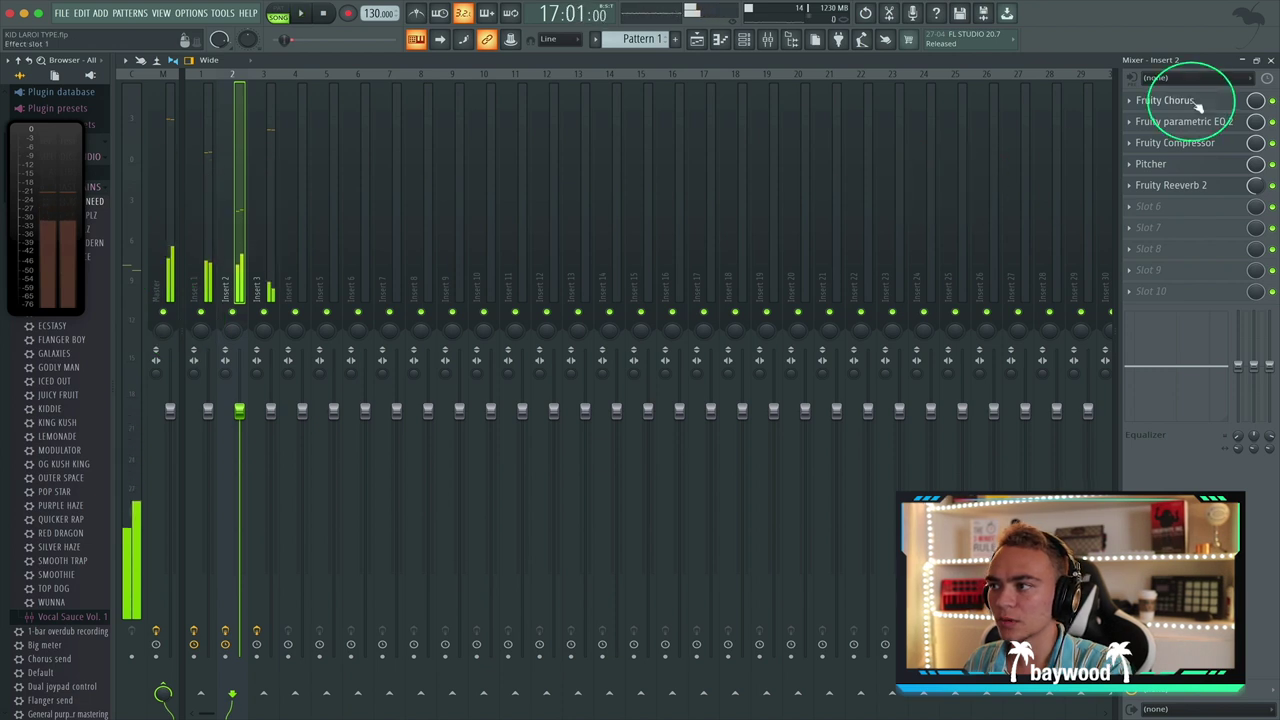
left_click(1195, 103)
left_click(1165, 163)
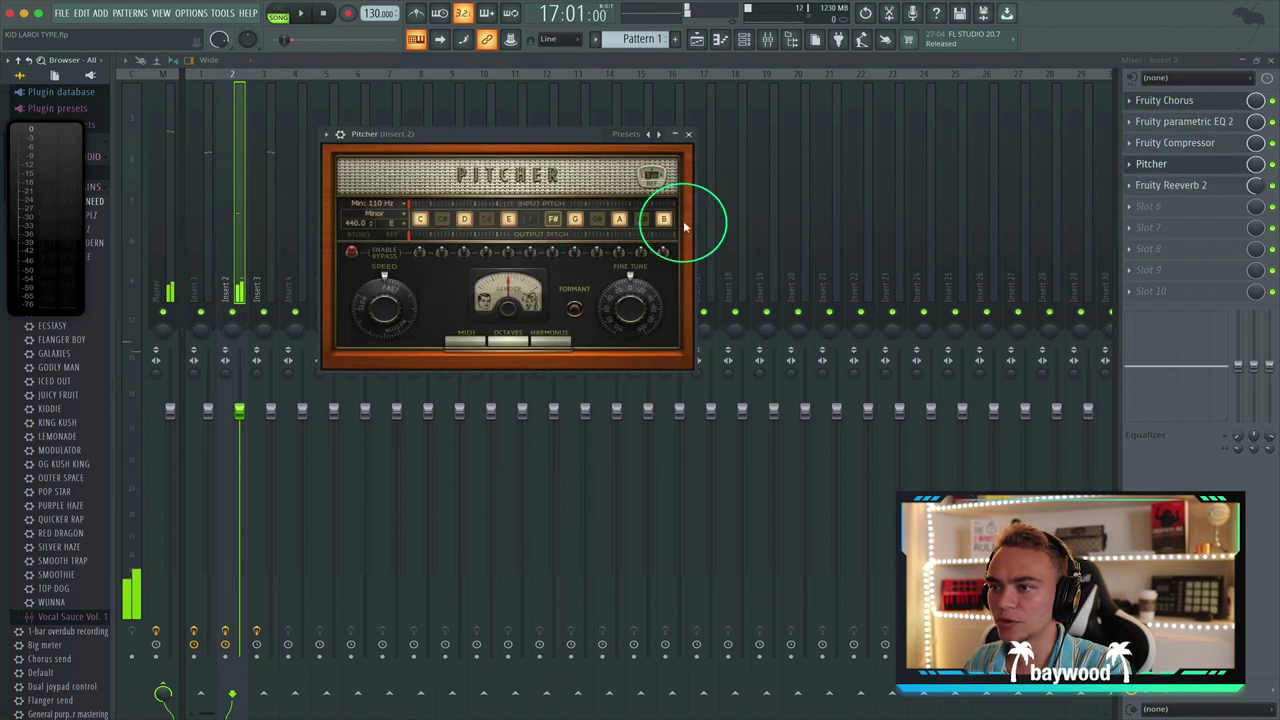
key("space")
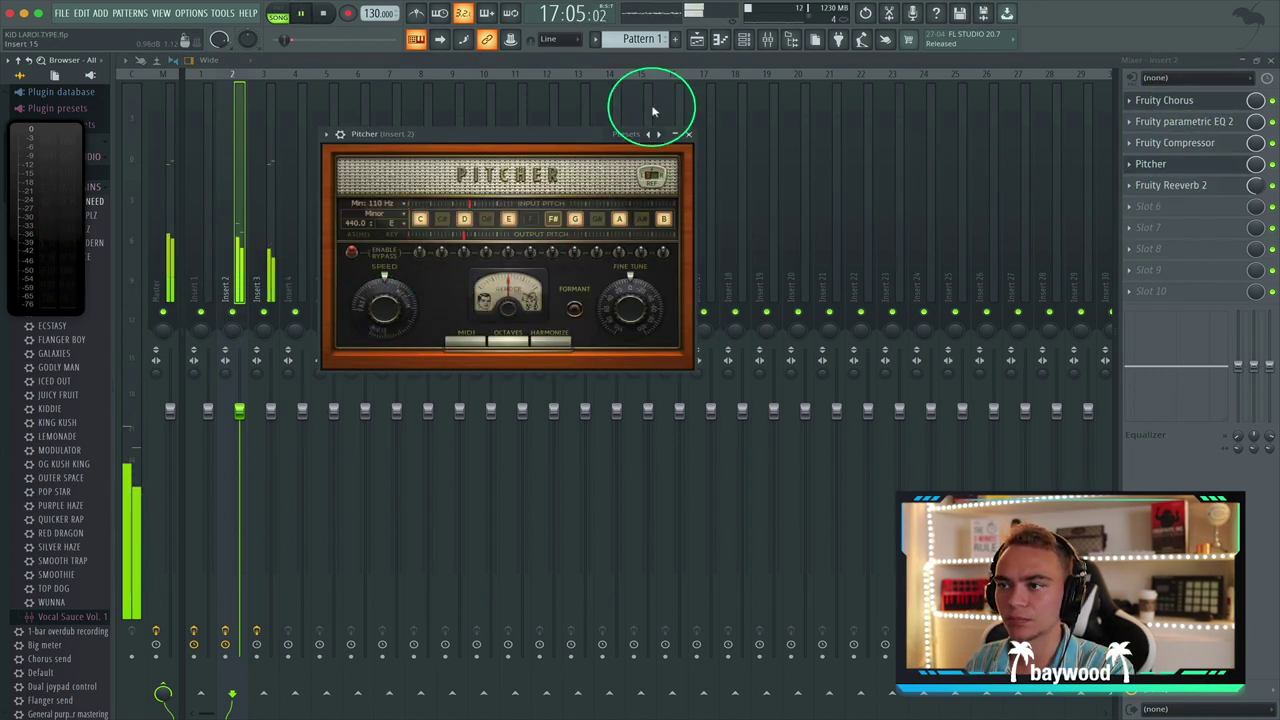
left_click(688, 133)
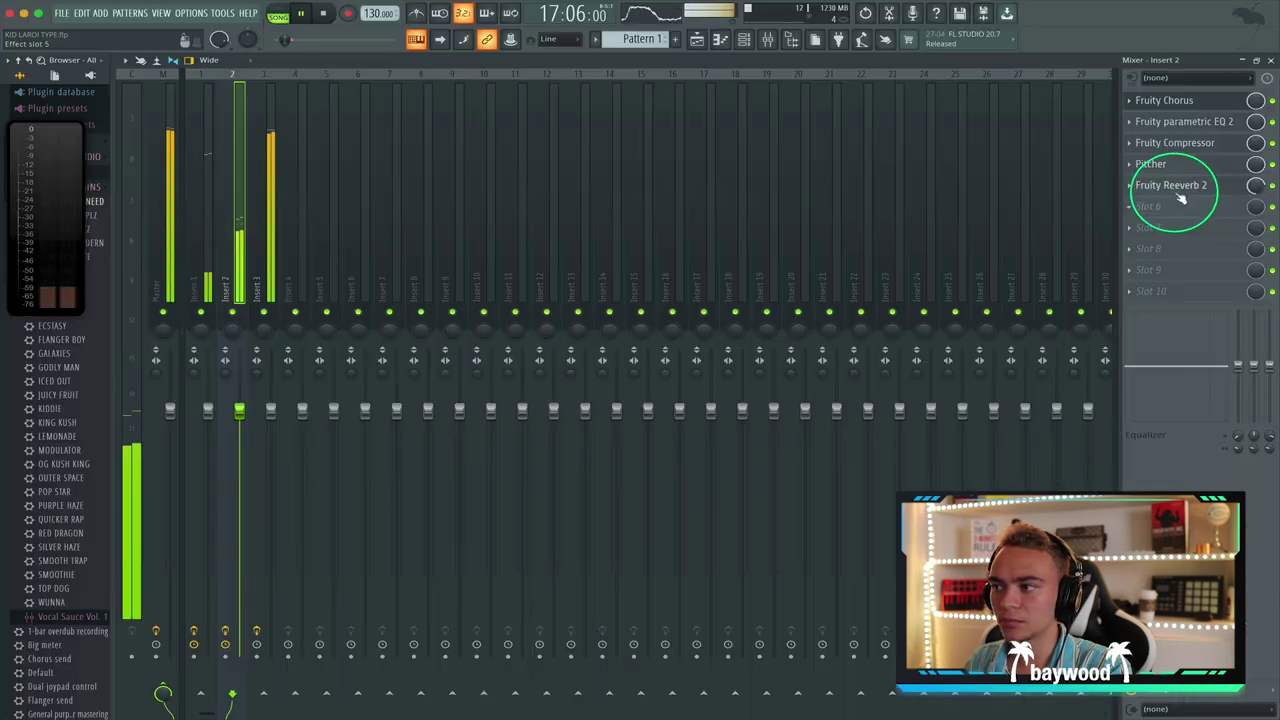
Step: Lower Insert 2's volume fader to about -2.6 dB during playback, check the Pitcher's correction speed, and close the plugin
left_click_drag(239, 410, 239, 440)
key("space")
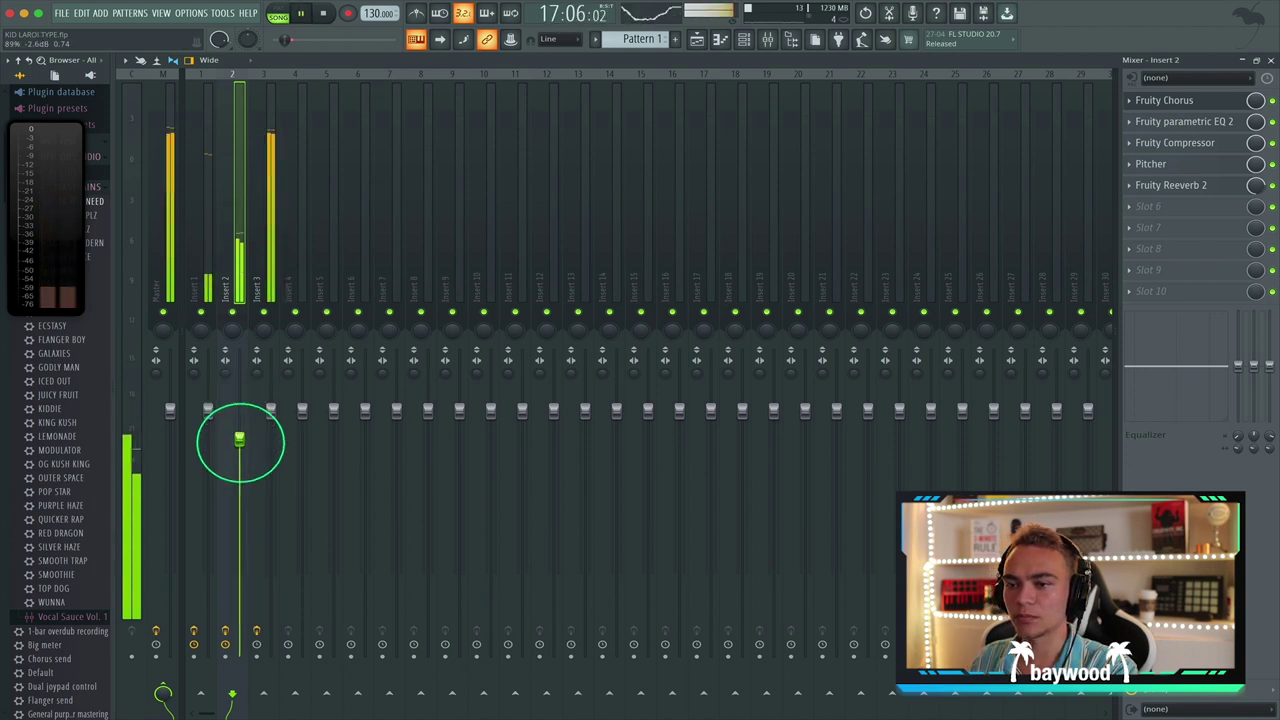
left_click(1185, 165)
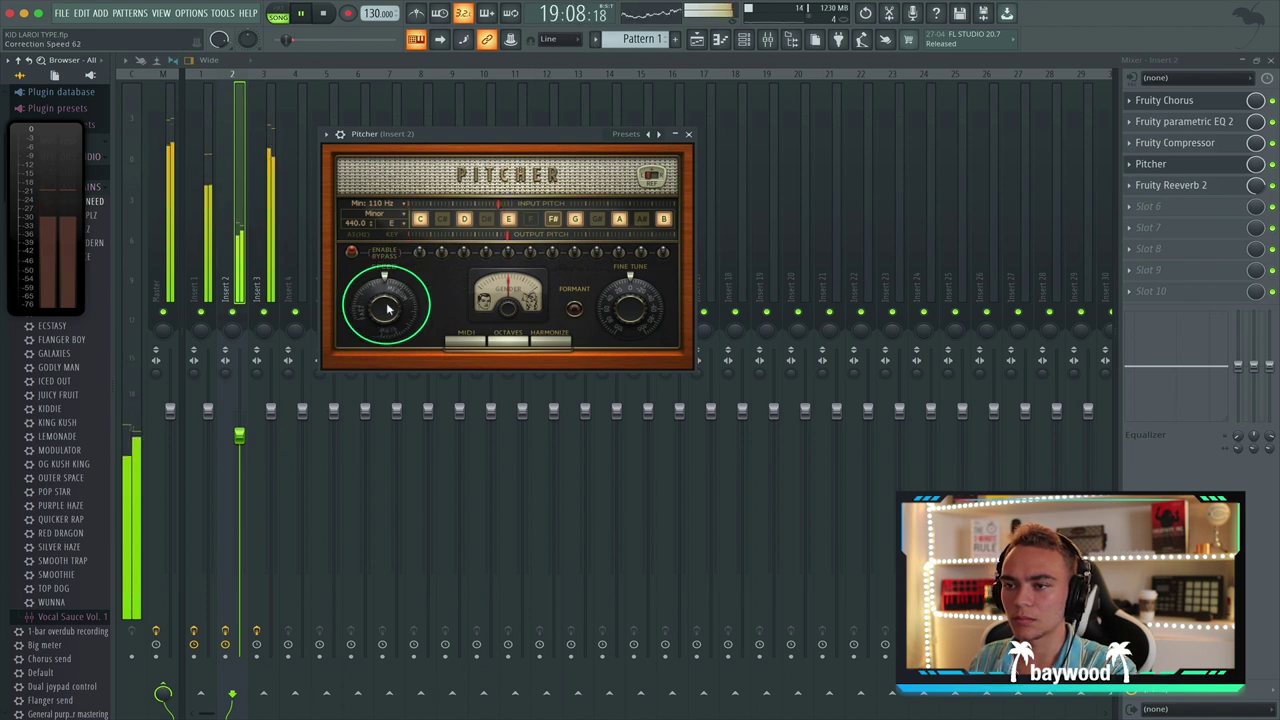
left_click(688, 133)
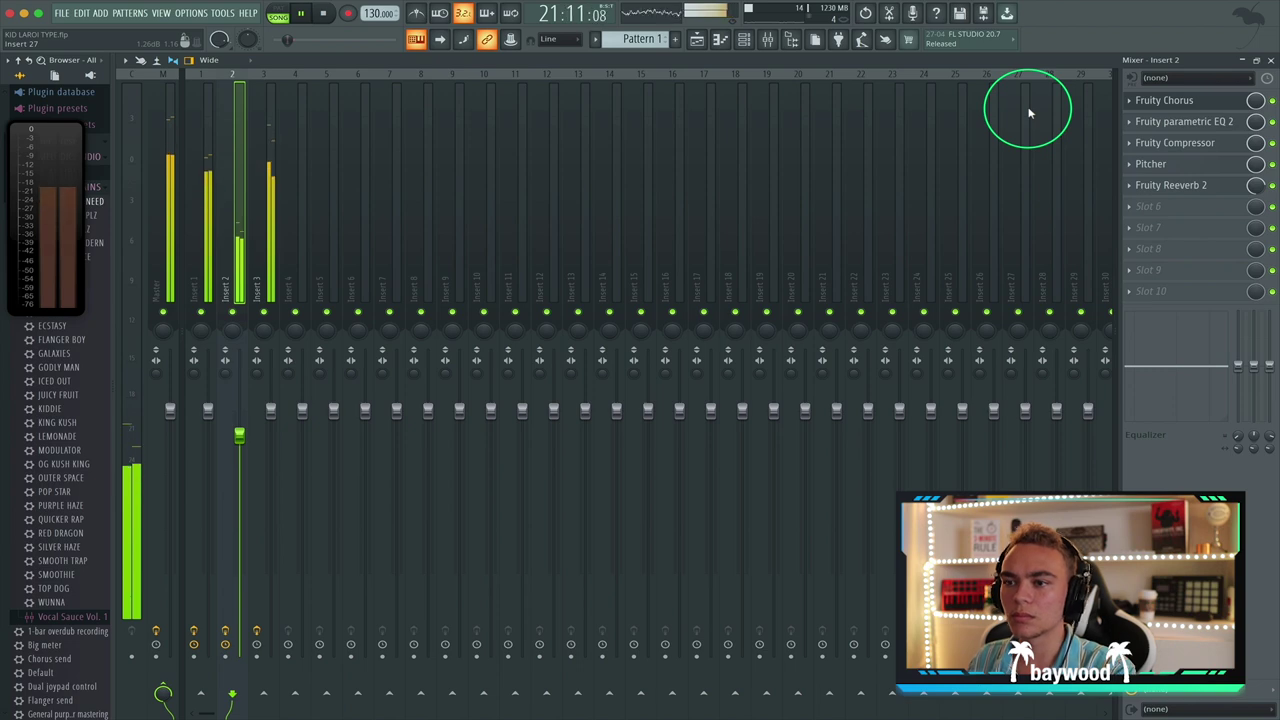
Step: Return to the playlist and mute the Insert 1 and Insert 2 vocal tracks during playback
left_click(1270, 60)
key("space")
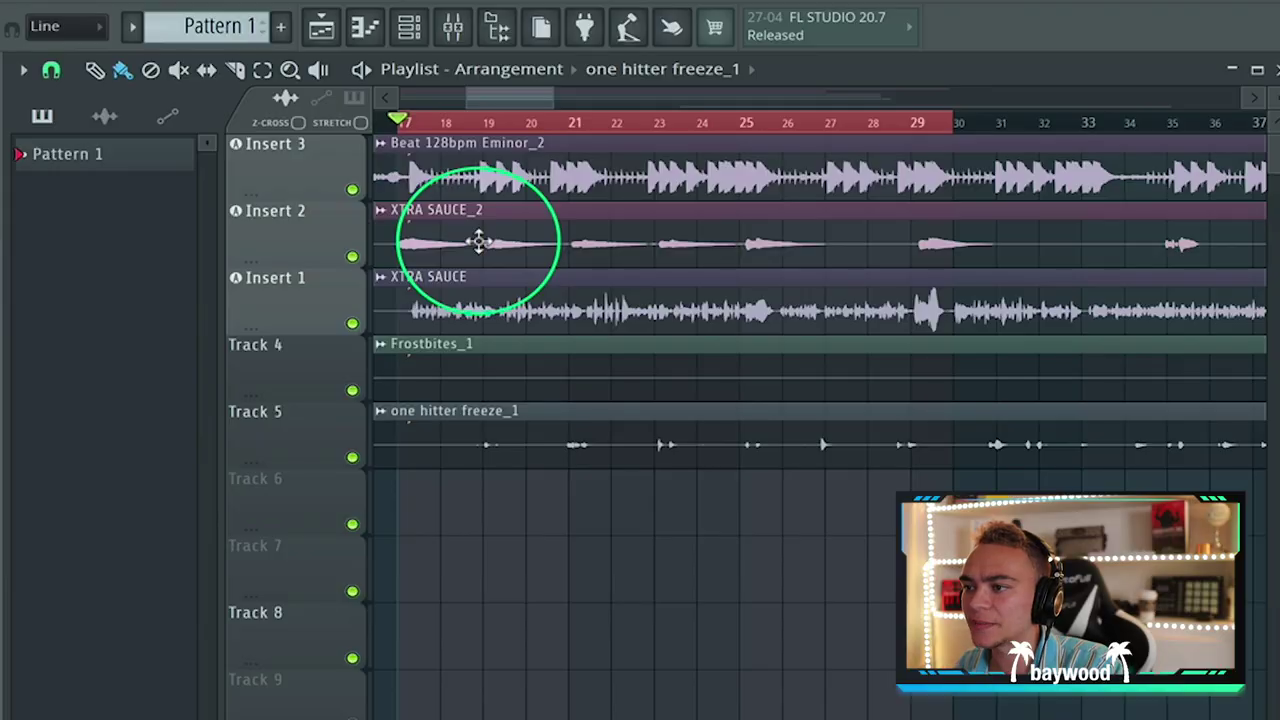
key("space")
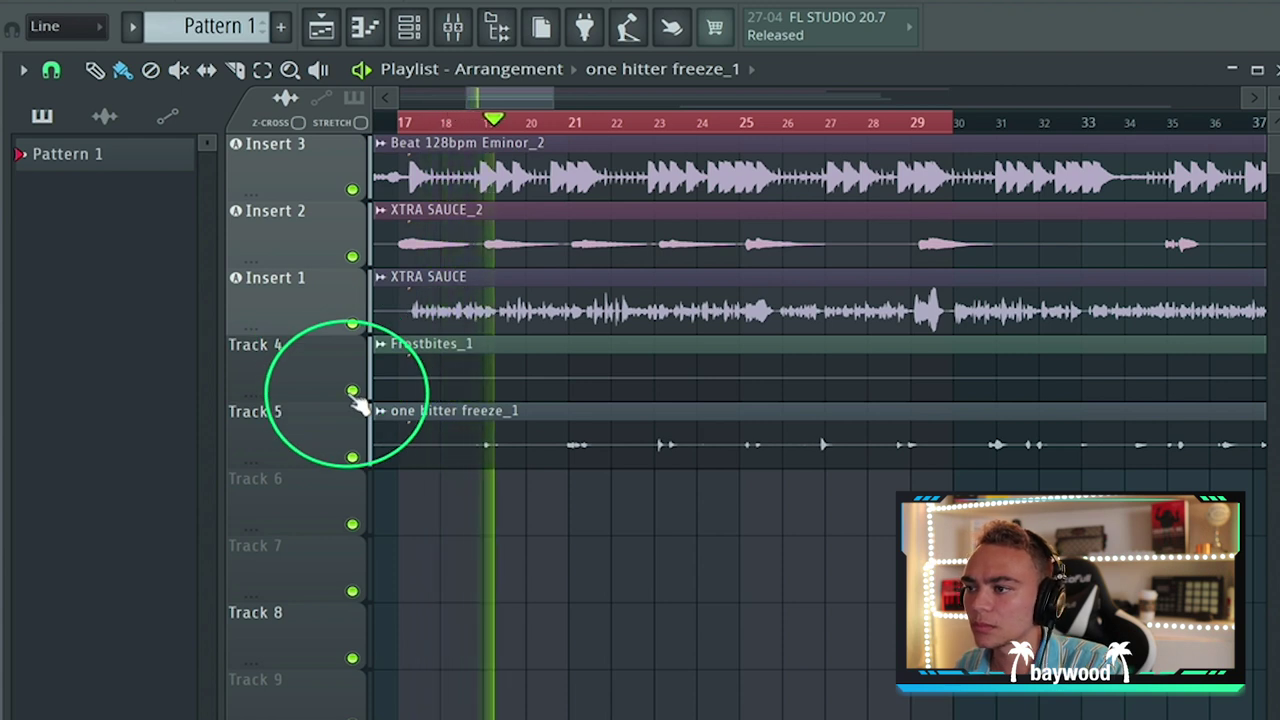
left_click_drag(352, 323, 356, 267)
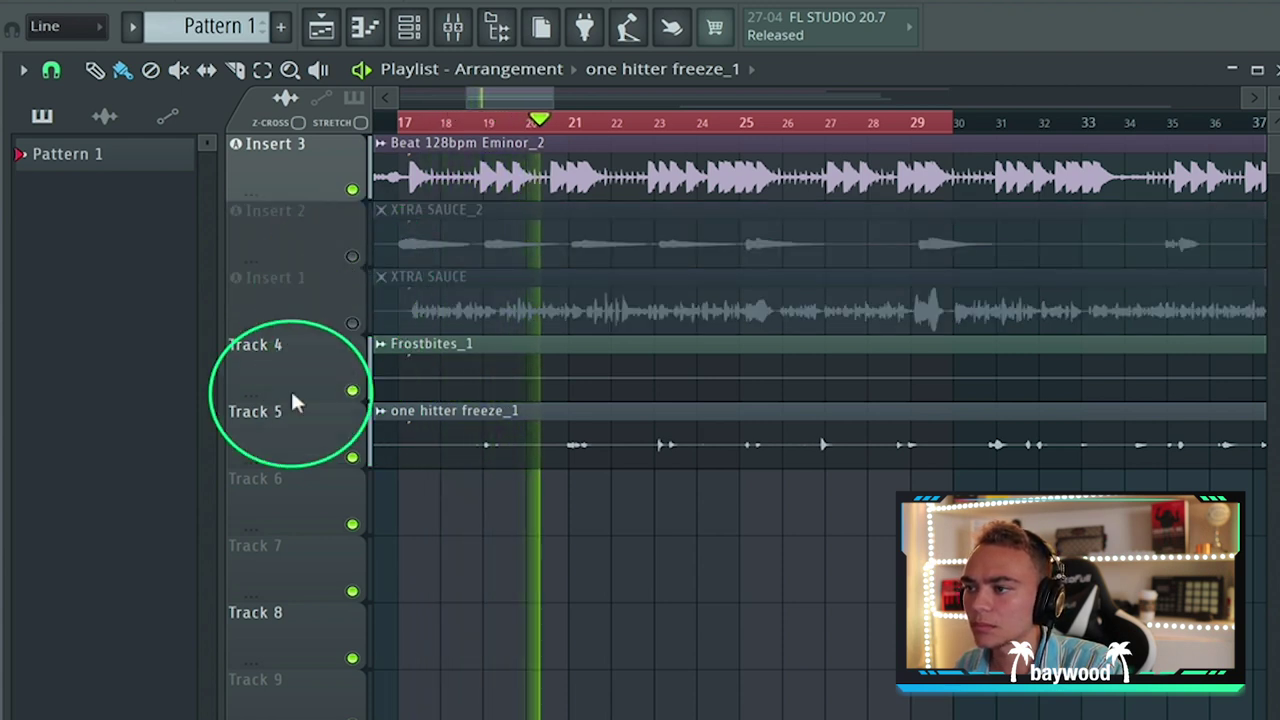
Step: Assign playlist Track 5, holding the one hitter freeze_1 clip, as an audio track linked to Insert 4
right_click(346, 449)
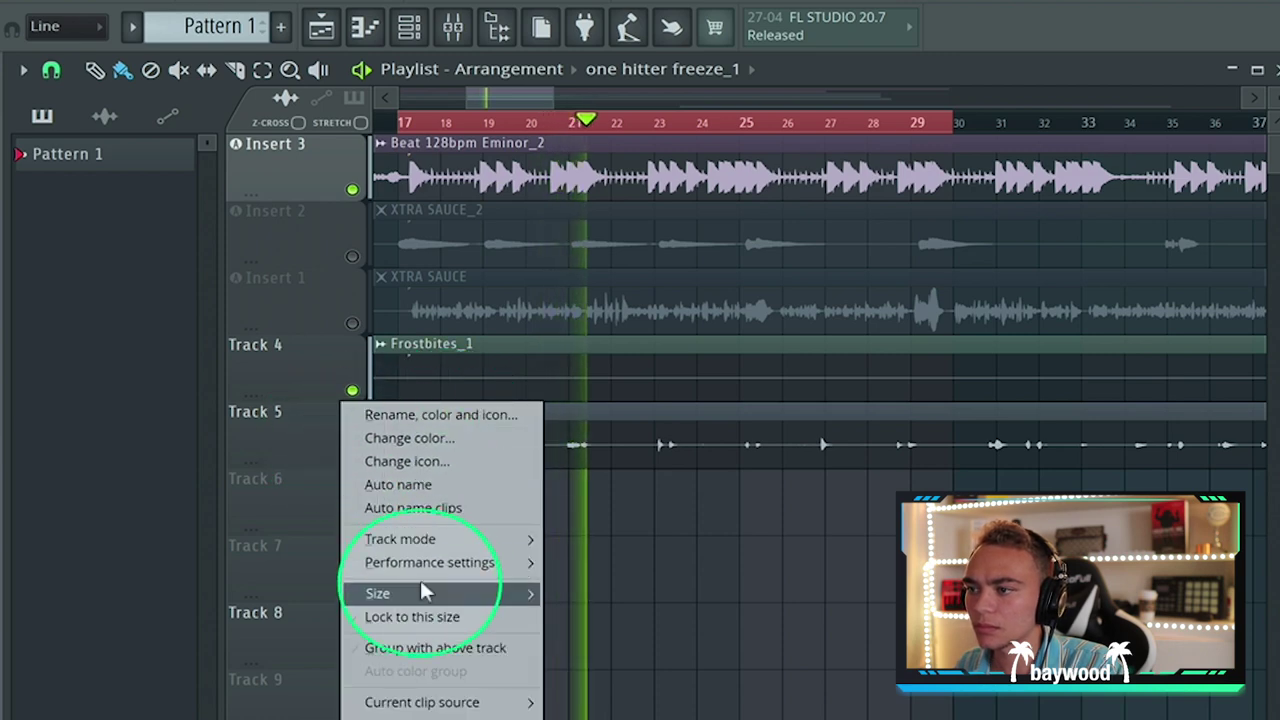
mouse_move(420, 539)
mouse_move(603, 563)
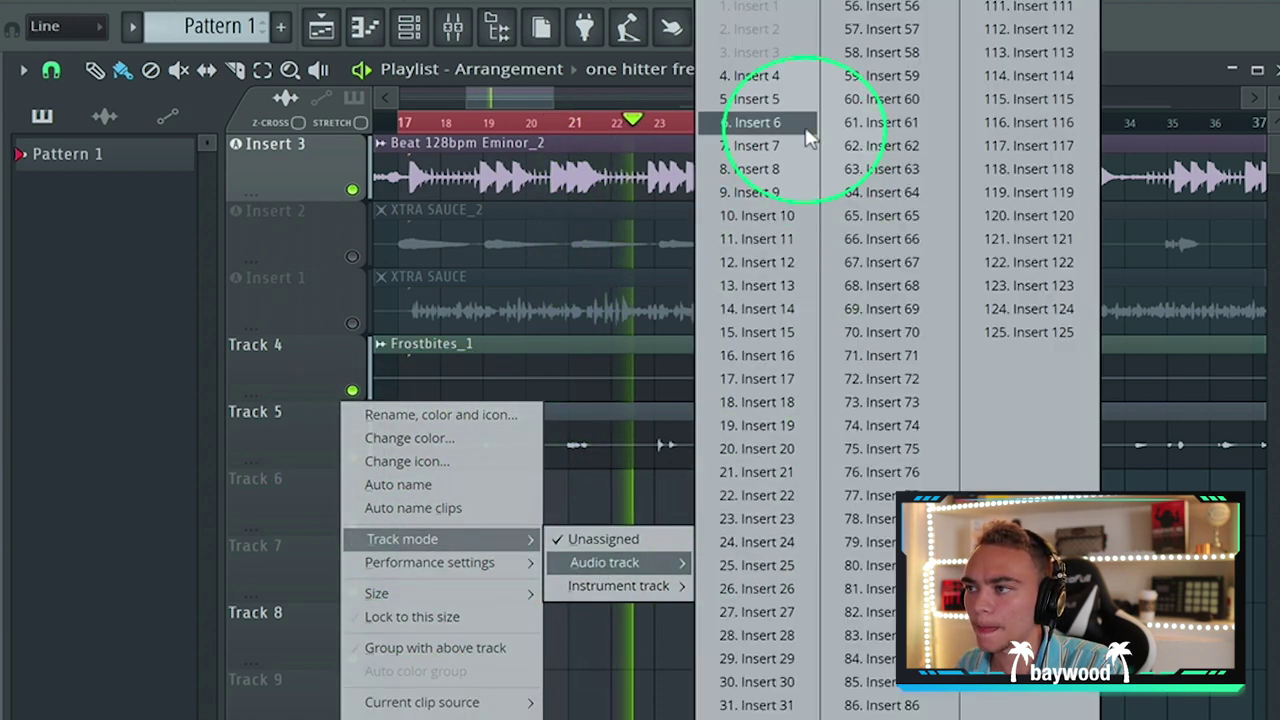
left_click(785, 76)
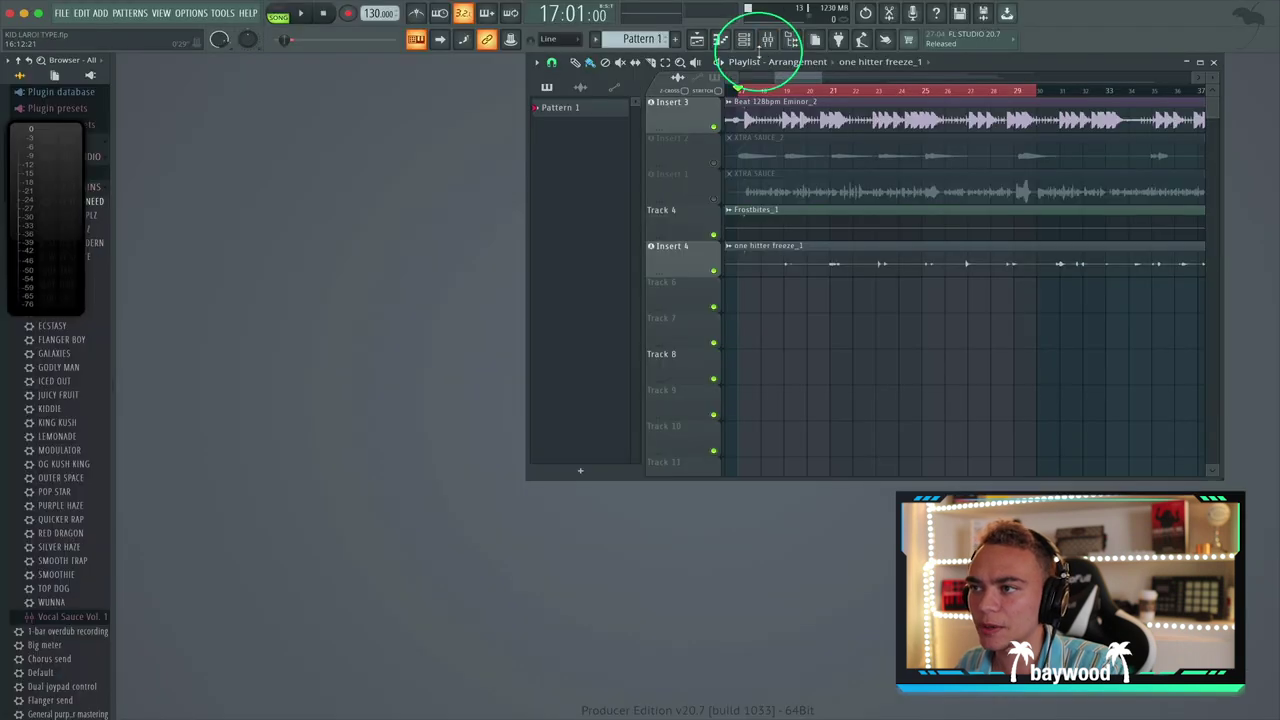
Step: Load Fruity Parametric EQ 2 into slot 1 of Insert 4, cut the lows with band 1, boost high-shelf band 7, and close it
left_click(453, 27)
key("space")
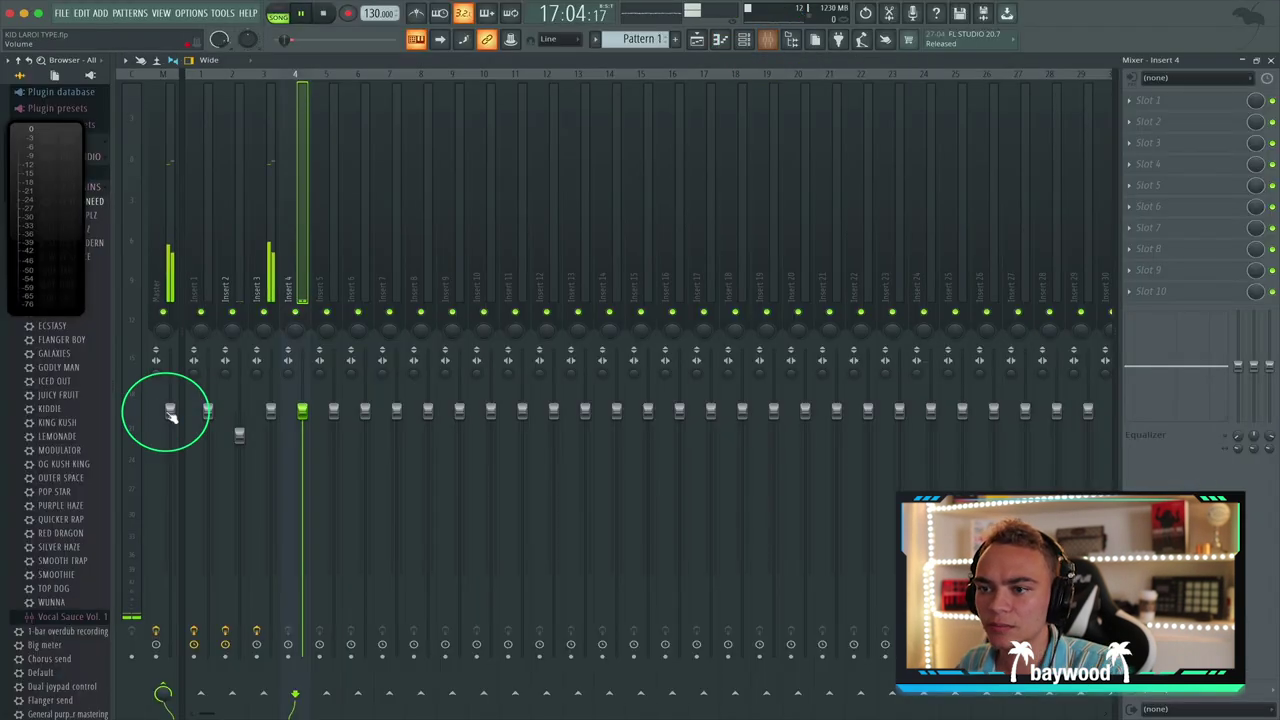
left_click(1125, 122)
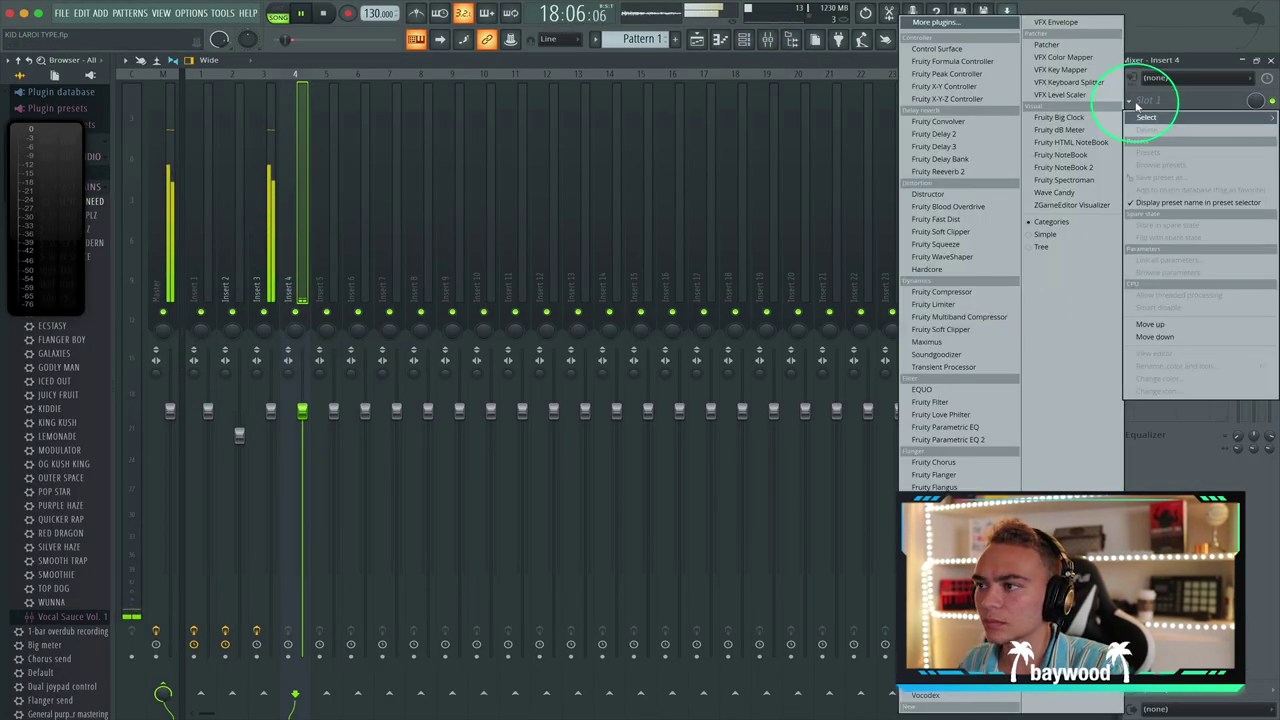
left_click(950, 440)
left_click_drag(214, 220, 268, 275)
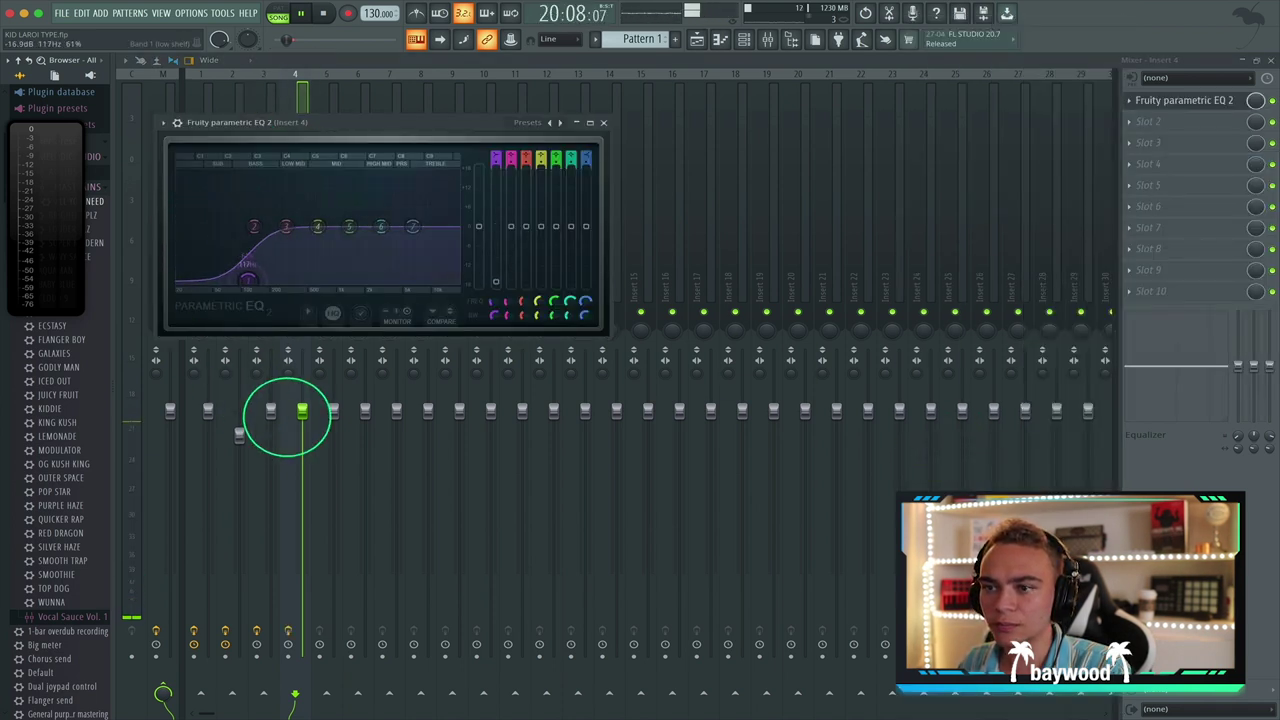
left_click_drag(413, 228, 418, 210)
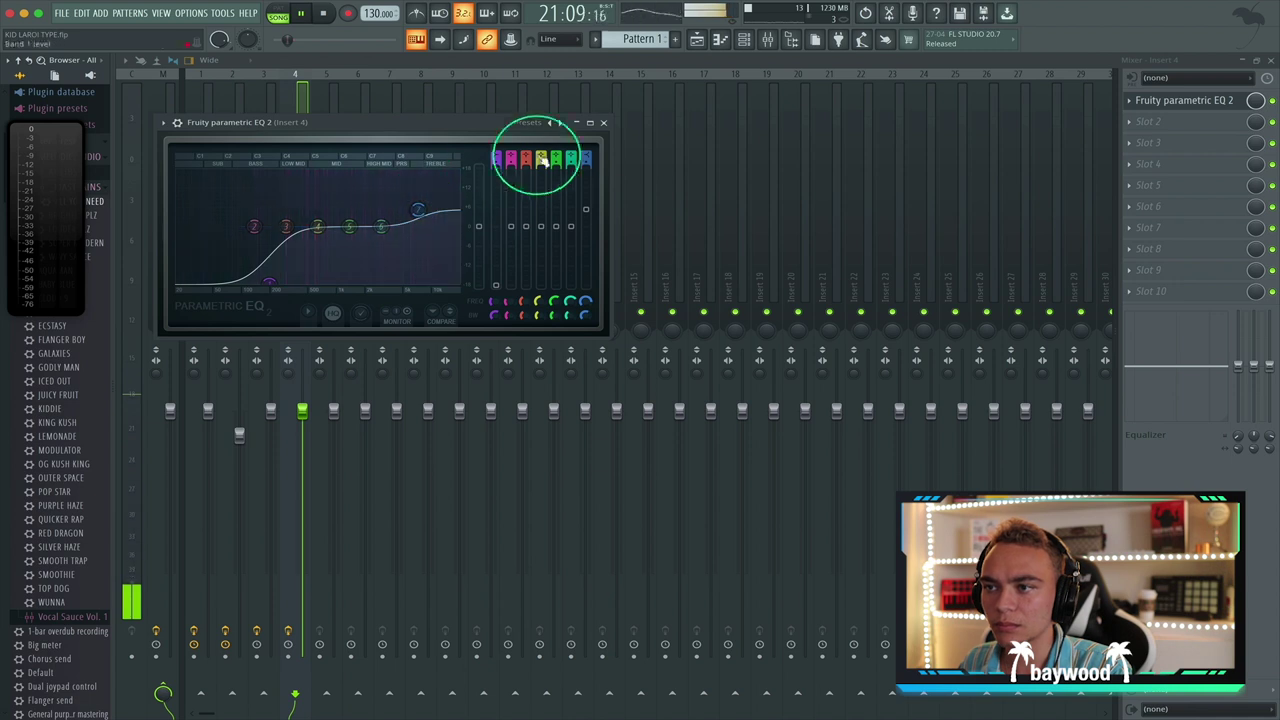
left_click(604, 124)
key("space")
Step: Load Fruity Compressor into slot 2 of Insert 4 and set Threshold to -26.7 dB, Ratio to 8.4:1 and Gain to 8.2 dB
left_click(1124, 122)
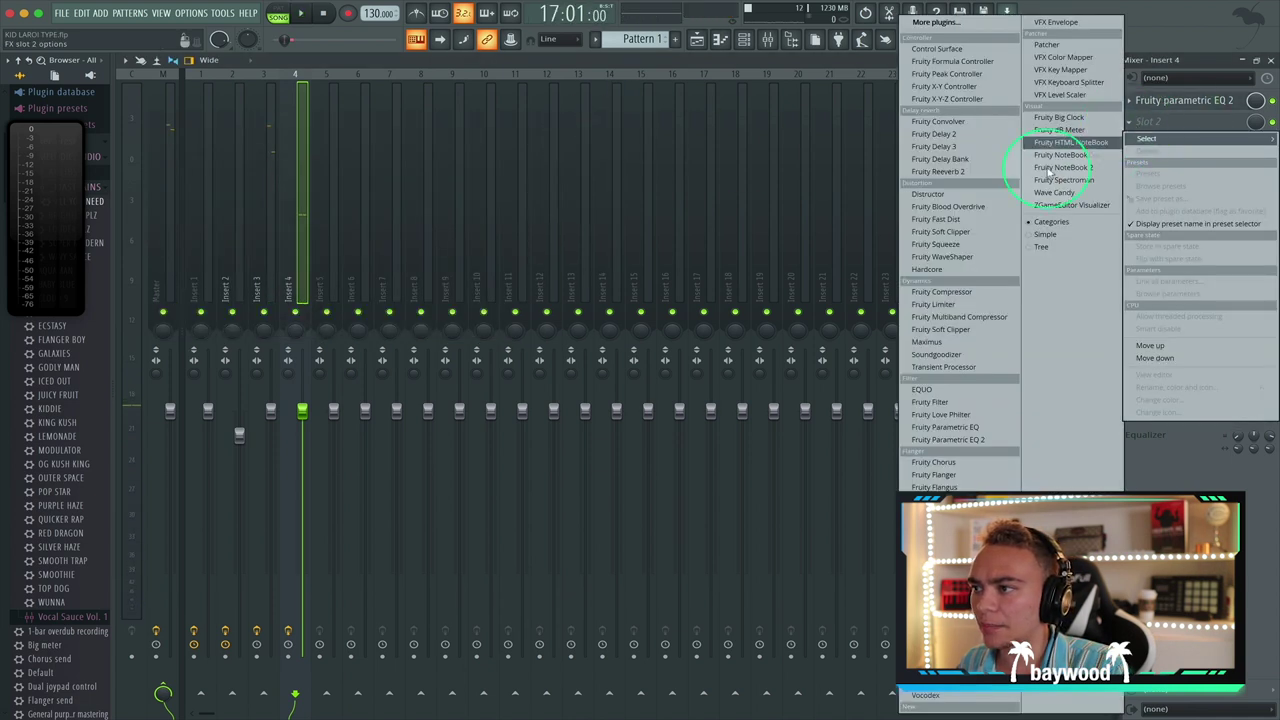
left_click(955, 291)
key("space")
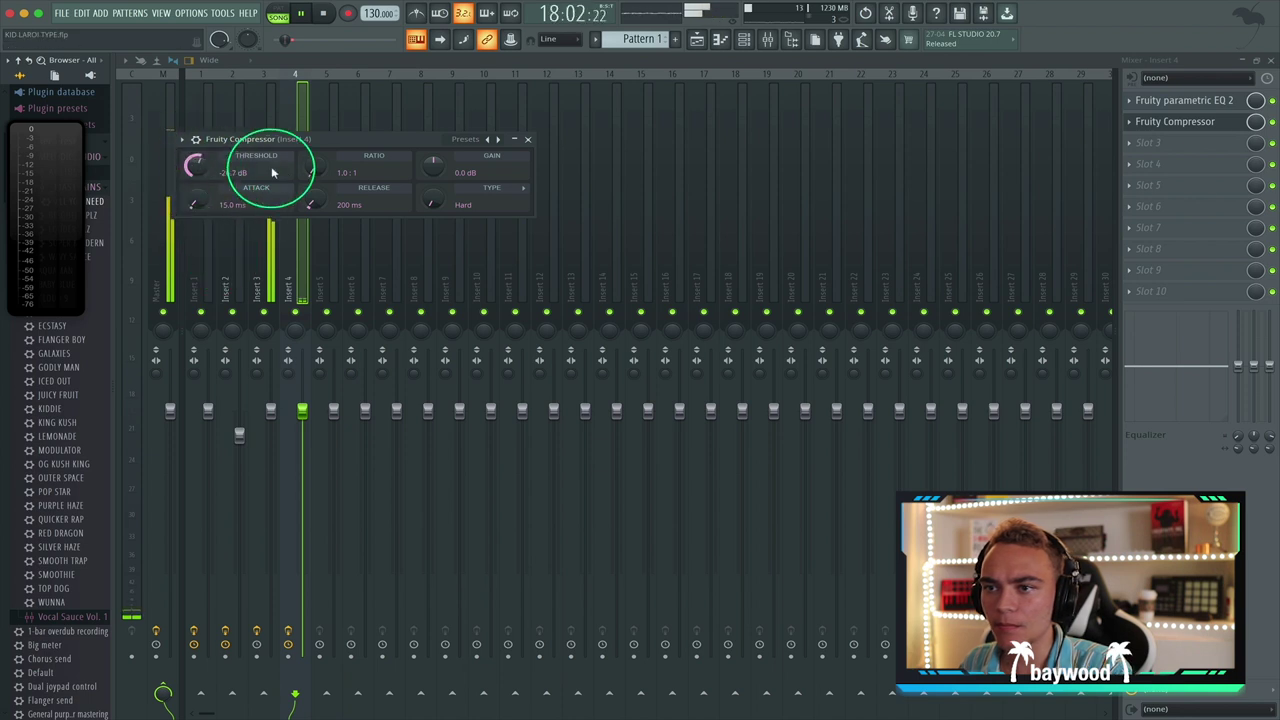
left_click_drag(310, 170, 303, 158)
left_click_drag(435, 162, 433, 152)
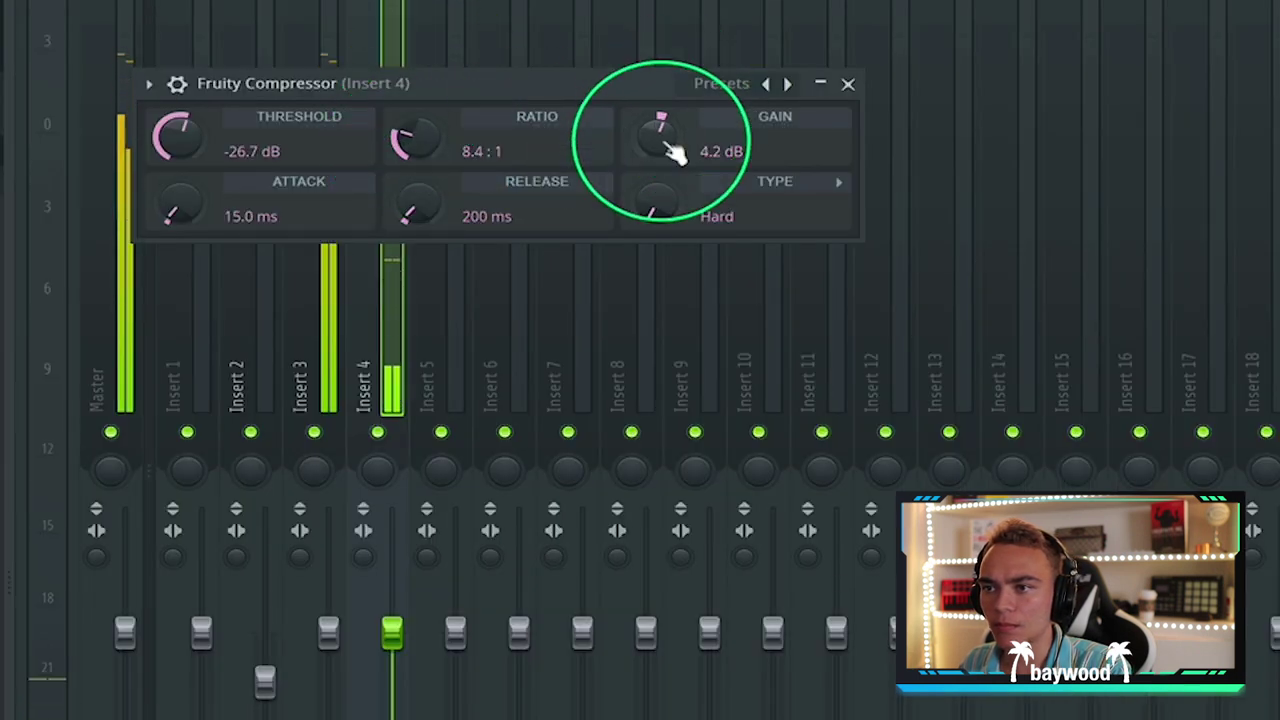
left_click_drag(660, 140, 663, 152)
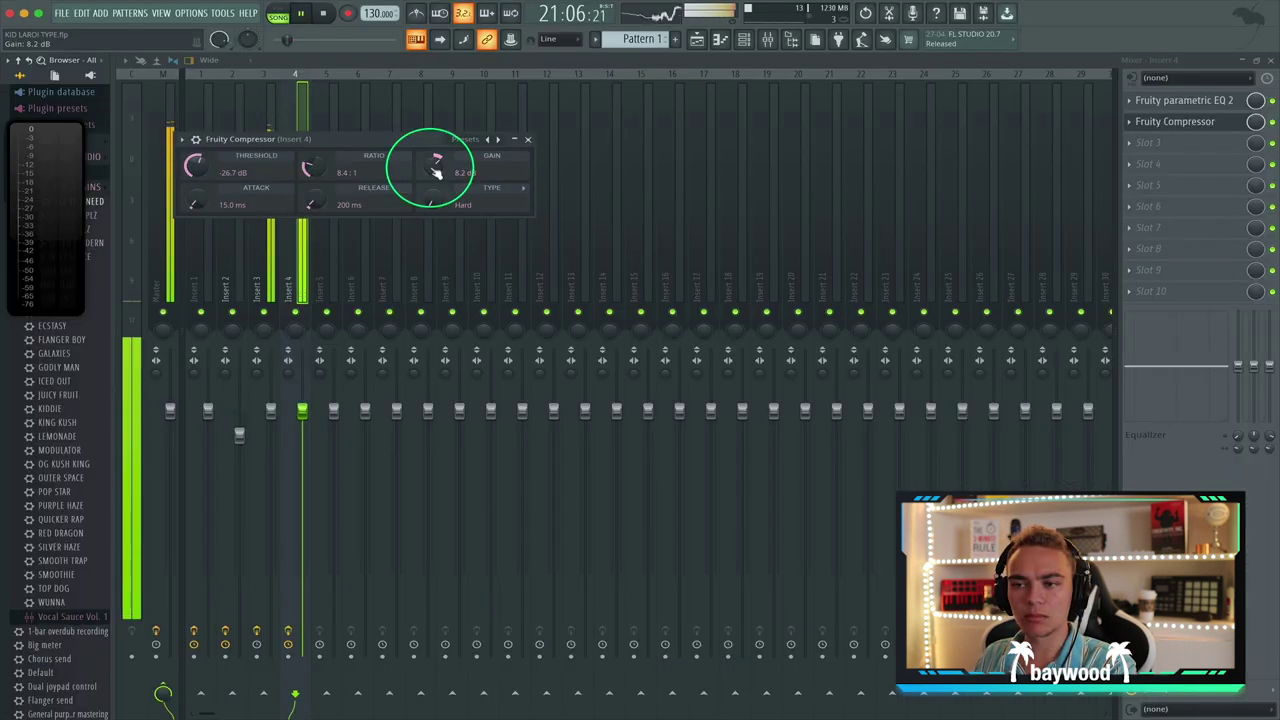
left_click(527, 142)
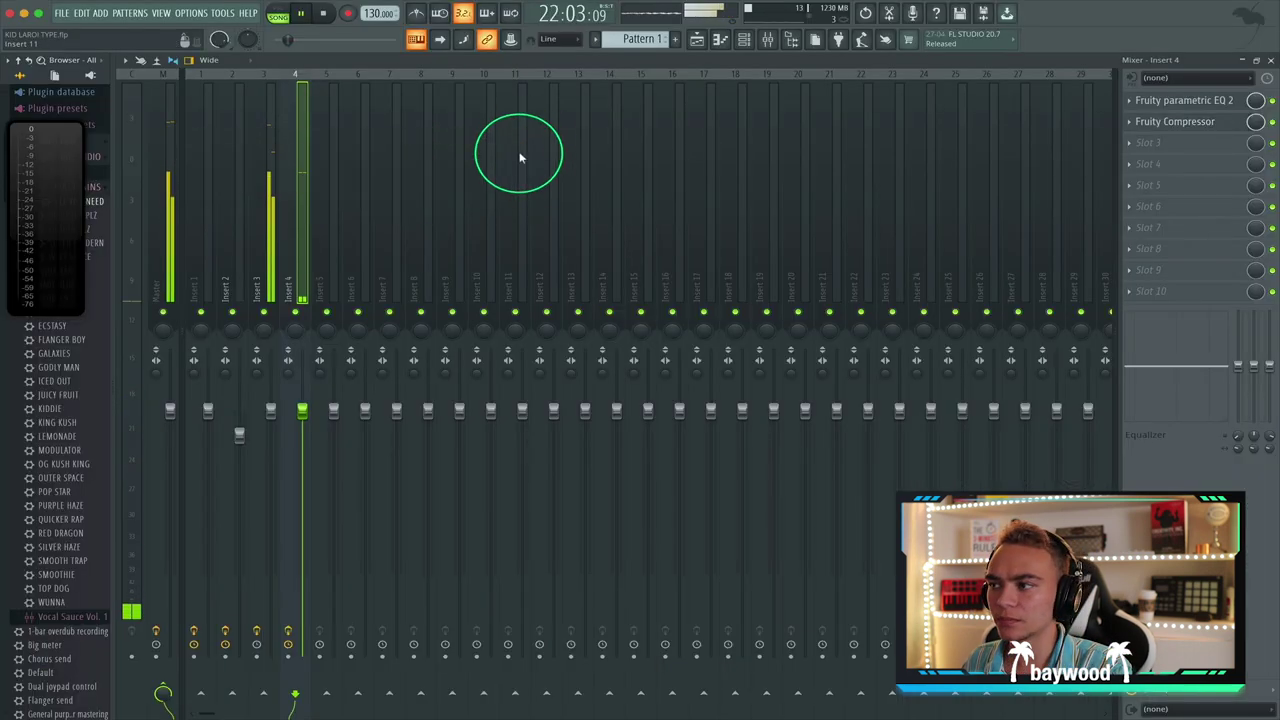
Step: Load Fruity Reeverb 2 into slot 3 of Insert 4, adjust its high and low cuts, maximize Size, and raise the wet and dry levels
left_click(1129, 148)
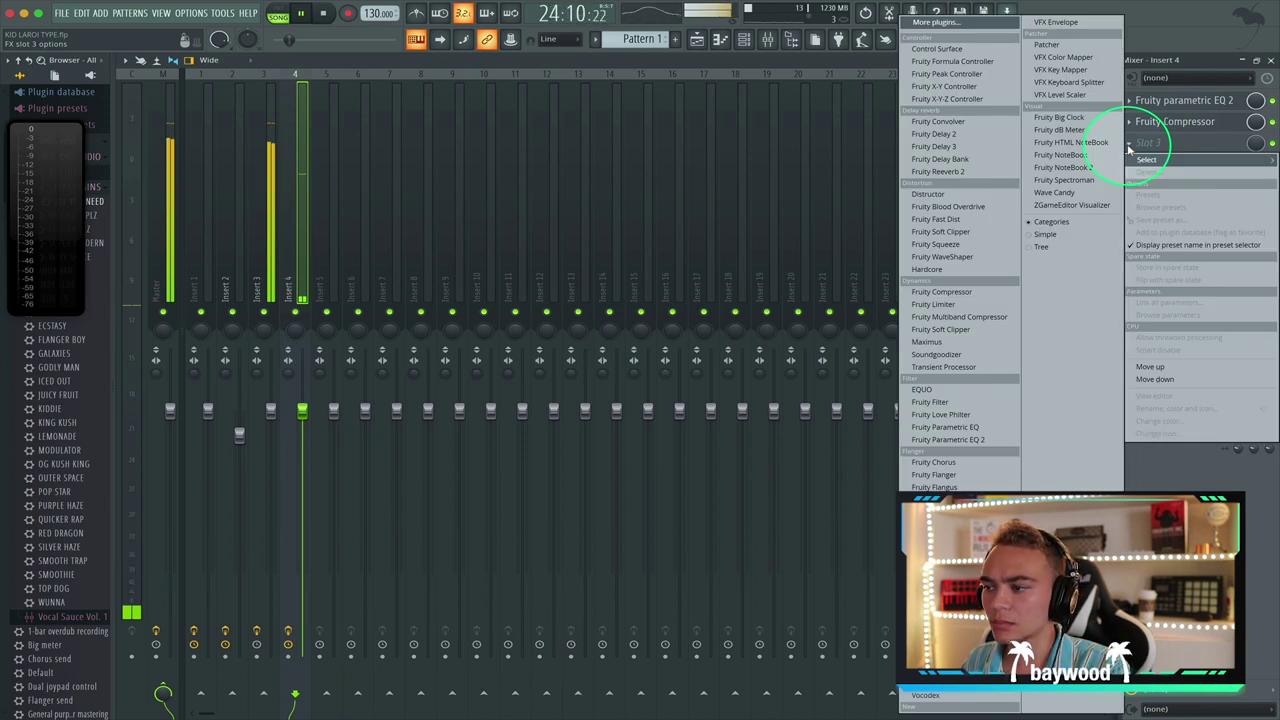
left_click_drag(985, 171, 528, 123)
left_click_drag(403, 157, 566, 249)
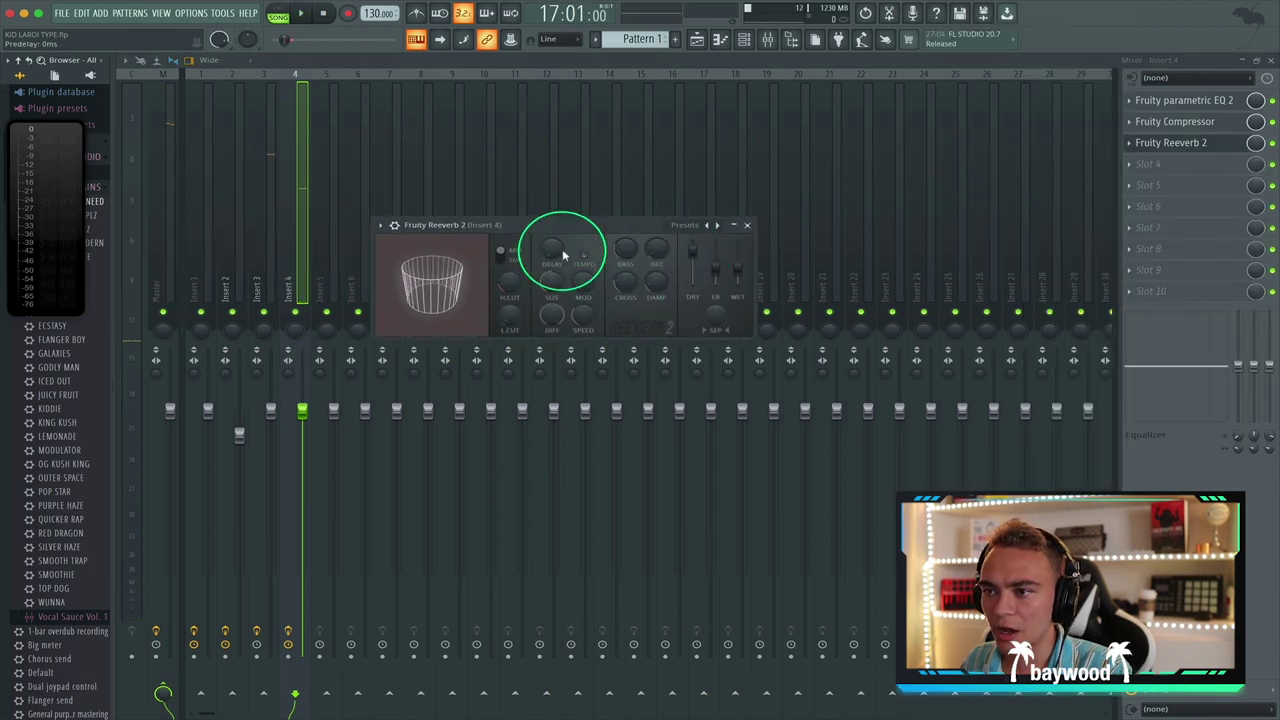
left_click_drag(480, 86, 456, 88)
left_click_drag(644, 137, 672, 40)
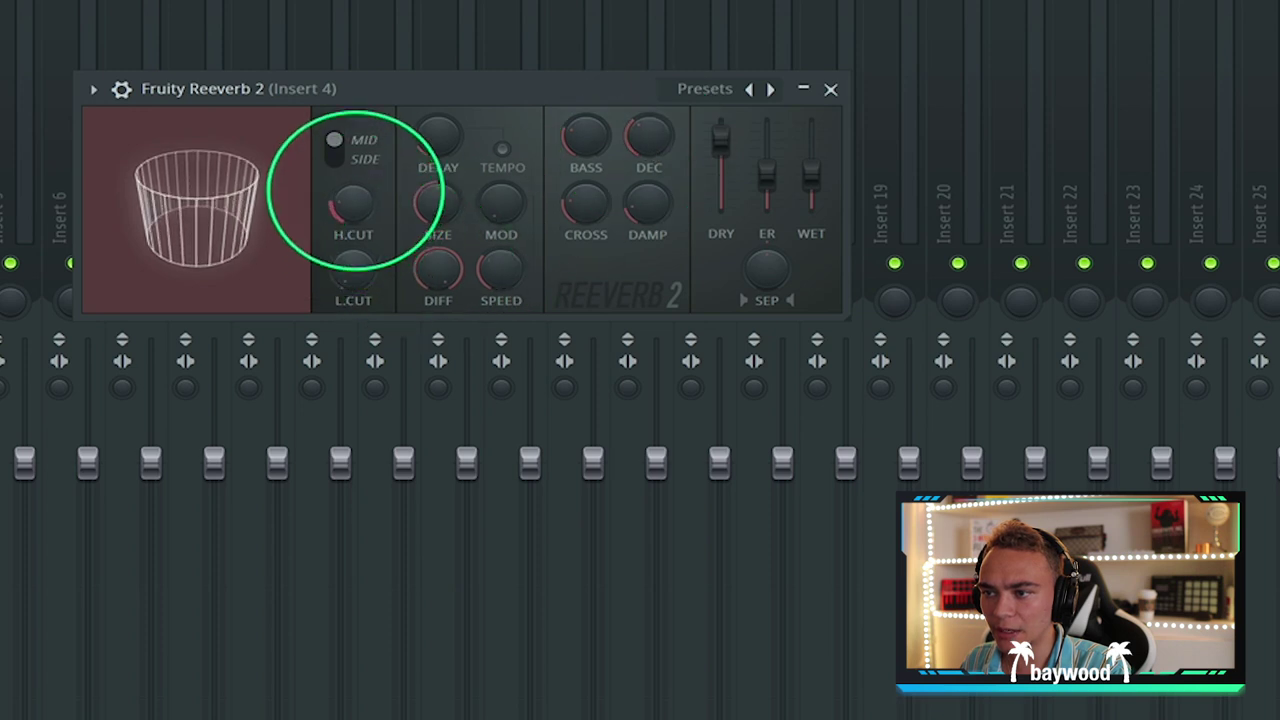
left_click_drag(354, 280, 343, 216)
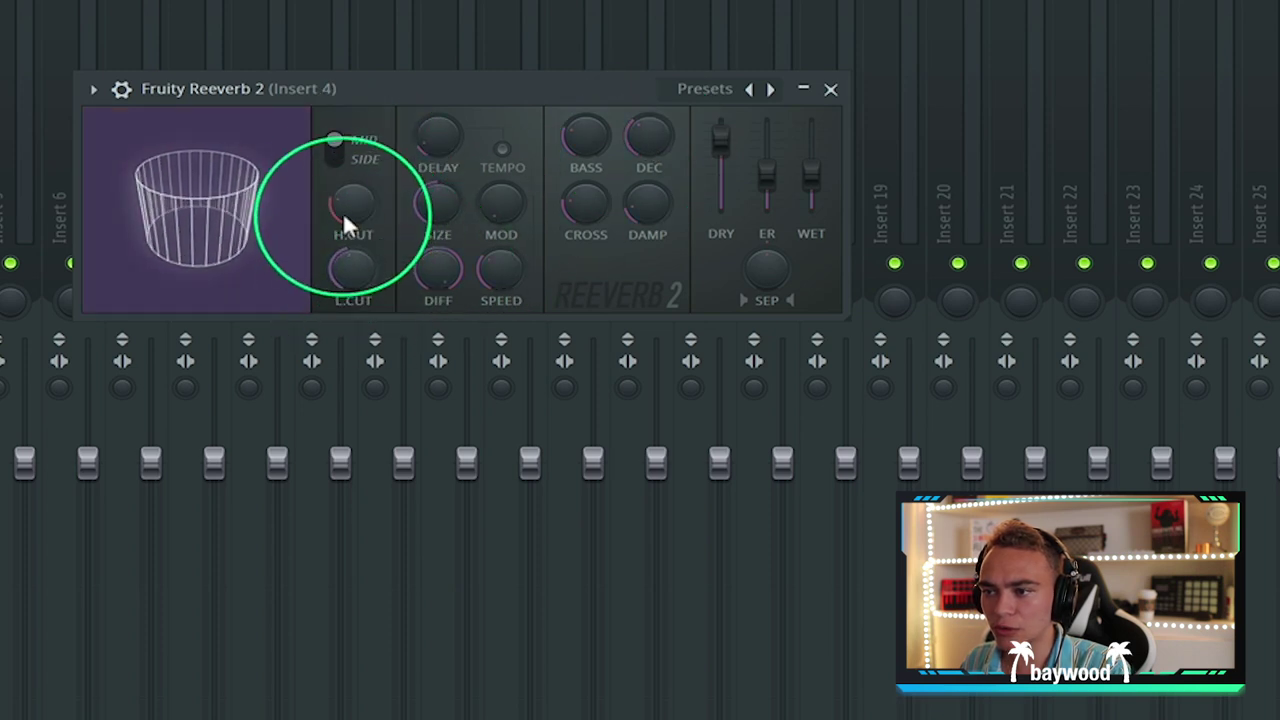
mouse_move(437, 203)
left_mouse_down()
mouse_move(429, 210)
mouse_move(434, 201)
left_mouse_up()
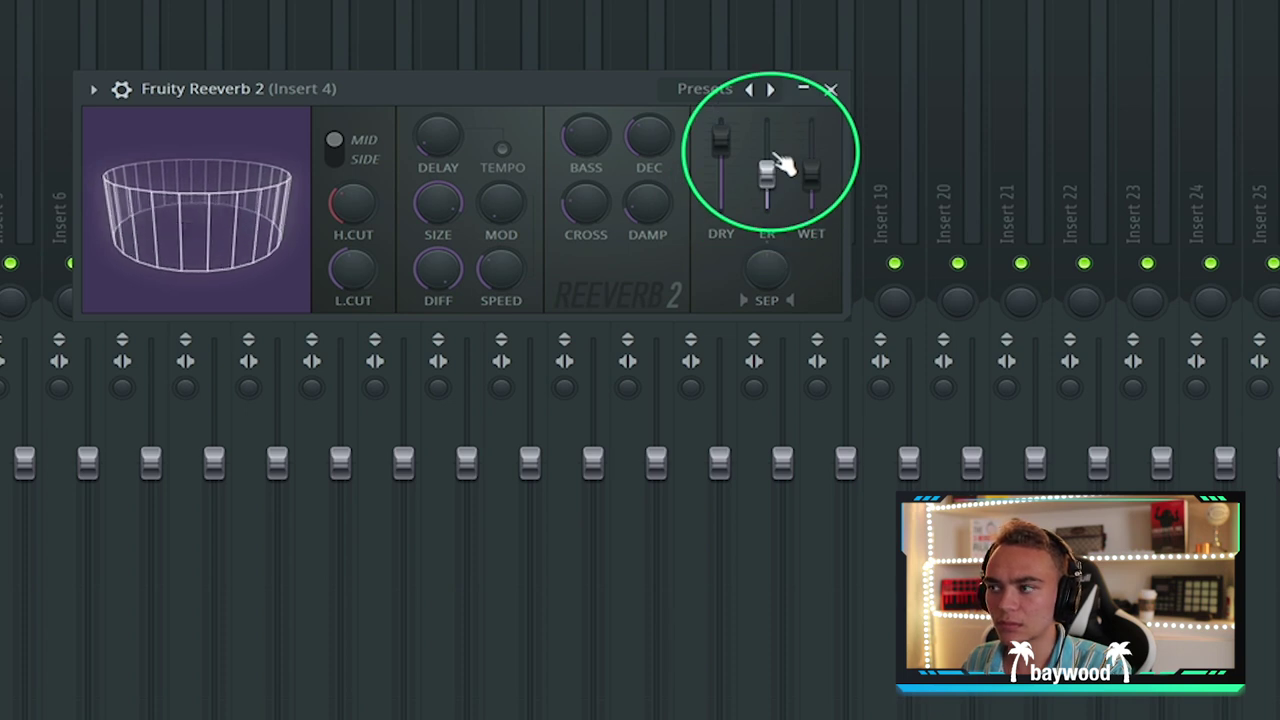
left_click_drag(811, 172, 812, 150)
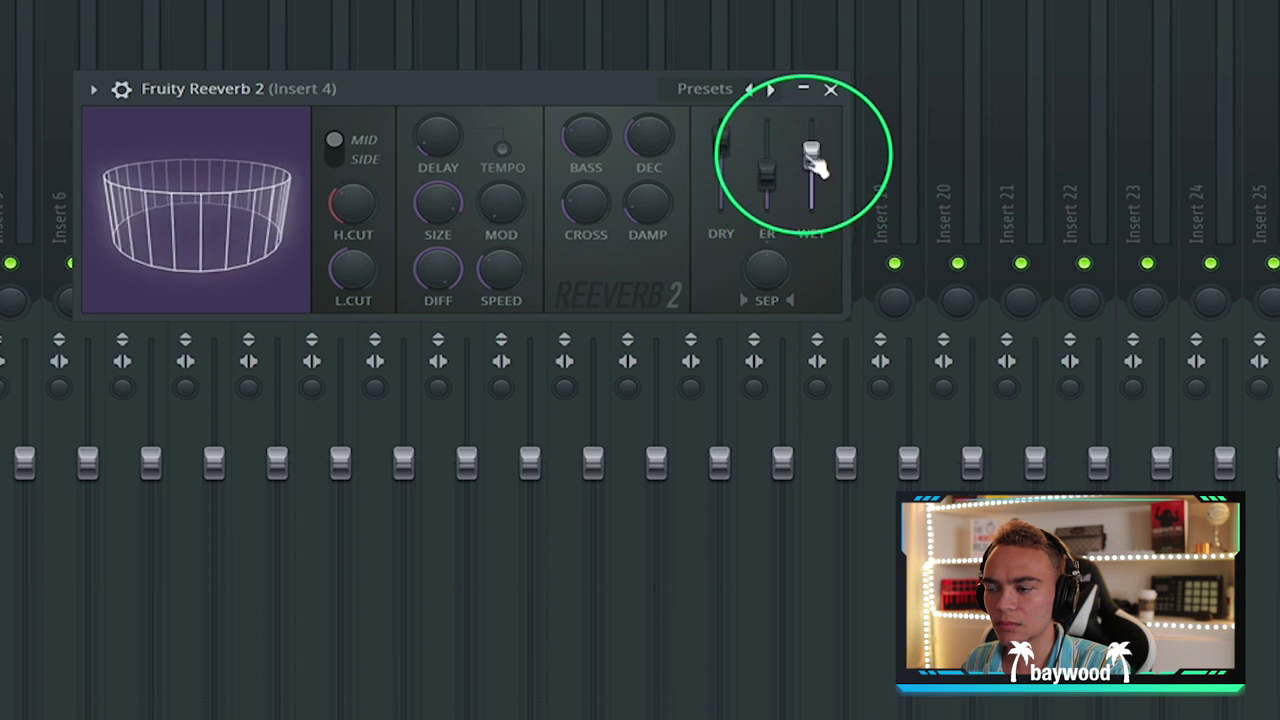
left_click_drag(720, 140, 720, 122)
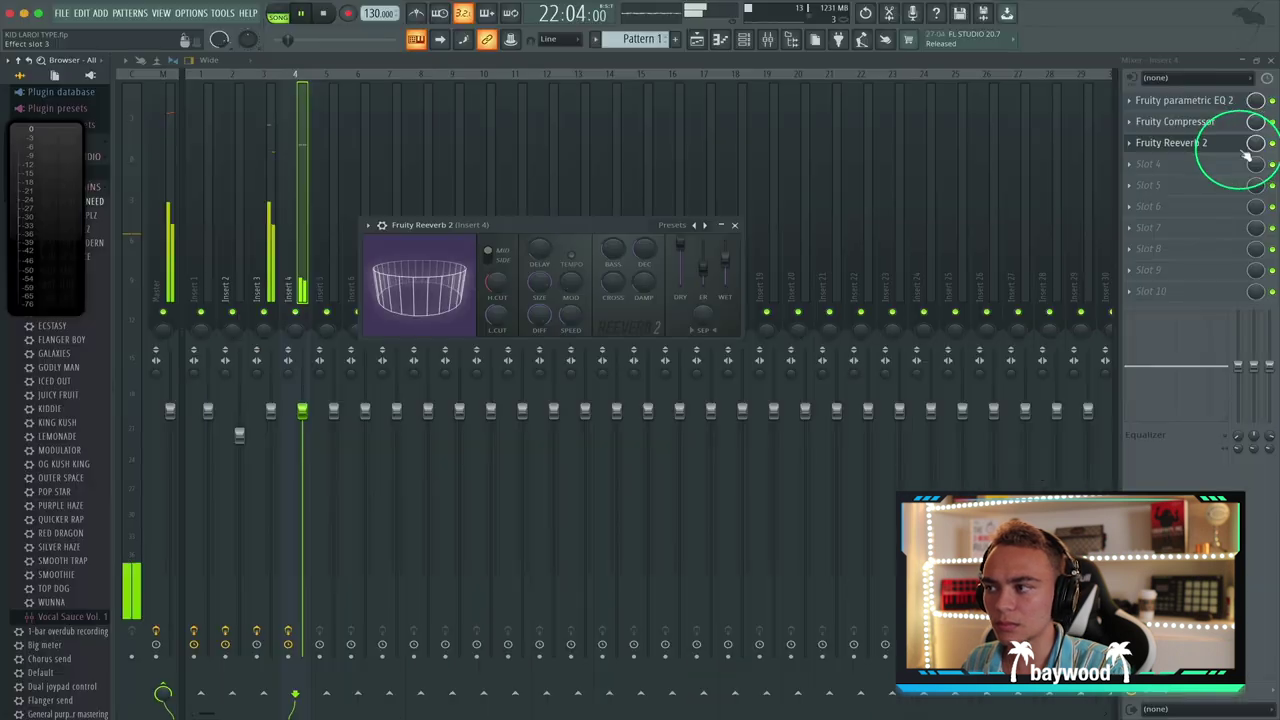
Step: Reopen Insert 4's Fruity Compressor, set its Gain to 5.8 dB during playback, and close it
left_click(1175, 121)
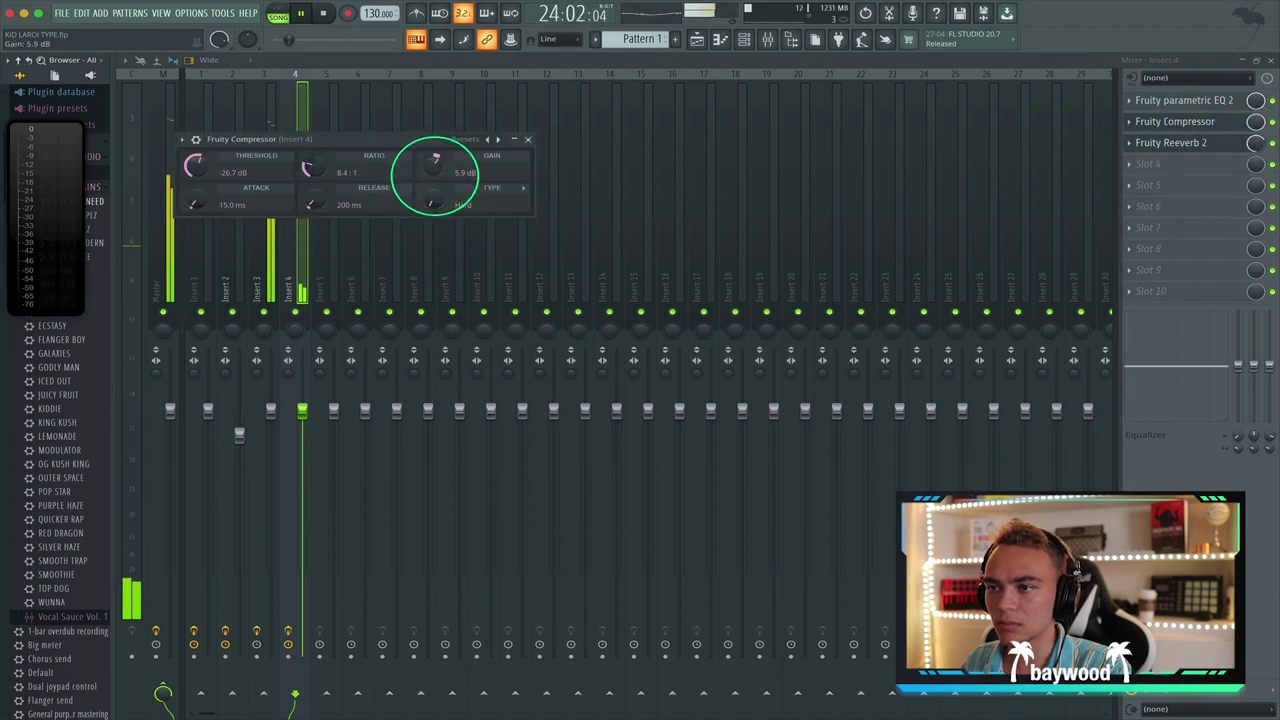
scroll(436, 158, "down", 1)
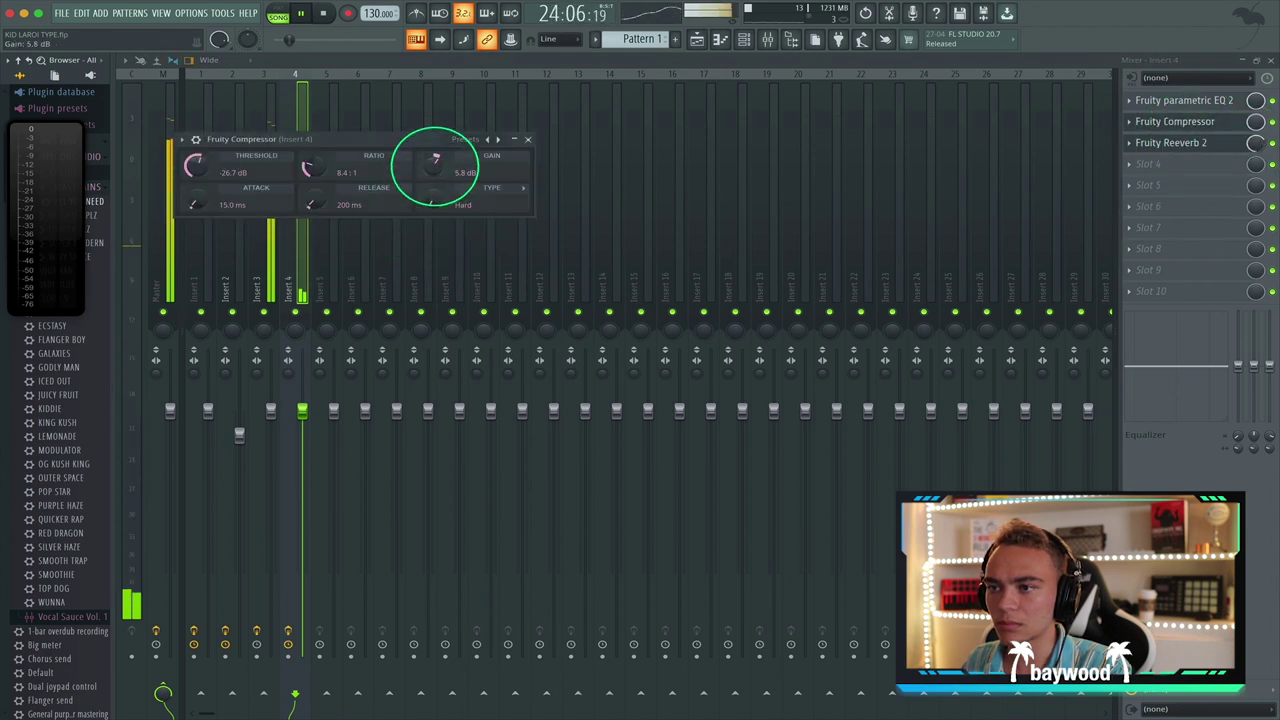
left_click(528, 141)
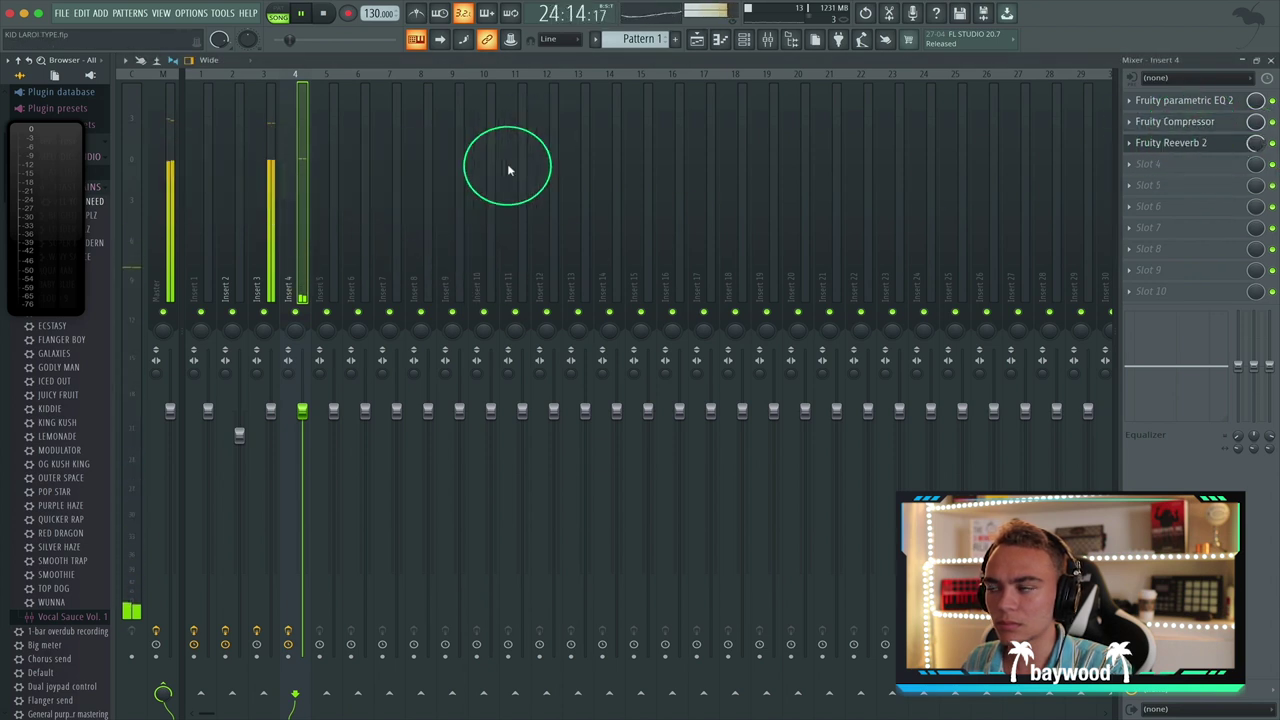
Step: Return to the playlist, unmute the Insert 2 and Insert 1 vocal tracks, and play all the tracks together
left_click(1270, 60)
key("space")
left_click(713, 163)
left_click(713, 199)
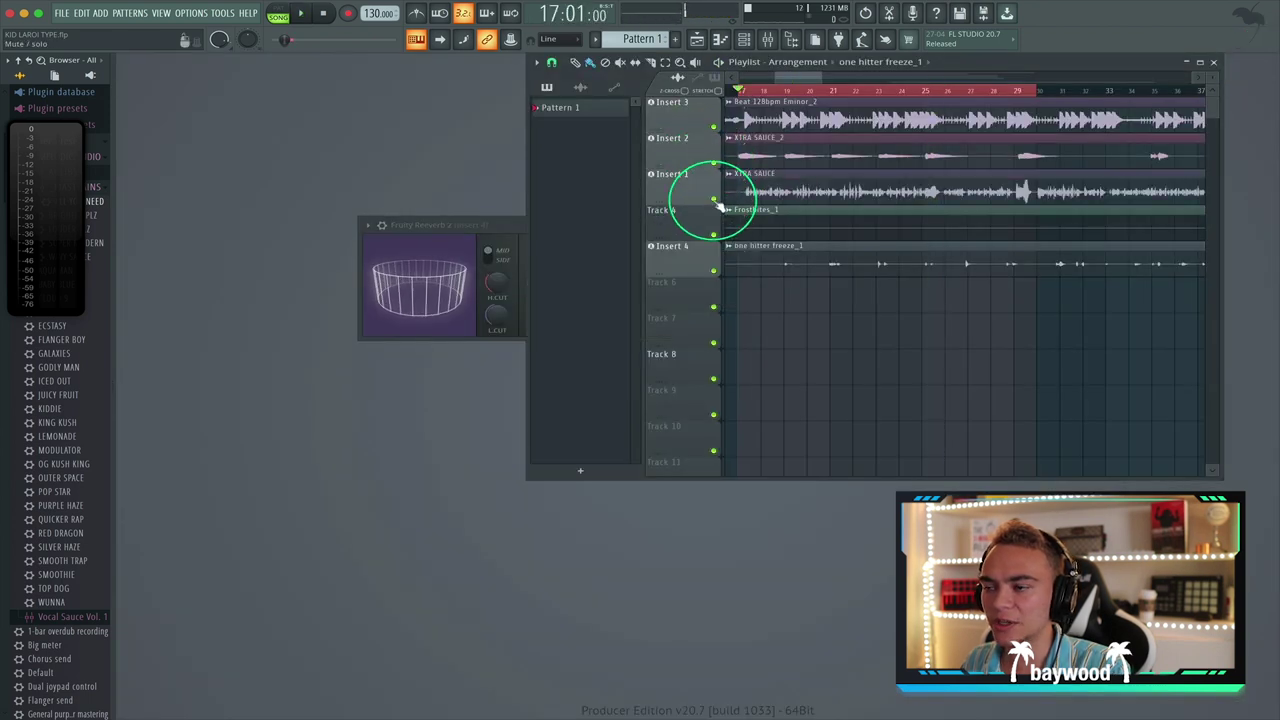
key("space")
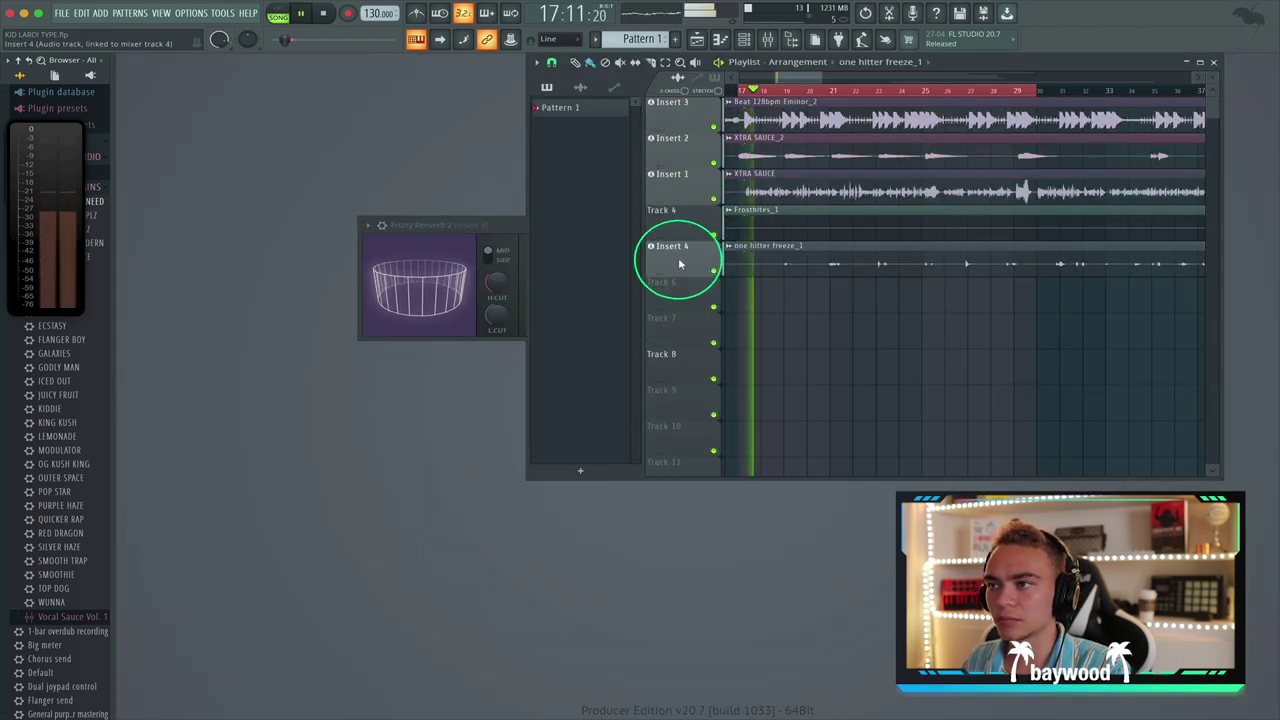
Step: Lower Insert 4's Fruity Compressor Gain to 4.4 dB in the mixer during playback, checking the Fruity Reeverb 2 settings before and after
left_click(772, 40)
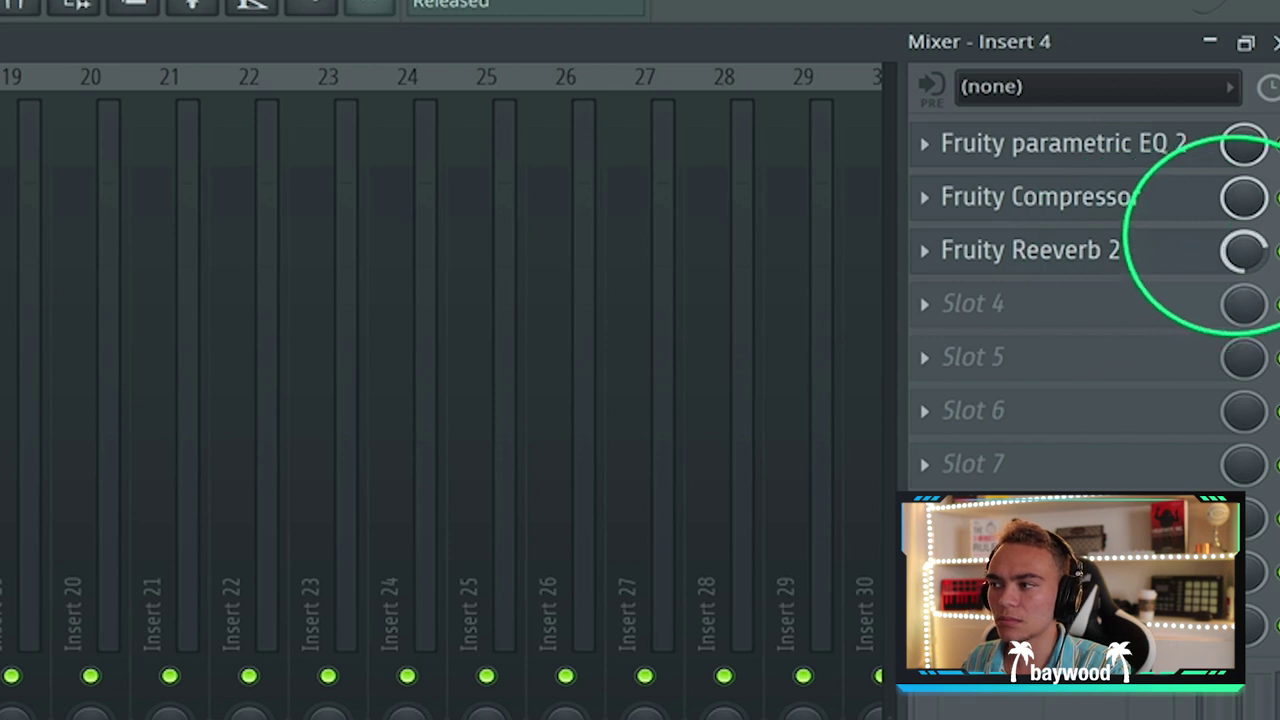
left_click(1080, 266)
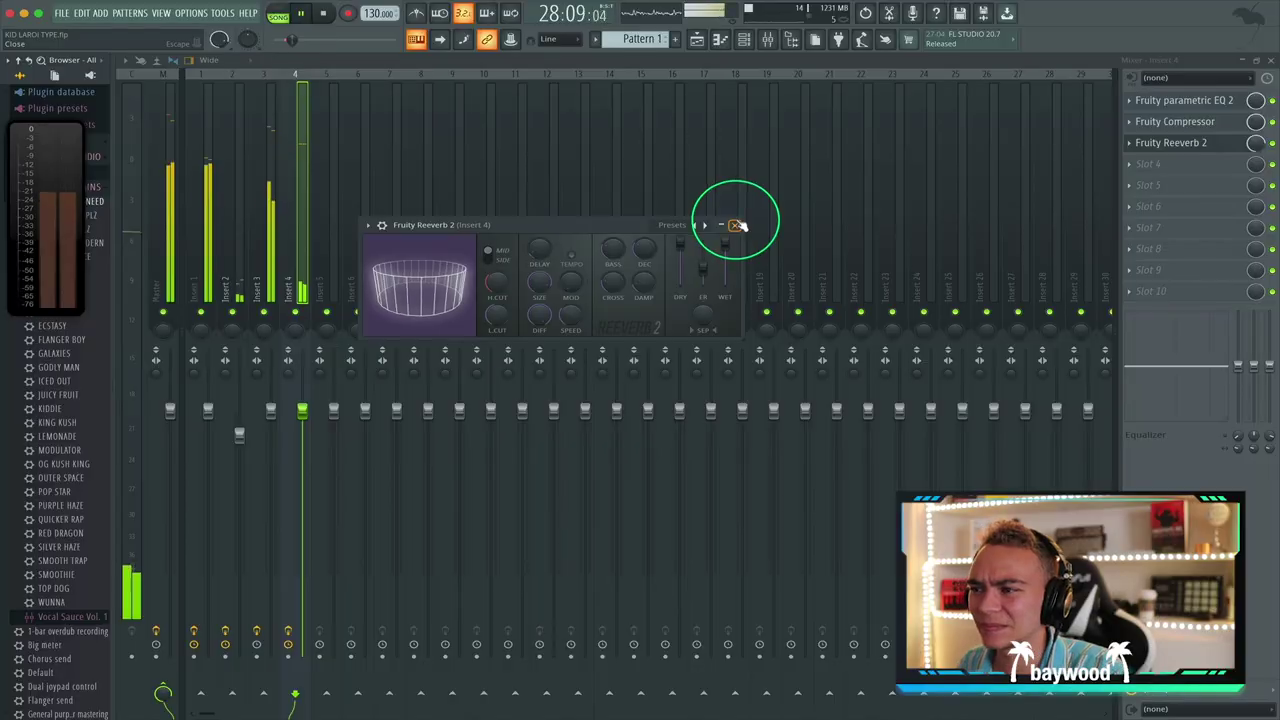
left_click(734, 225)
left_click(1193, 121)
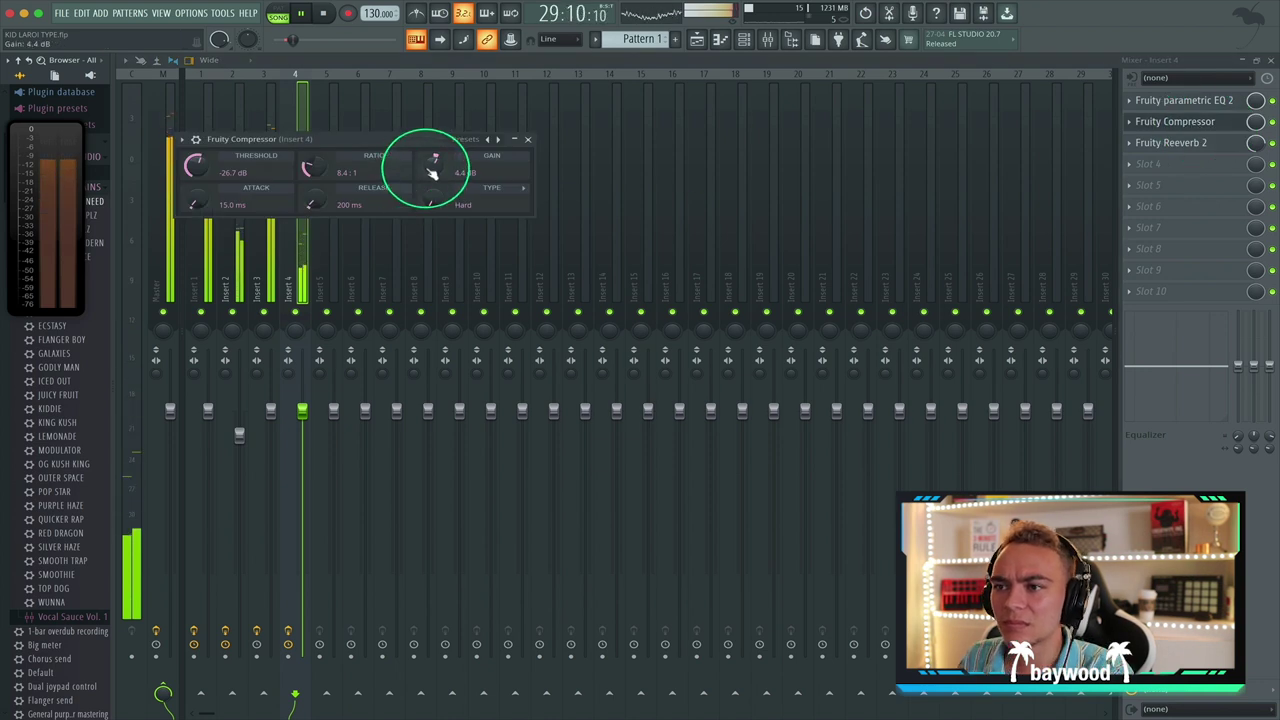
left_click(527, 139)
left_click(1190, 143)
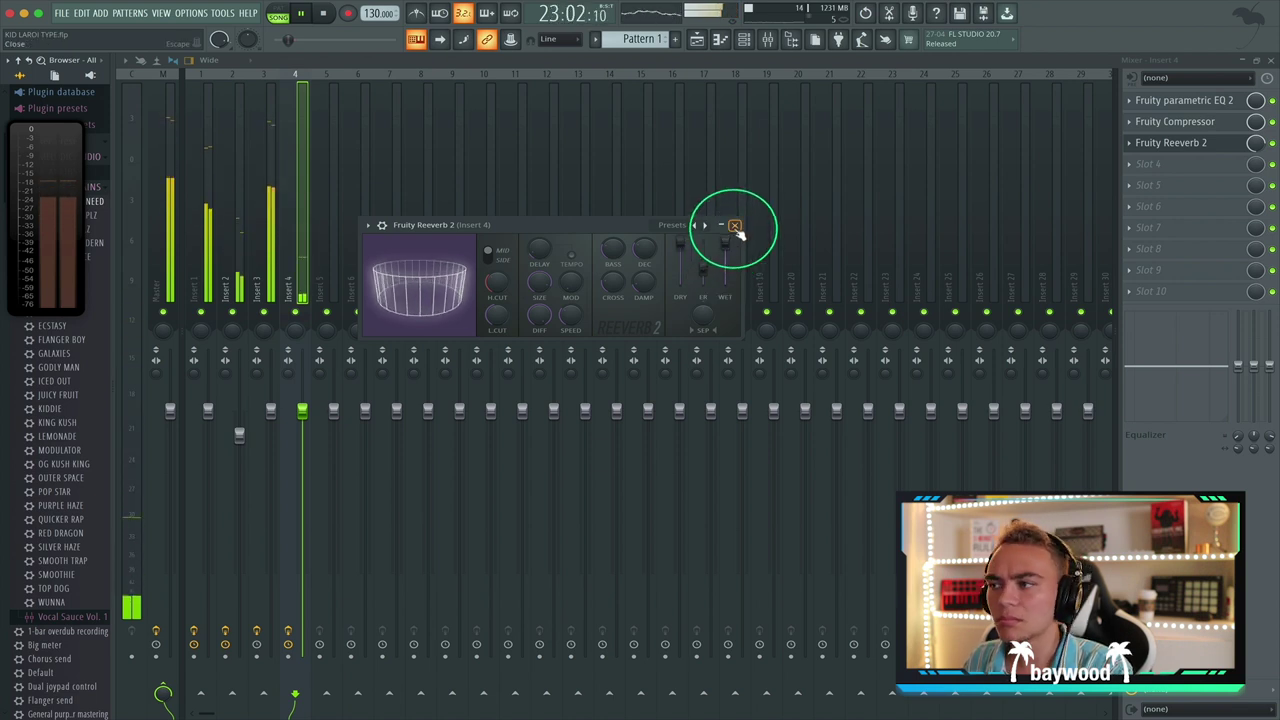
left_click(735, 226)
Step: Load Fruity Parametric EQ 2 into slot 4 of Insert 4, roll off the lows with band 1 and the highs around 11 kHz with band 7
left_click(1170, 163)
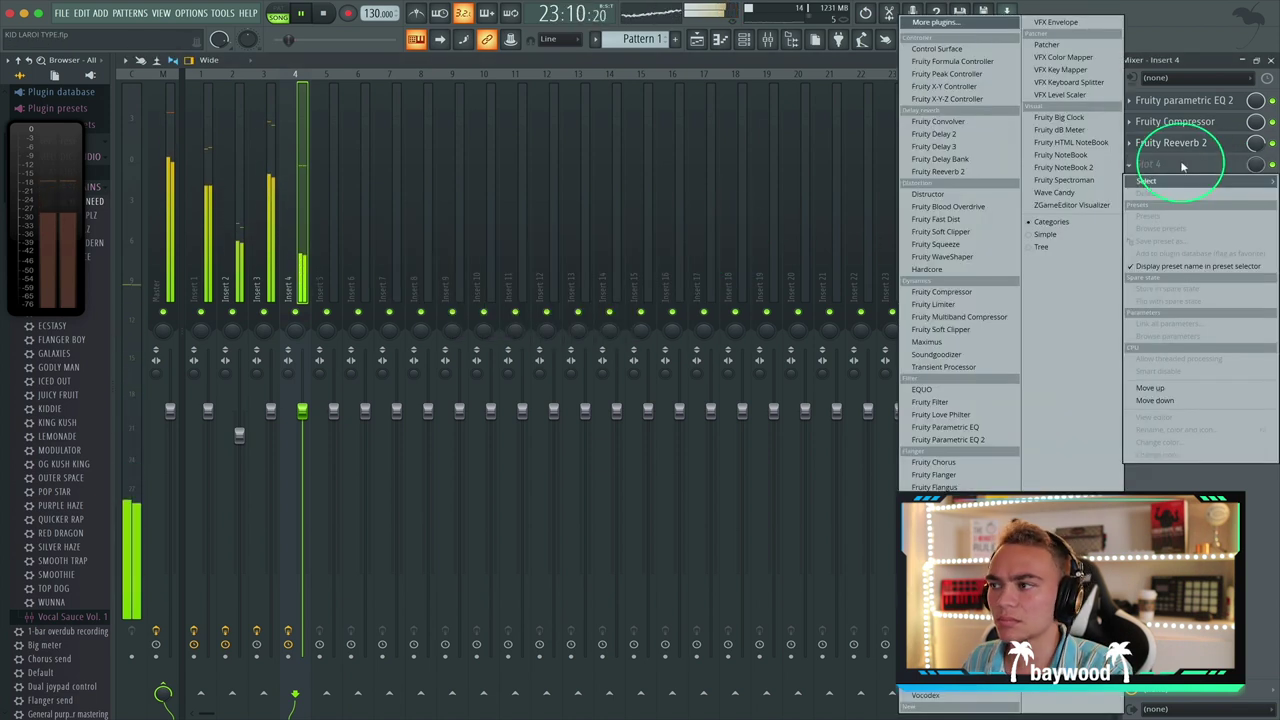
left_click(946, 439)
left_click_drag(307, 277, 308, 323)
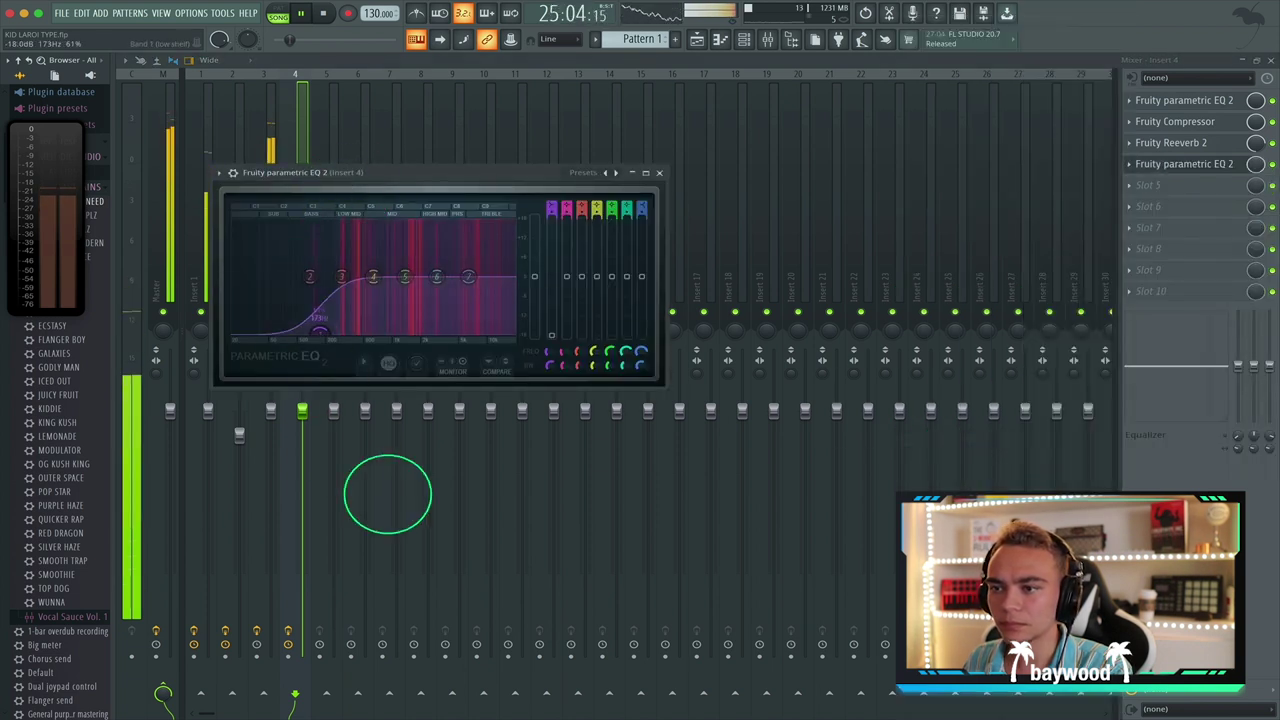
left_click_drag(468, 276, 503, 330)
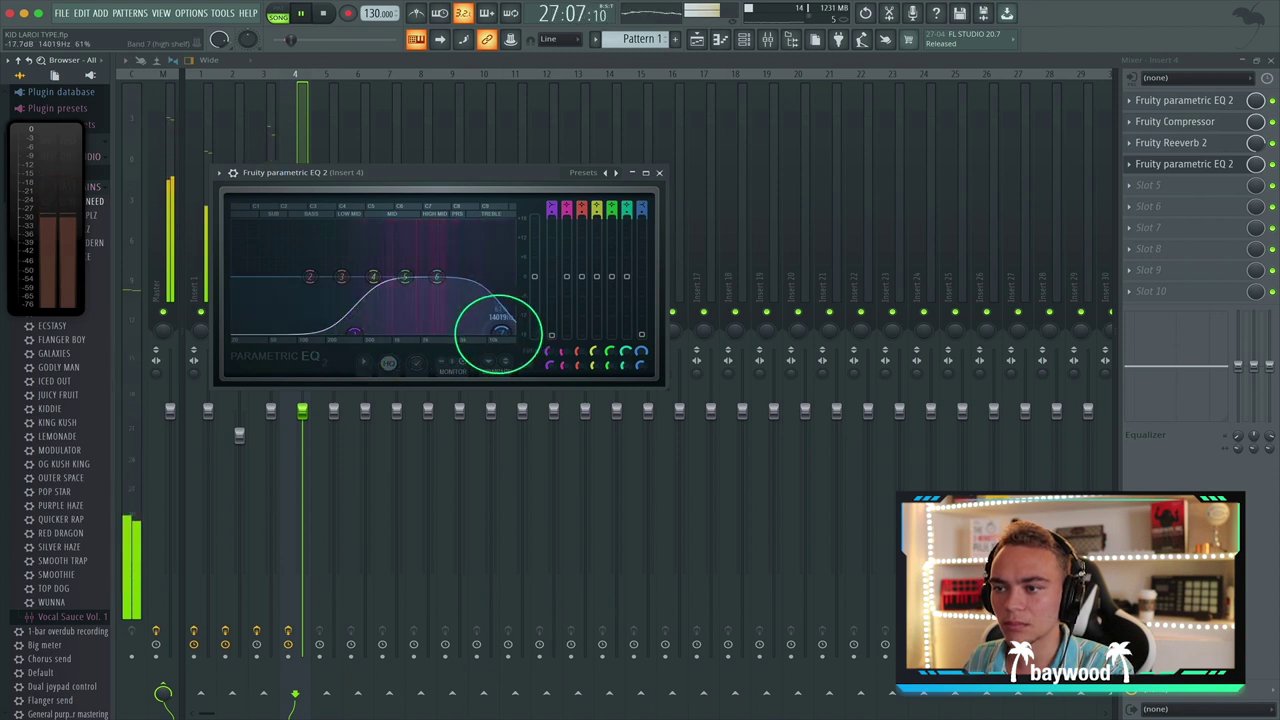
left_click_drag(500, 330, 493, 337)
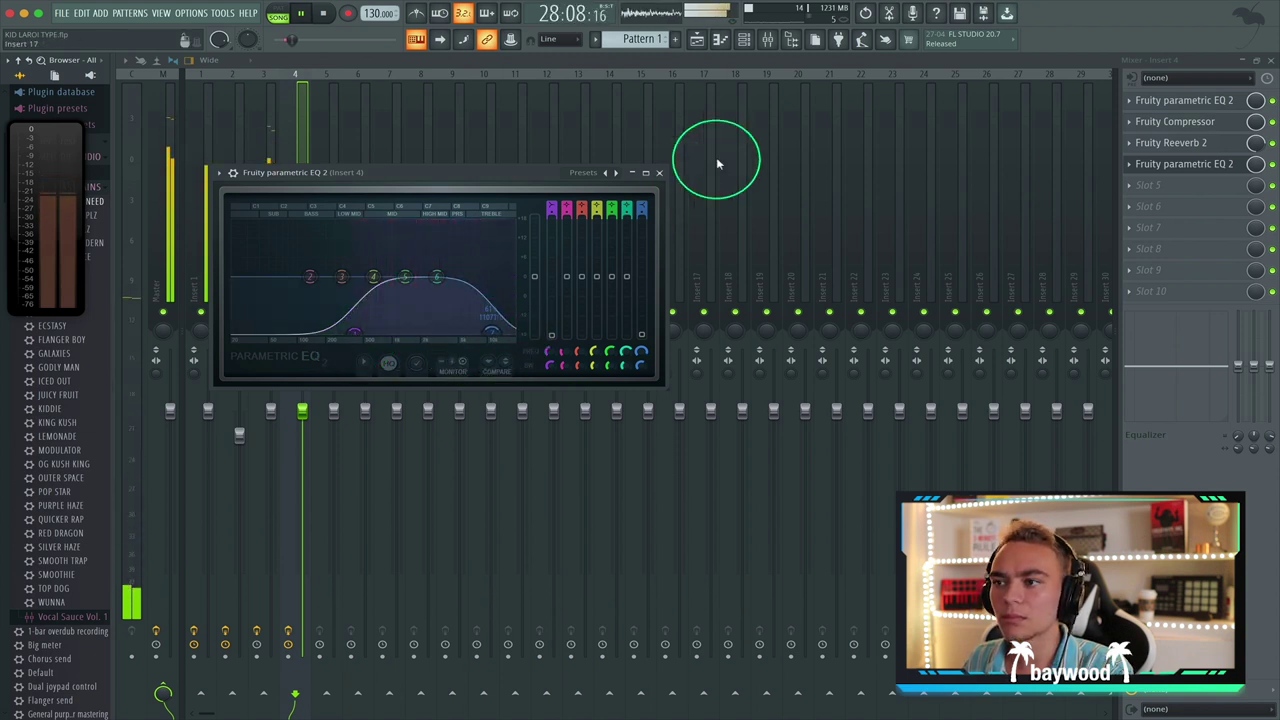
left_click(659, 172)
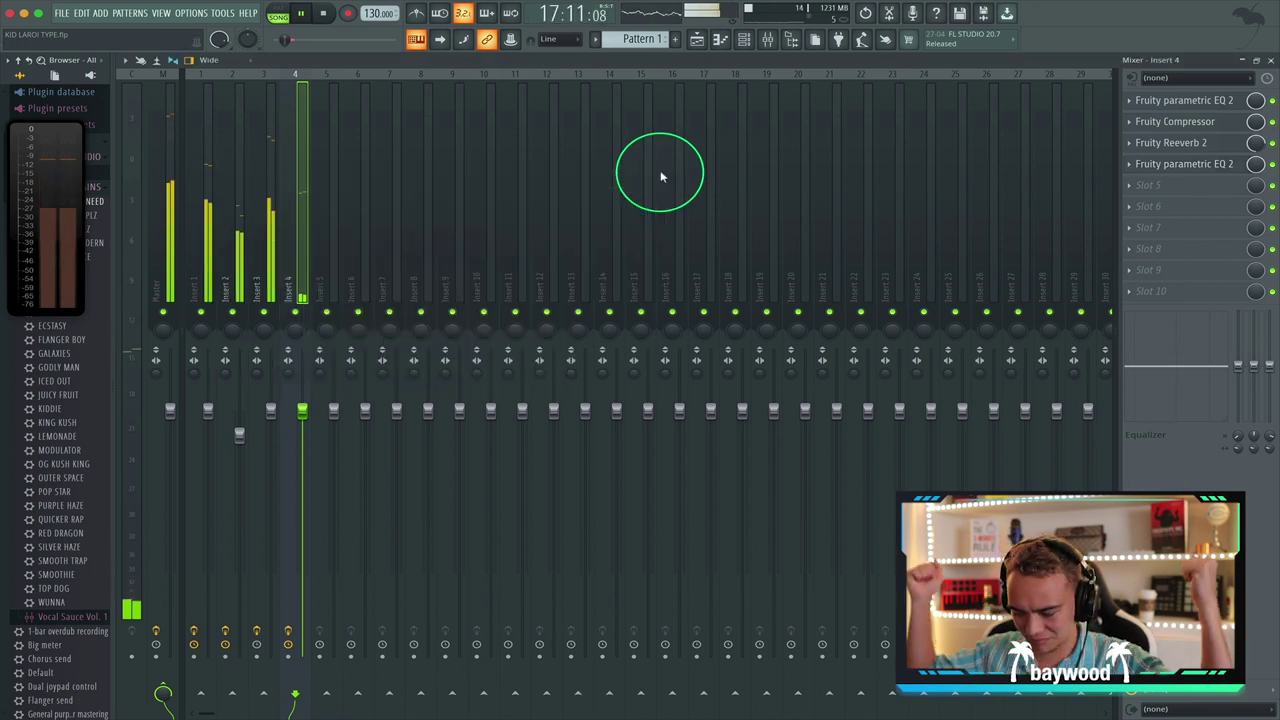
Step: Set the Gain of Insert 1's Fruity Compressor to 12.2 dB during playback and close it
left_click(230, 255)
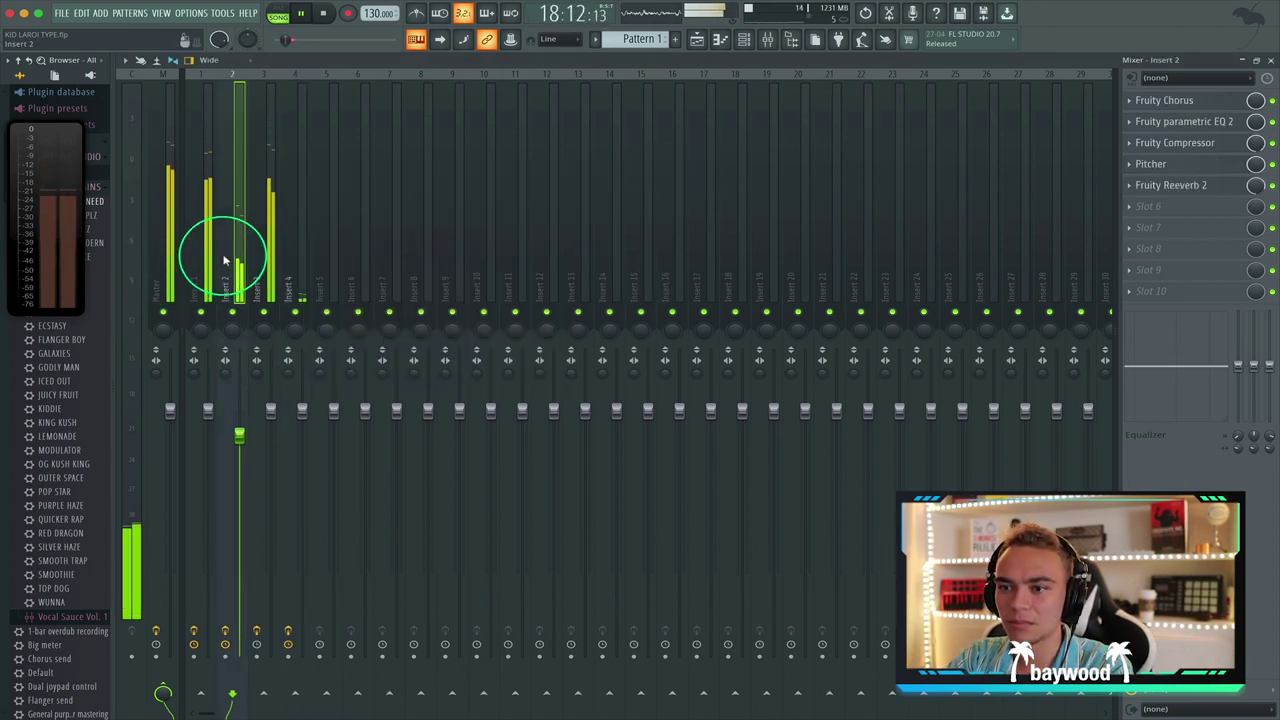
left_click(197, 261)
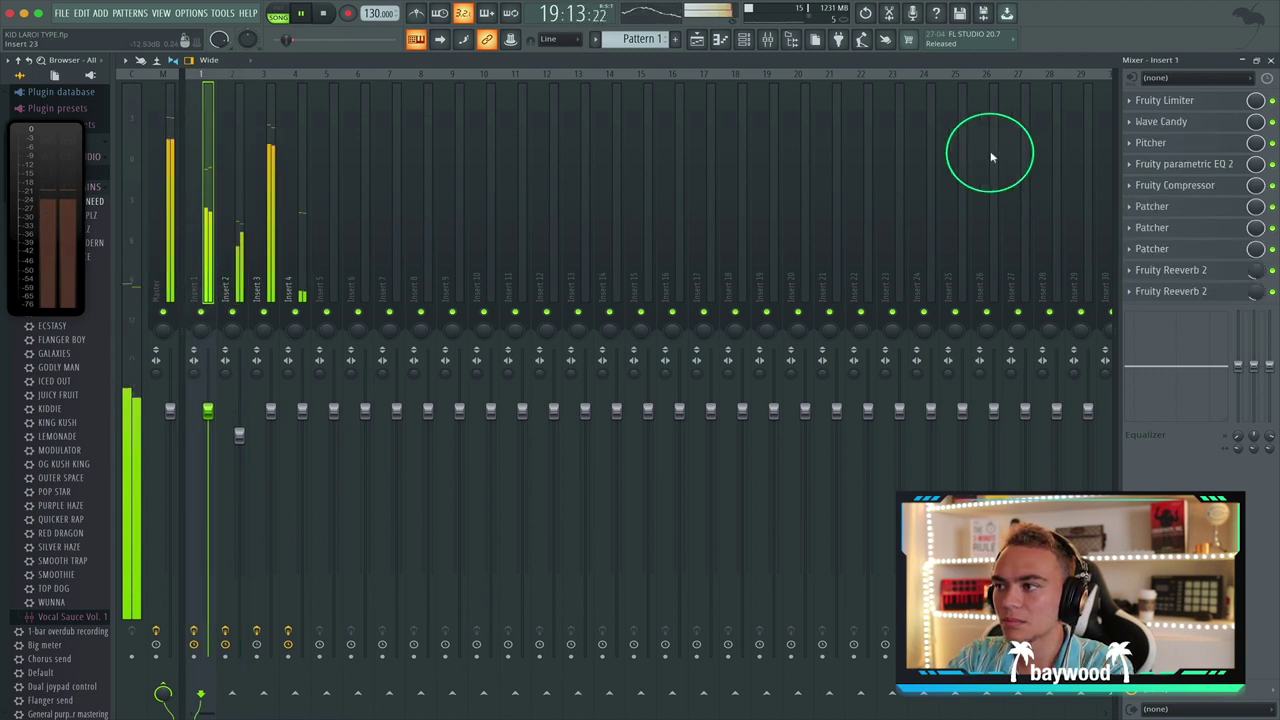
left_click(1176, 185)
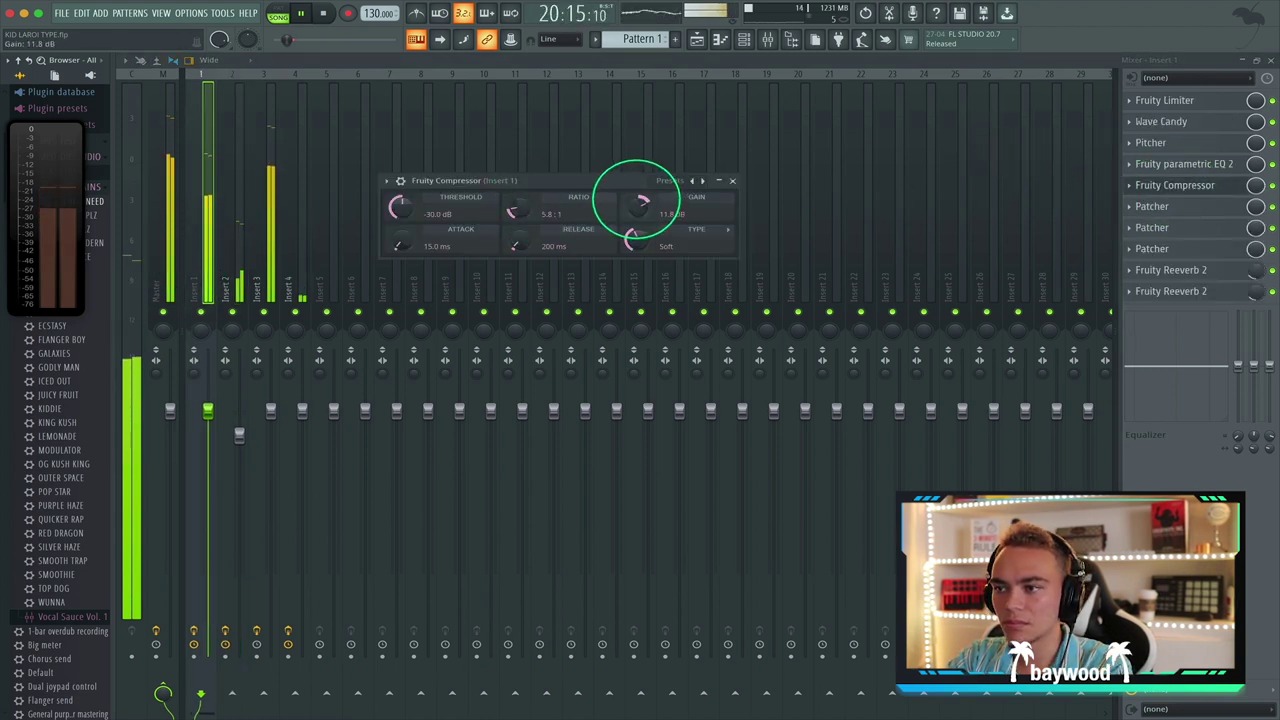
left_click_drag(643, 204, 643, 211)
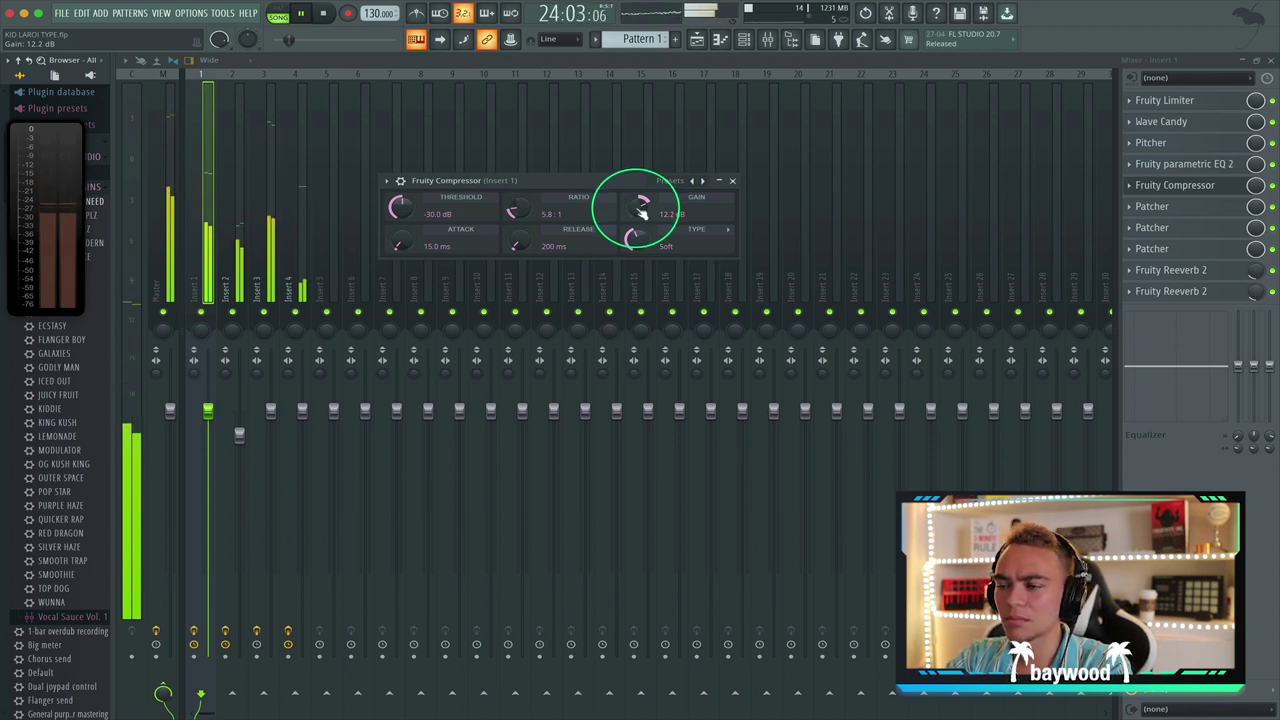
left_click(732, 181)
Step: Check the mixer inserts against each other during playback and lower Insert 4's fader to about -1.1 dB
left_click(289, 288)
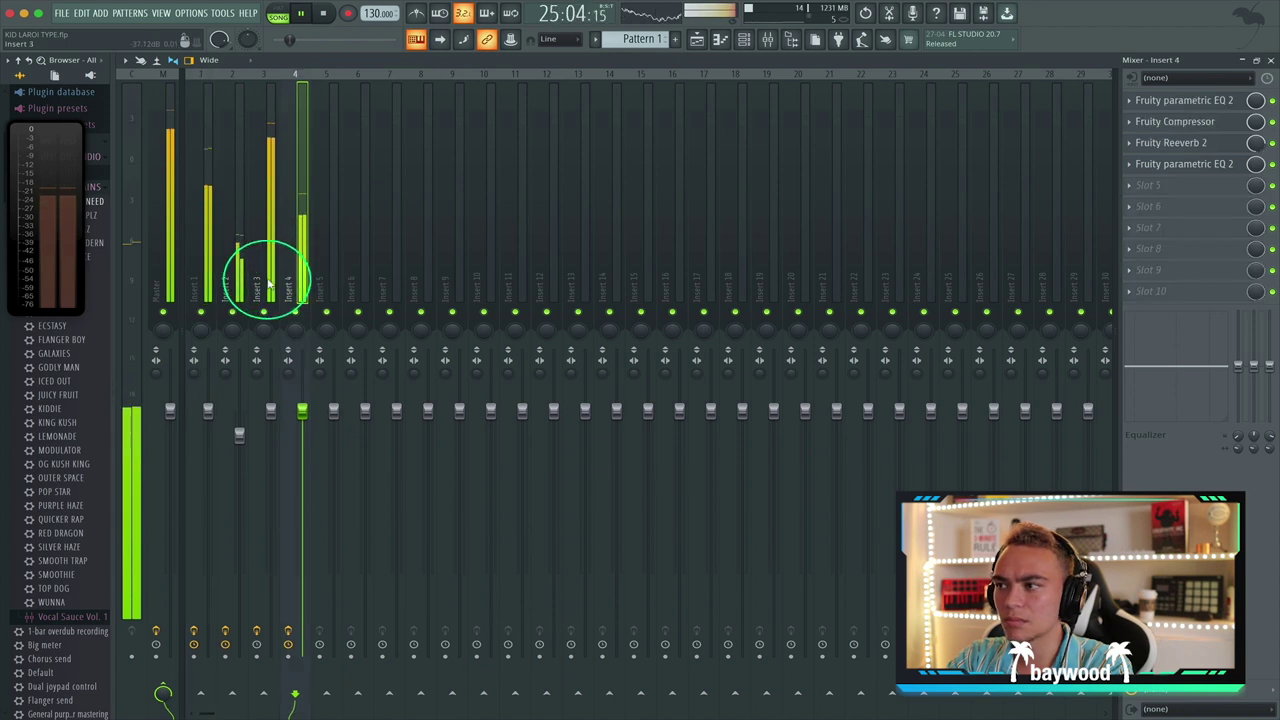
left_click(262, 280)
left_click(226, 284)
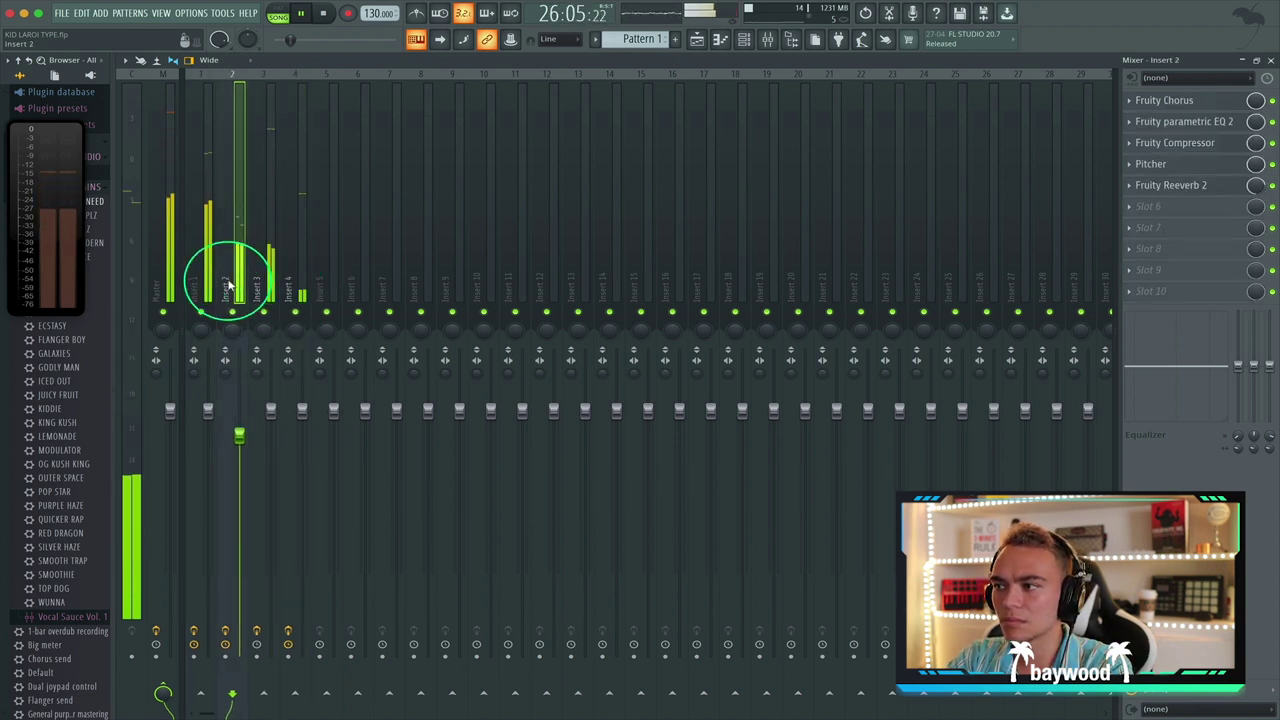
left_click(201, 282)
left_click(325, 282)
left_click(299, 275)
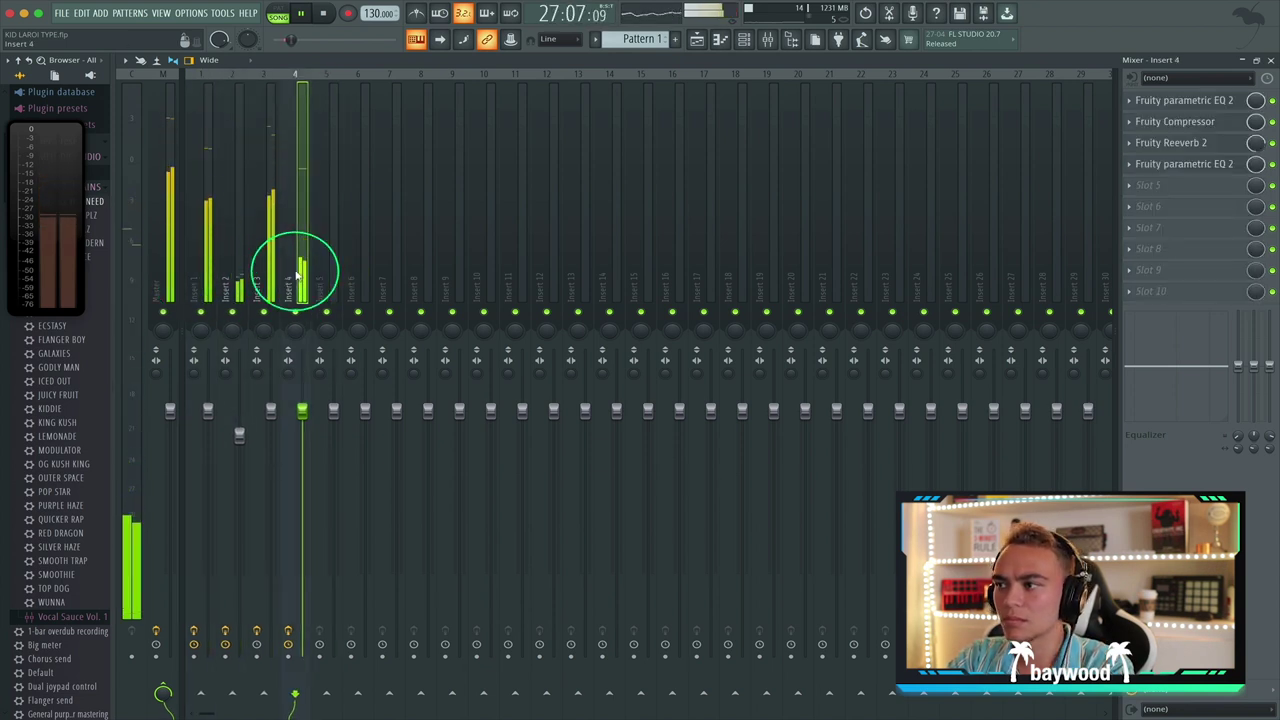
left_click_drag(302, 411, 301, 422)
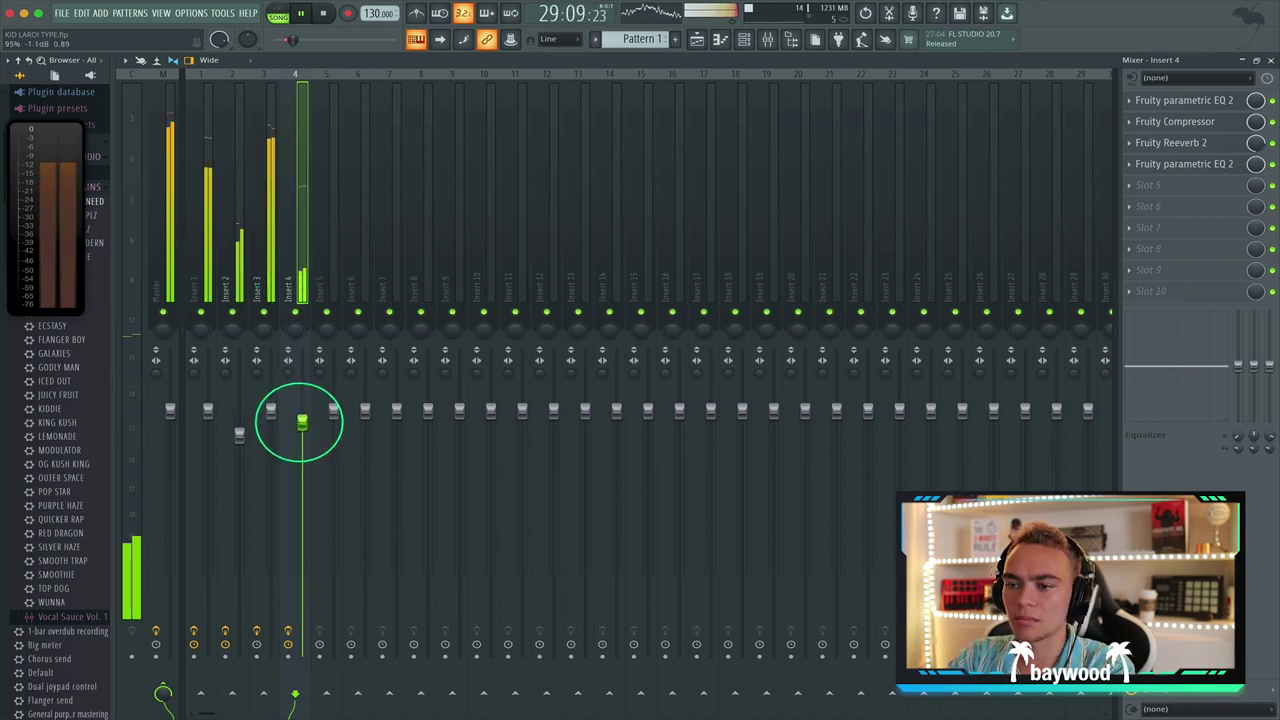
Step: Lower the Body slider slightly in Insert 1's Youlean Simple EQ - Vocal Patcher and close it
left_click(222, 238)
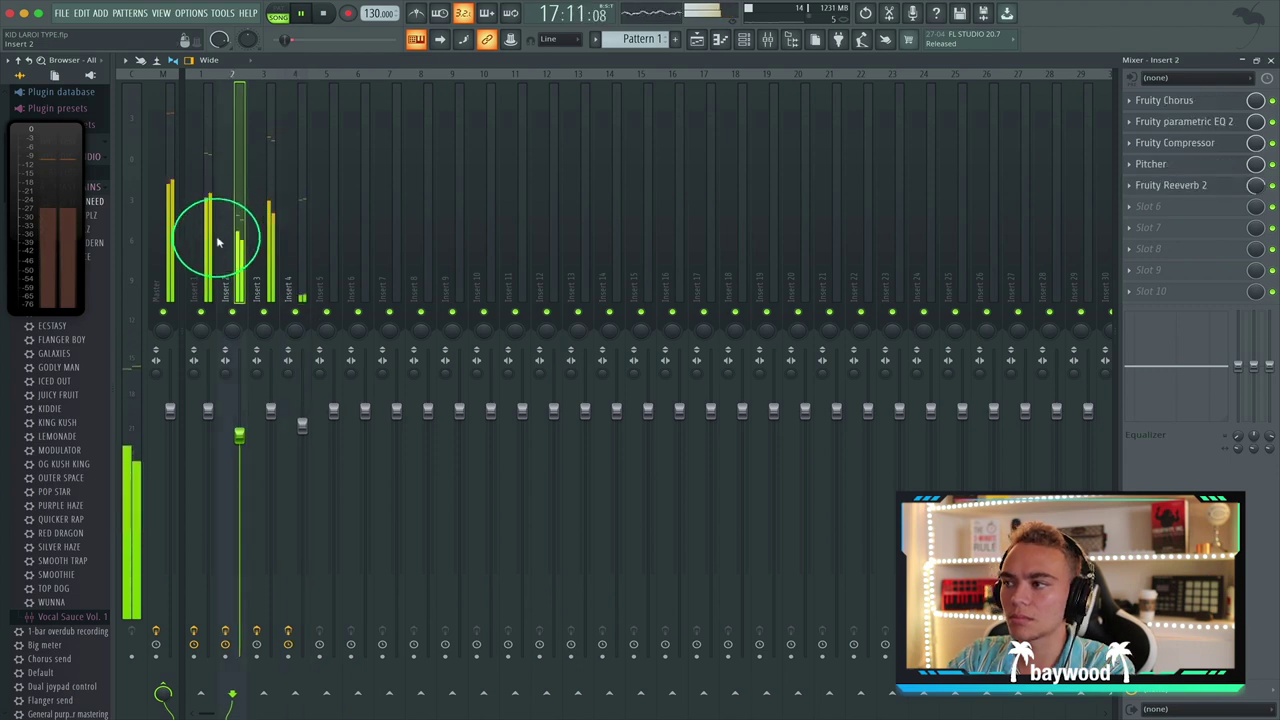
left_click(212, 242)
left_click(1175, 185)
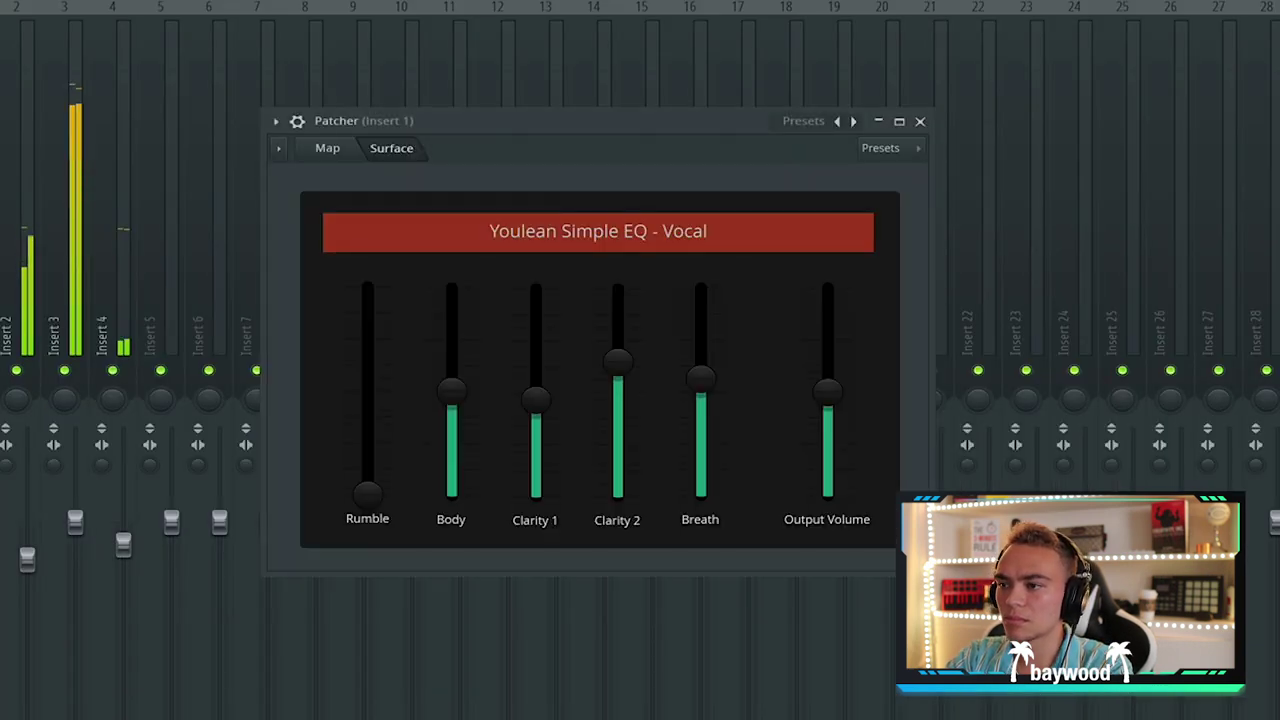
mouse_move(455, 388)
left_mouse_down()
mouse_move(449, 403)
mouse_move(466, 392)
mouse_move(455, 397)
left_mouse_up()
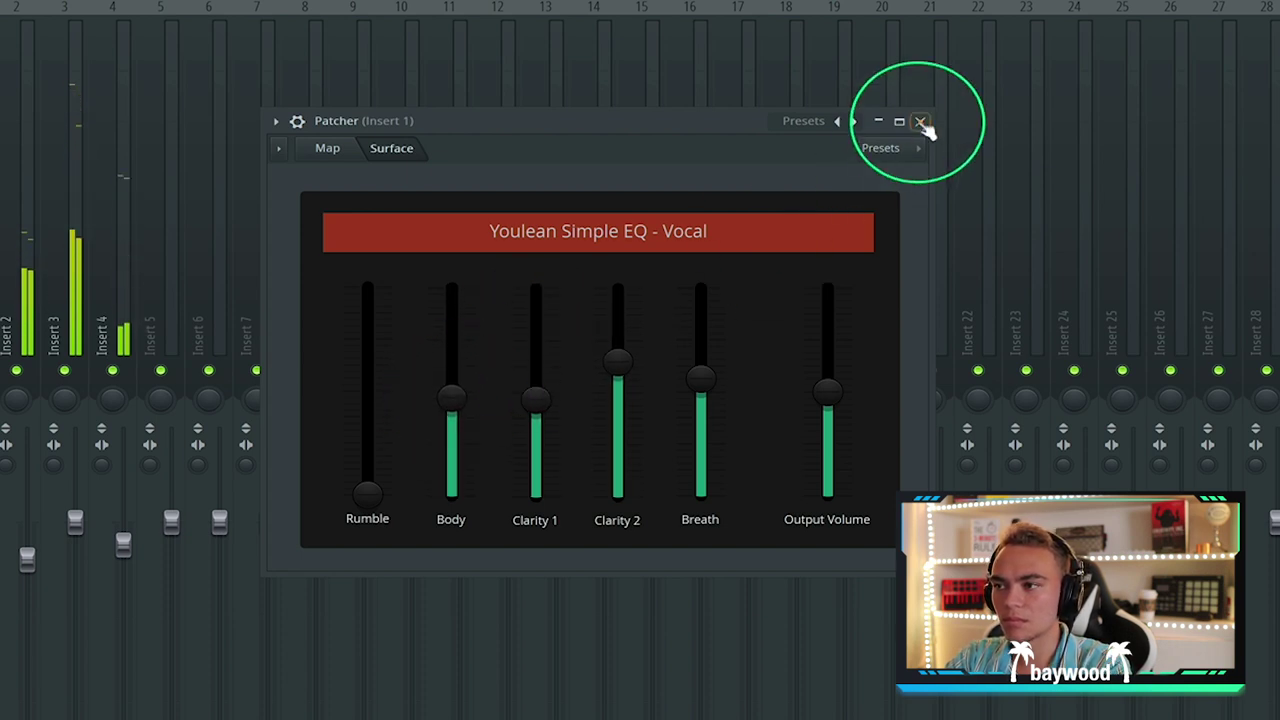
left_click(921, 122)
Step: Set Insert 1's Fruity Compressor Gain to 14.0 dB and review the insert's Fruity Parametric EQ 2 curve
left_click_drag(623, 211, 645, 220)
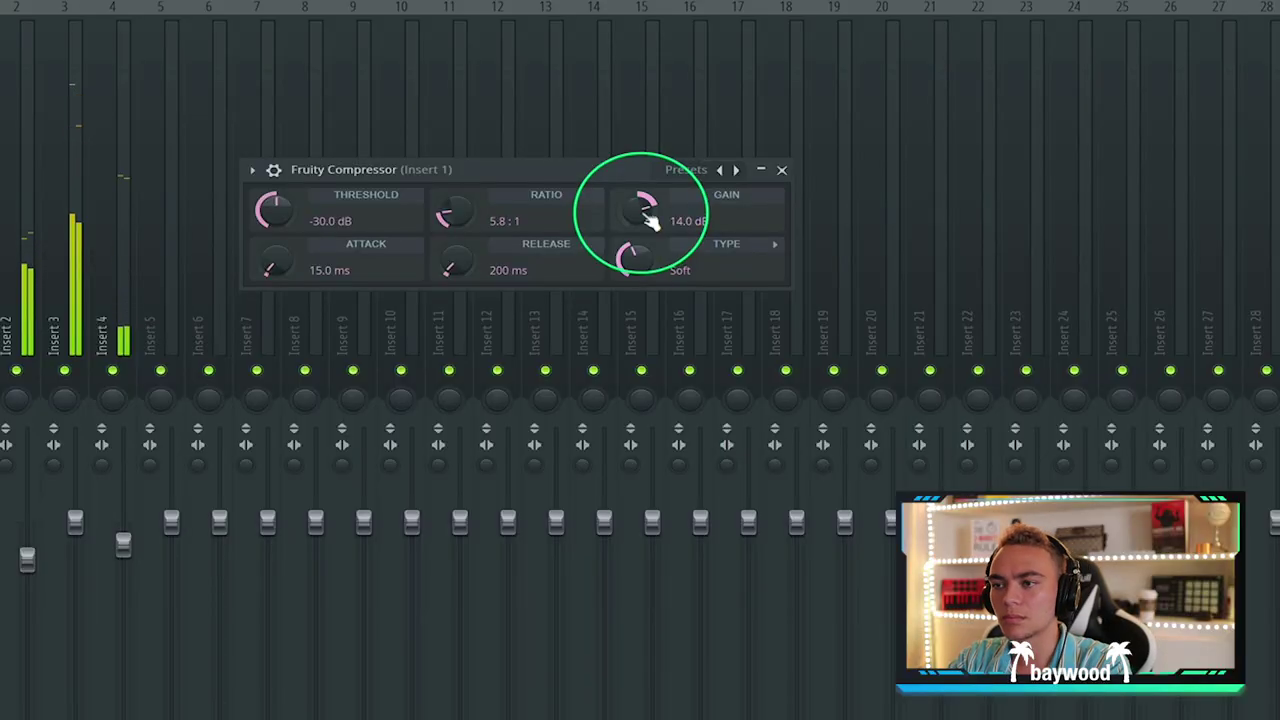
left_click(782, 170)
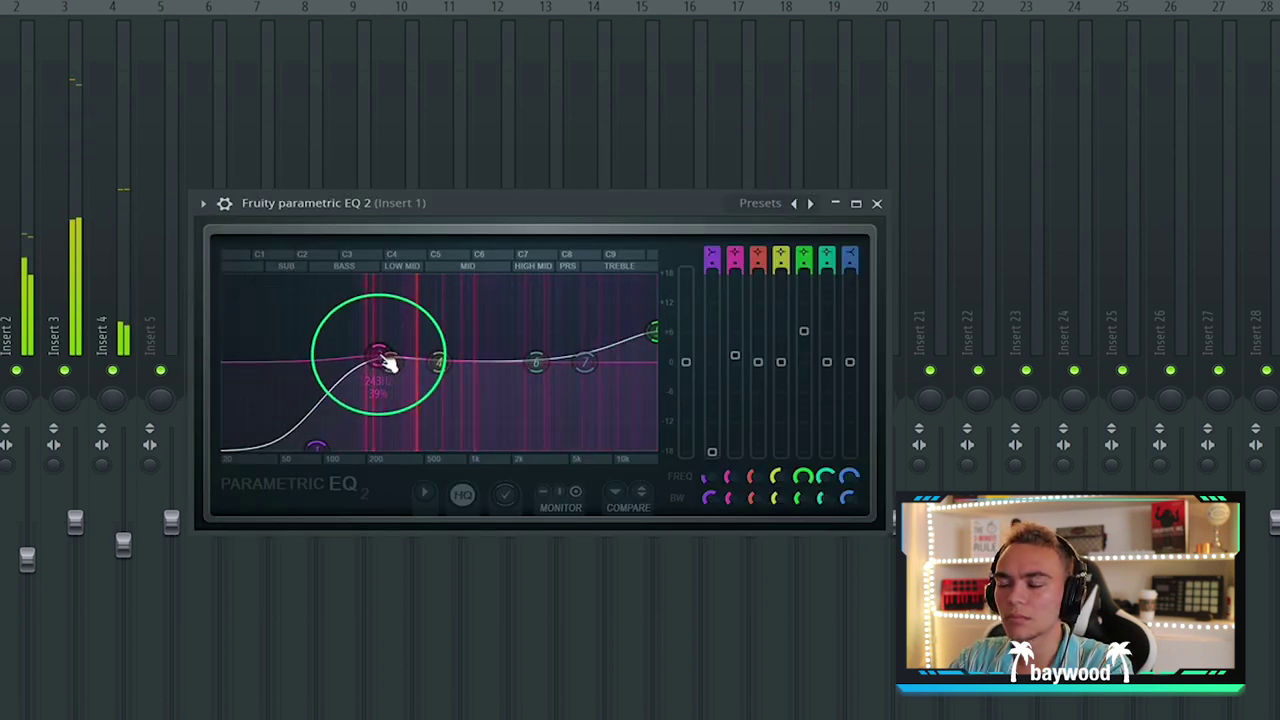
left_click(877, 203)
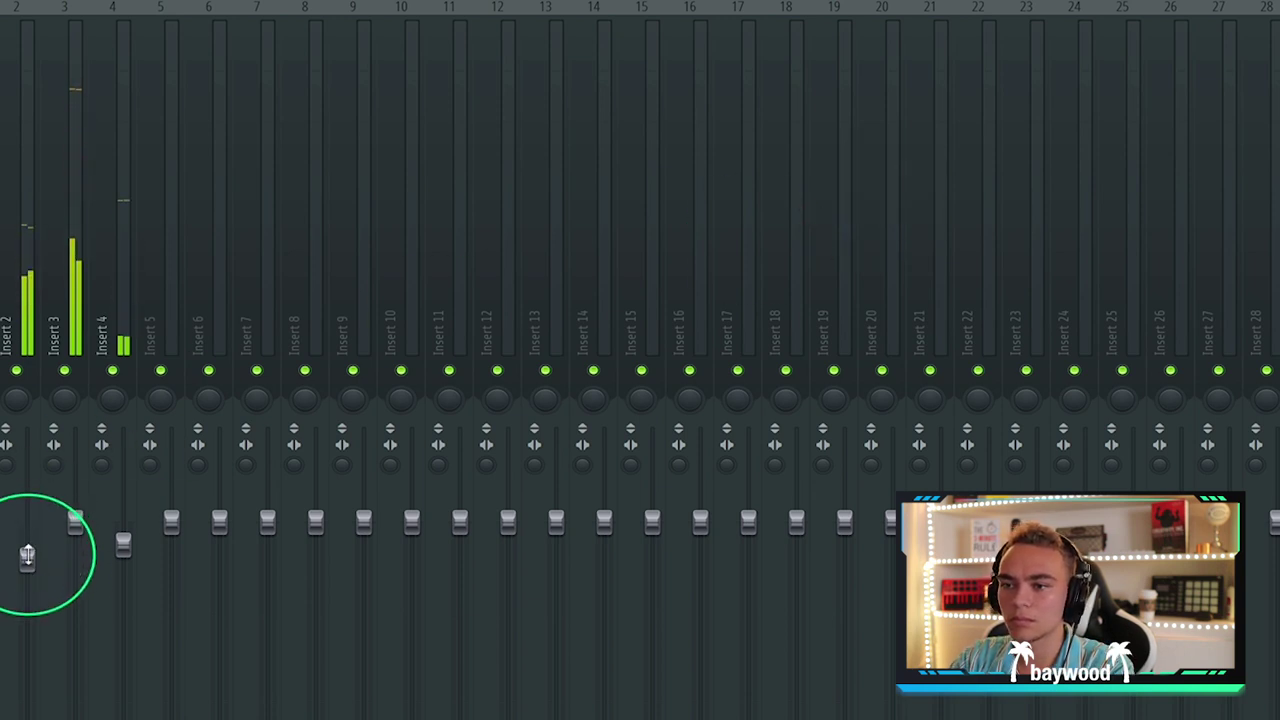
Step: Lower Insert 2's fader slightly in two small moves, and close the mixer to return to the playlist
left_click_drag(27, 557, 27, 566)
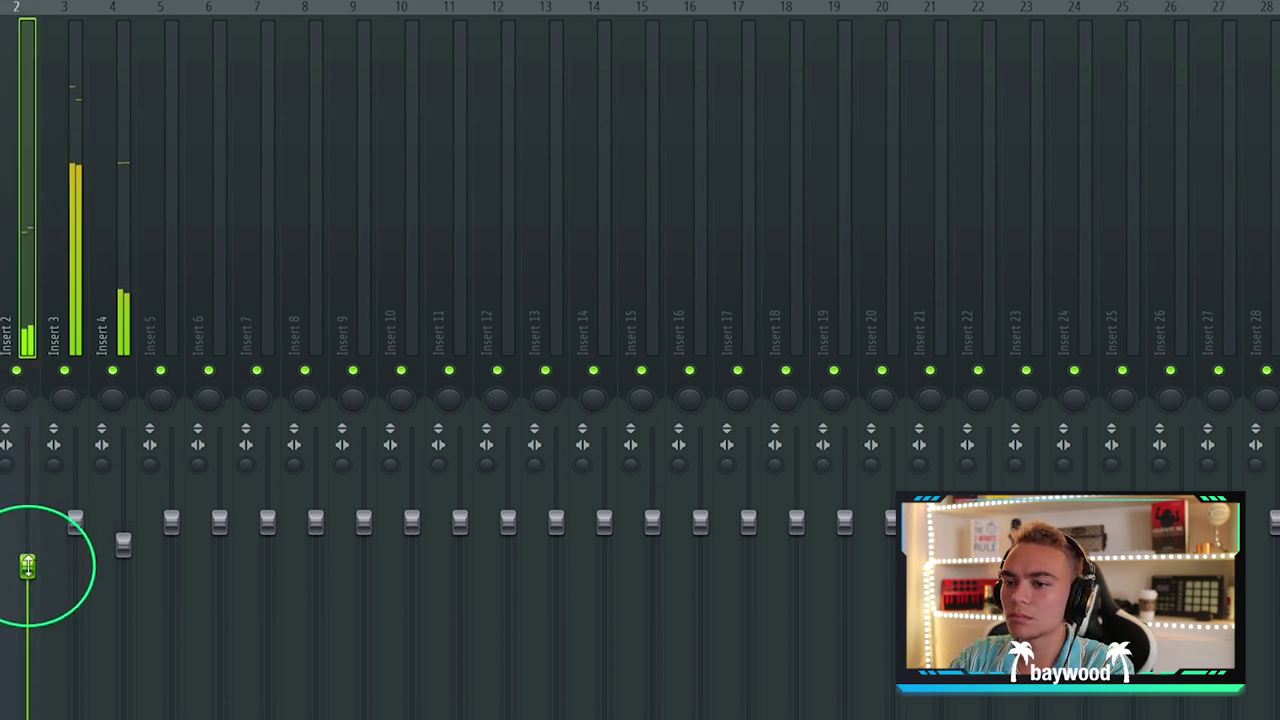
left_click_drag(27, 566, 27, 570)
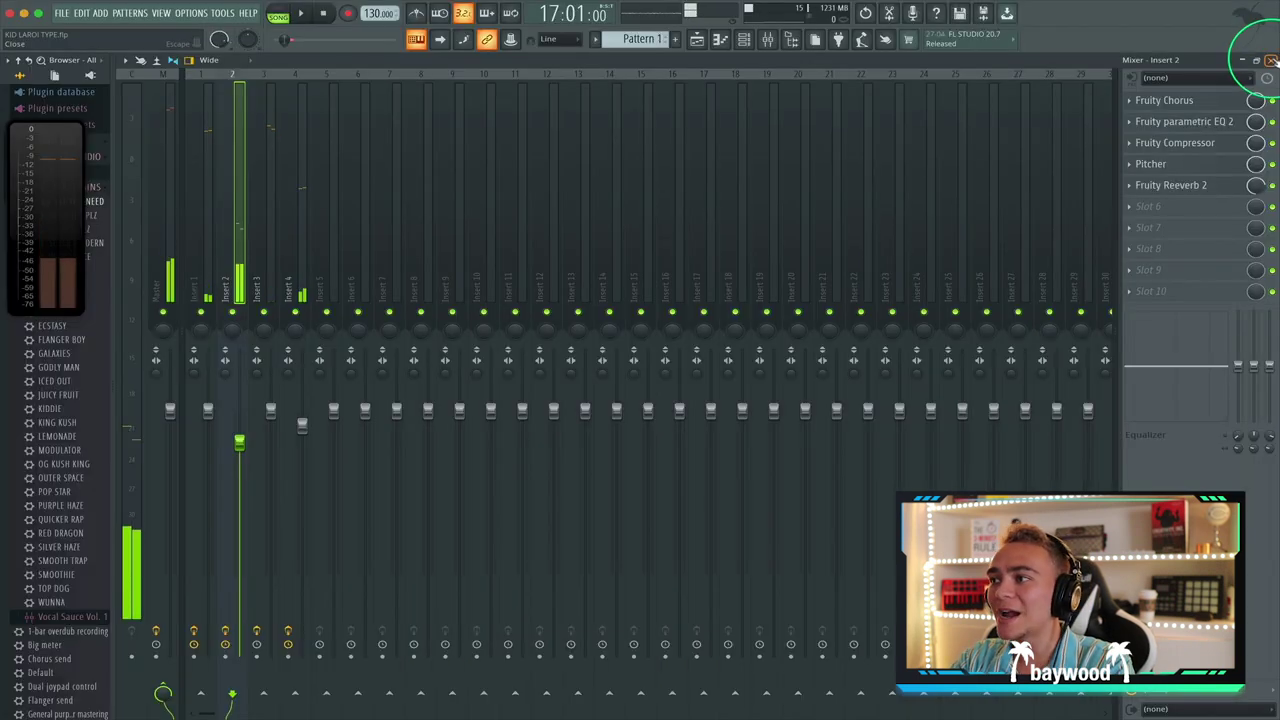
left_click(1262, 60)
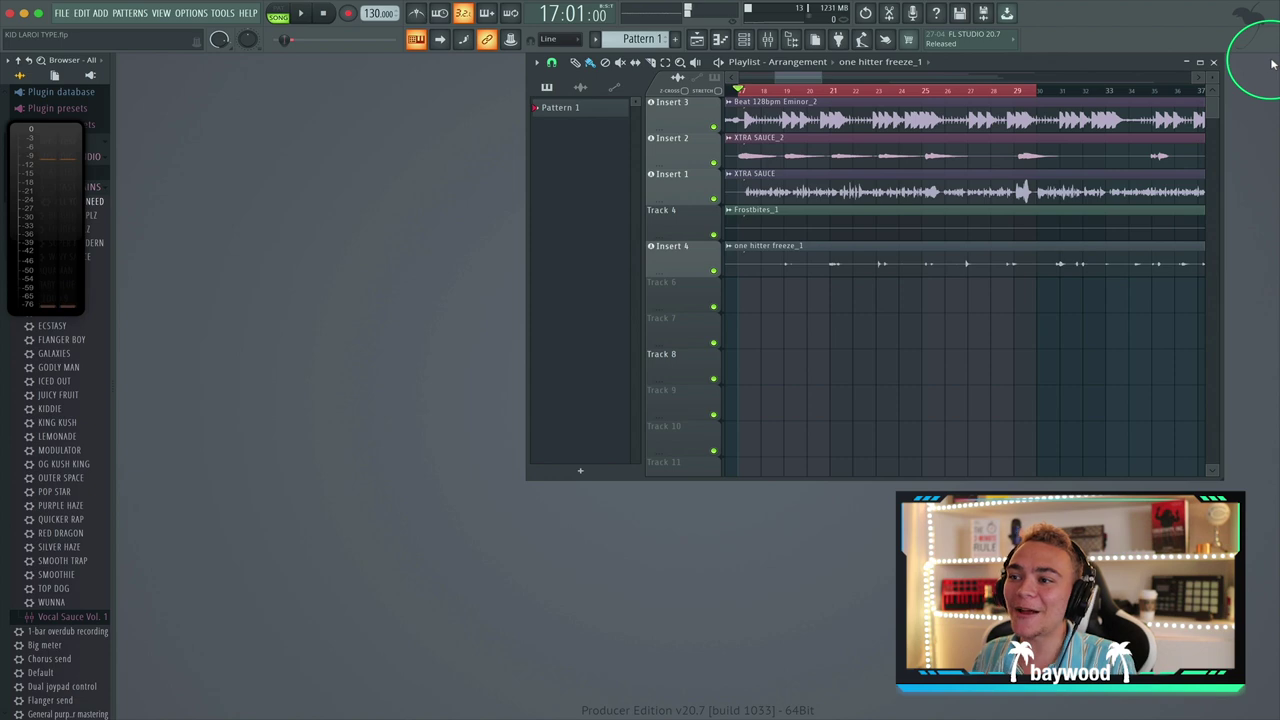